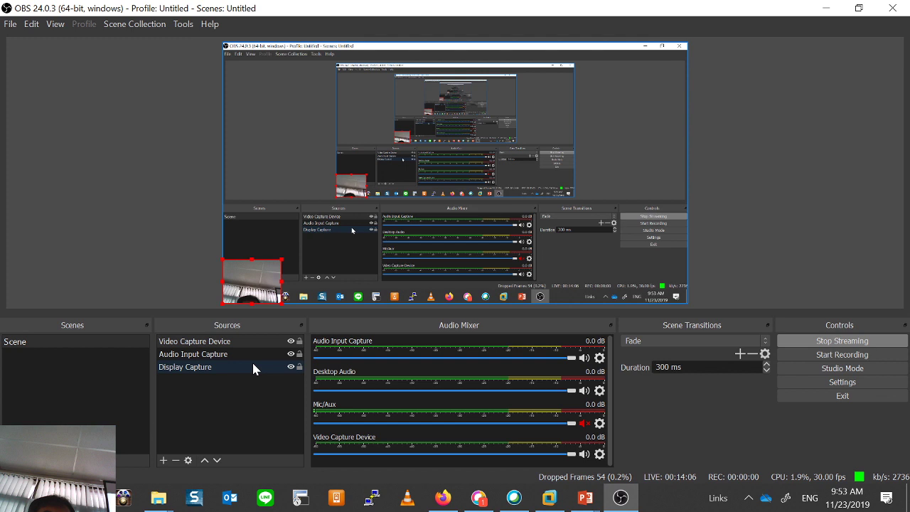
# Switch to Firefox, check the YouTube Live Dashboard, and close the OSPF LSA video tab.
pyautogui.click(599, 357)
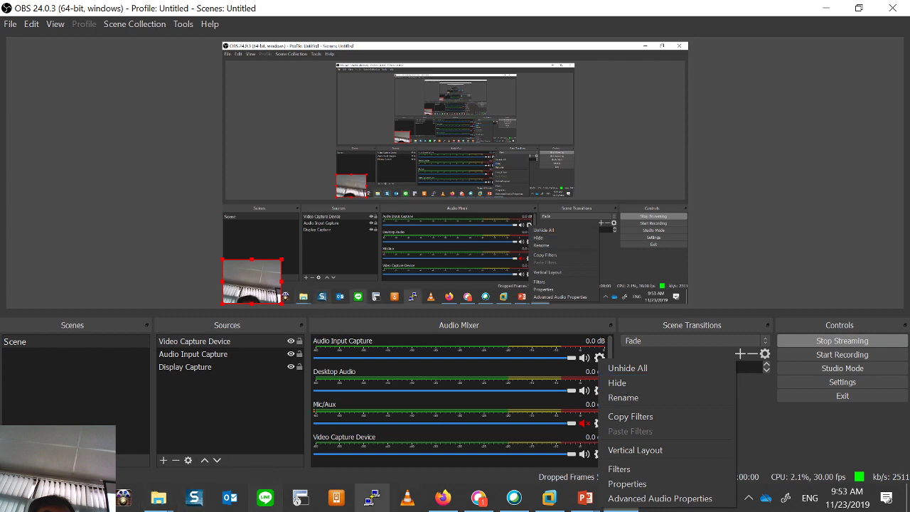
pyautogui.click(443, 497)
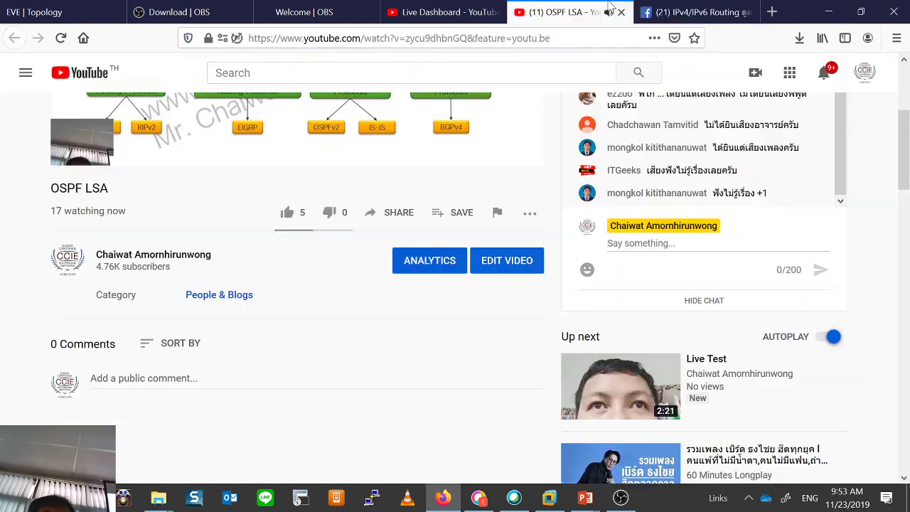
pyautogui.click(561, 12)
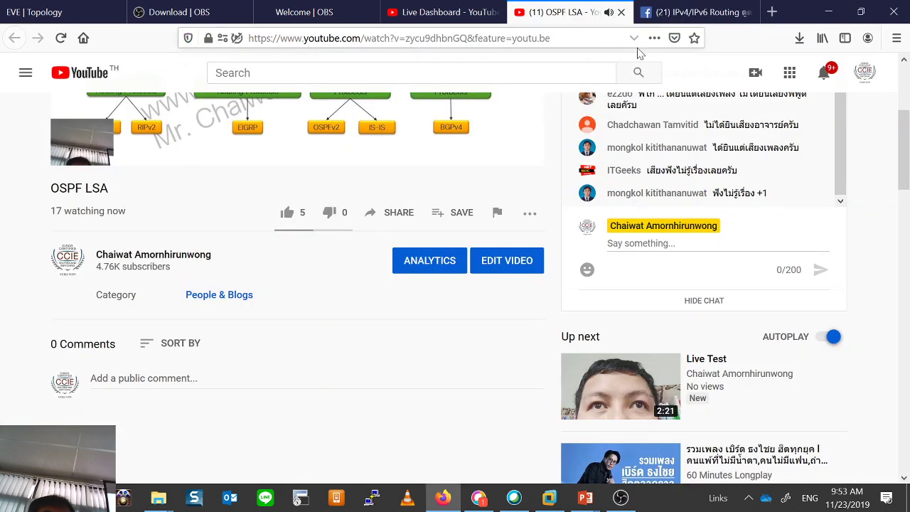
pyautogui.click(444, 15)
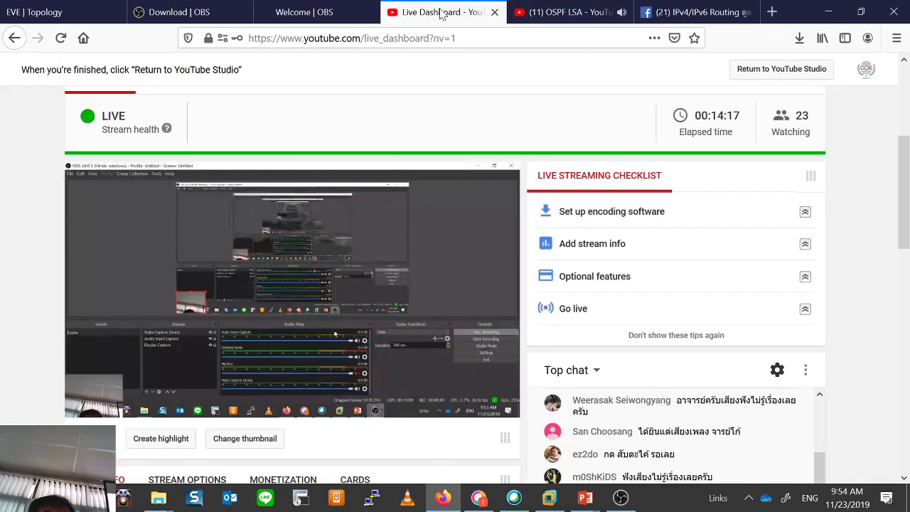
pyautogui.click(554, 13)
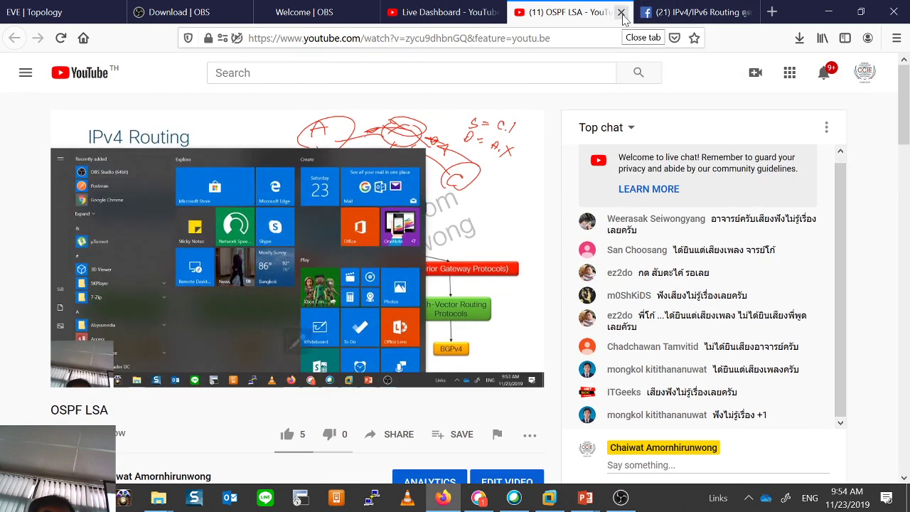
pyautogui.click(621, 13)
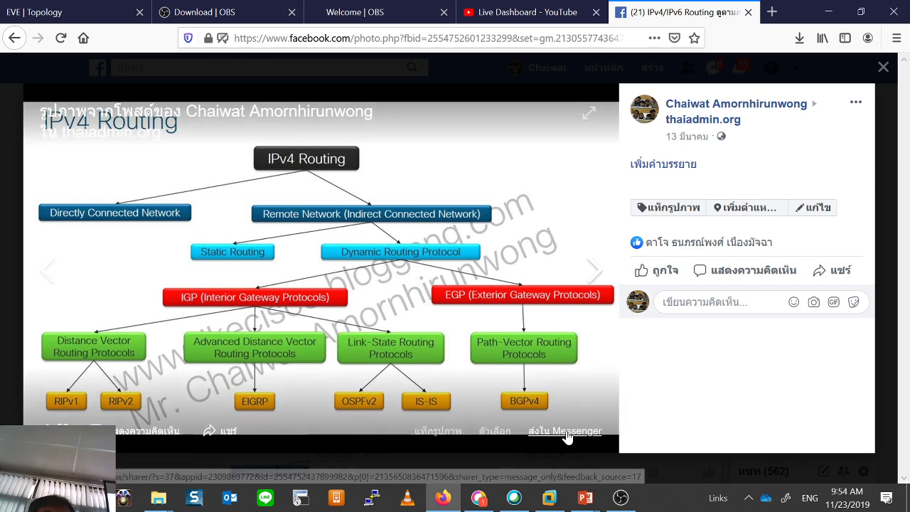
# Switch to OBS, mute Audio Input Capture, and add a new audio input source using the Microphone (Razer Seiren X) device.
pyautogui.click(621, 497)
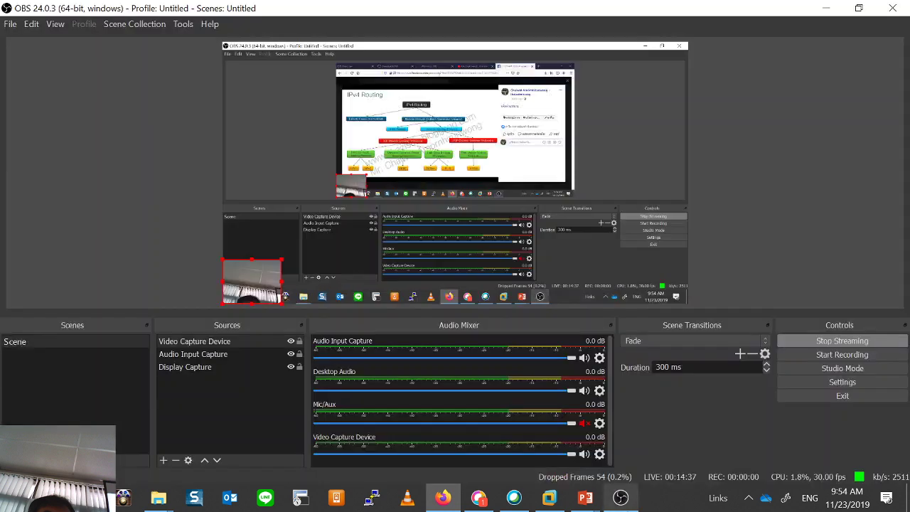
pyautogui.click(583, 358)
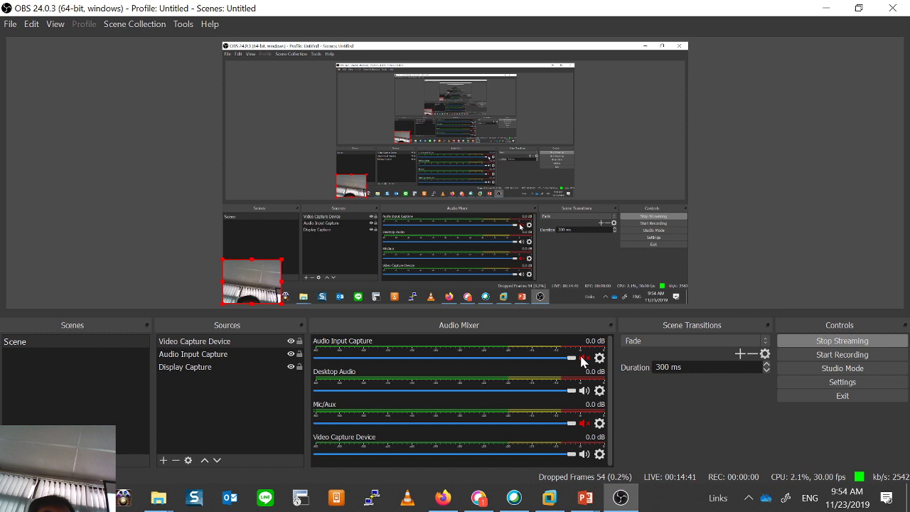
pyautogui.click(164, 459)
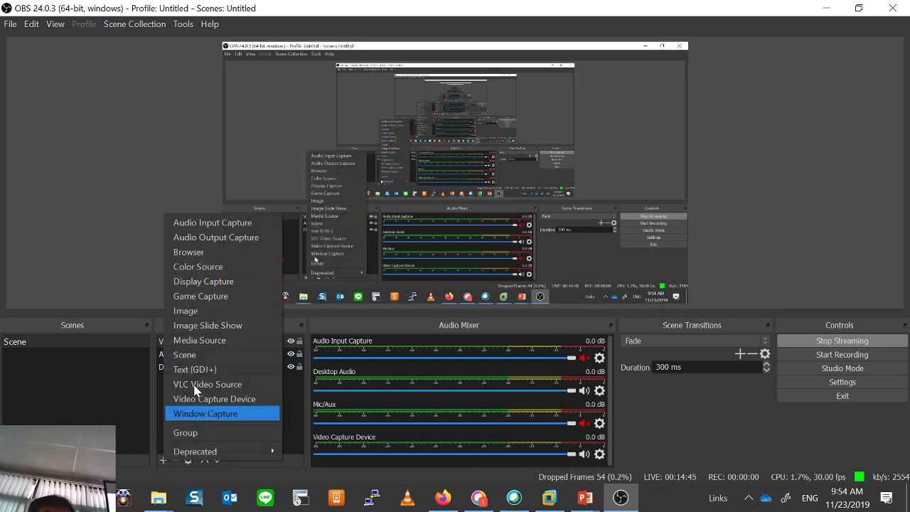
pyautogui.click(199, 224)
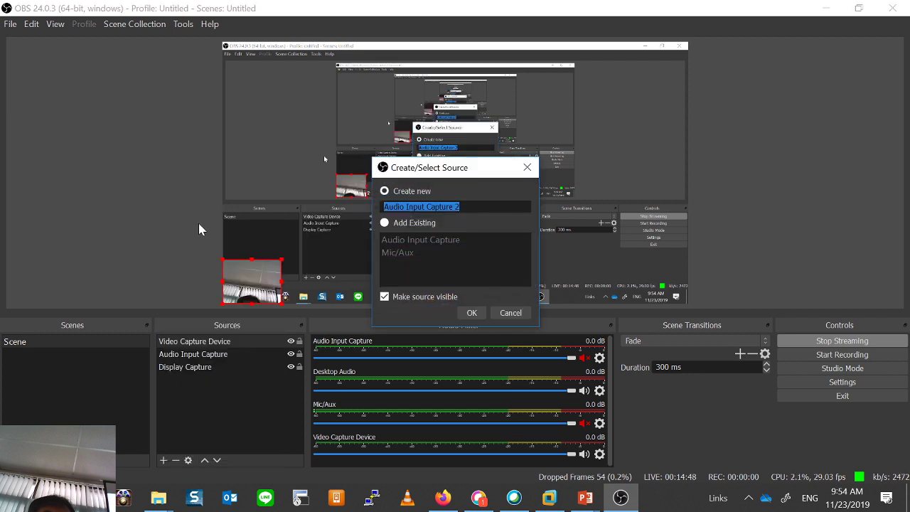
pyautogui.click(471, 313)
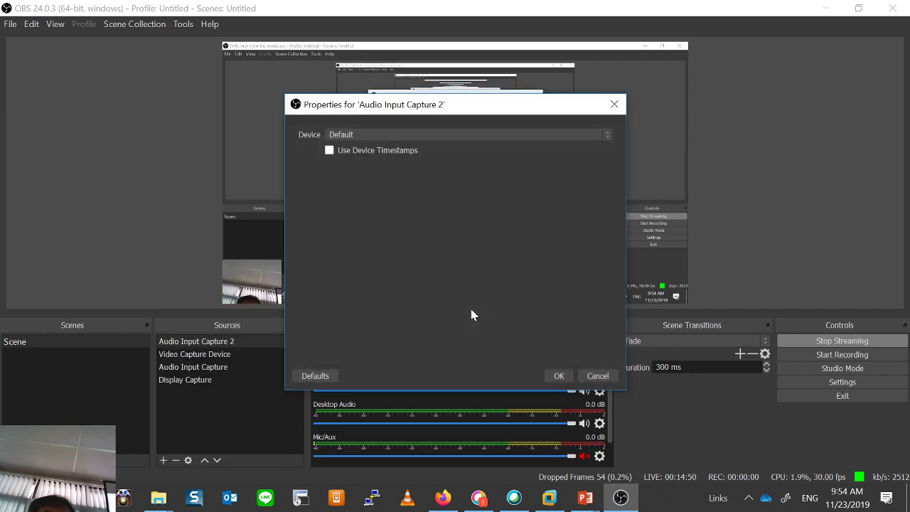
pyautogui.click(450, 135)
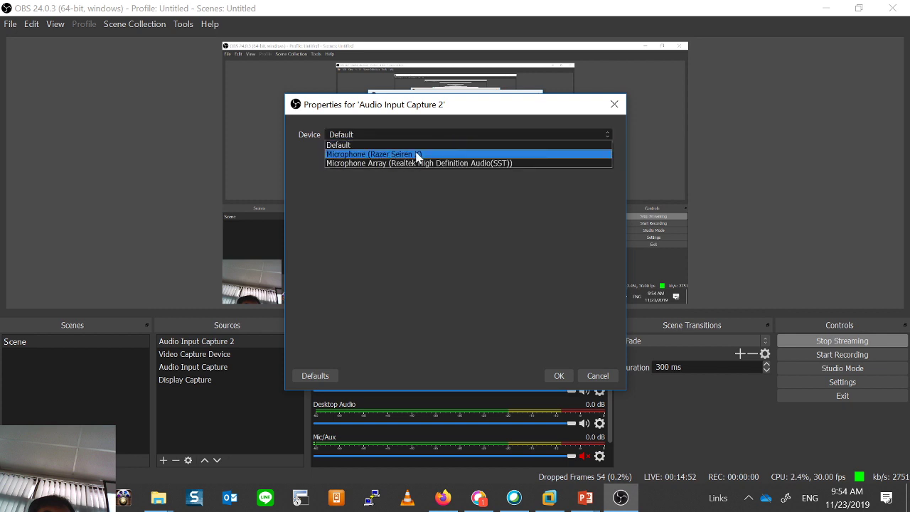
pyautogui.click(418, 155)
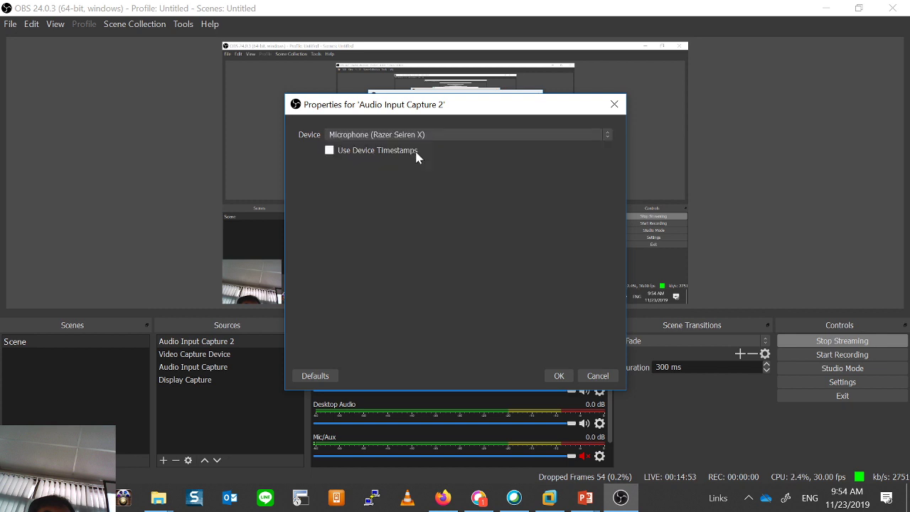
pyautogui.click(555, 378)
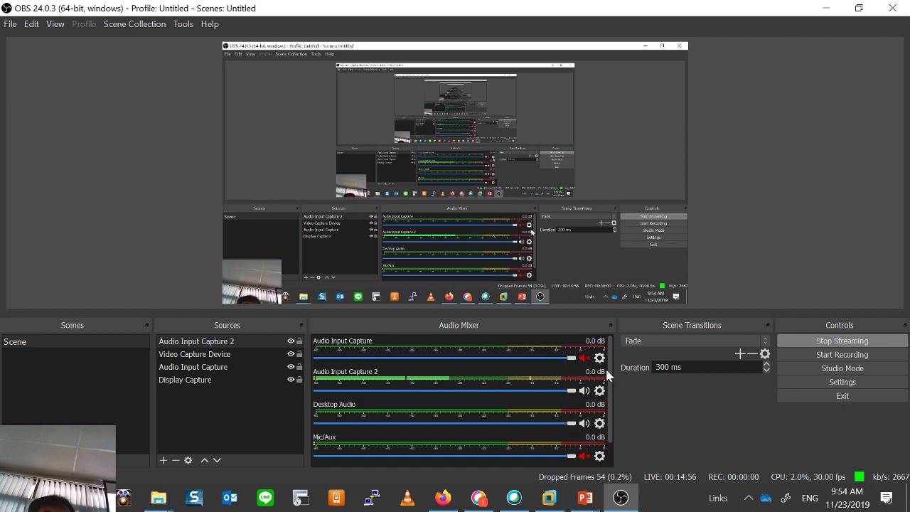
# Add a Noise Suppression filter to Audio Input Capture 2 and set its suppression level to -20 dB.
pyautogui.click(599, 390)
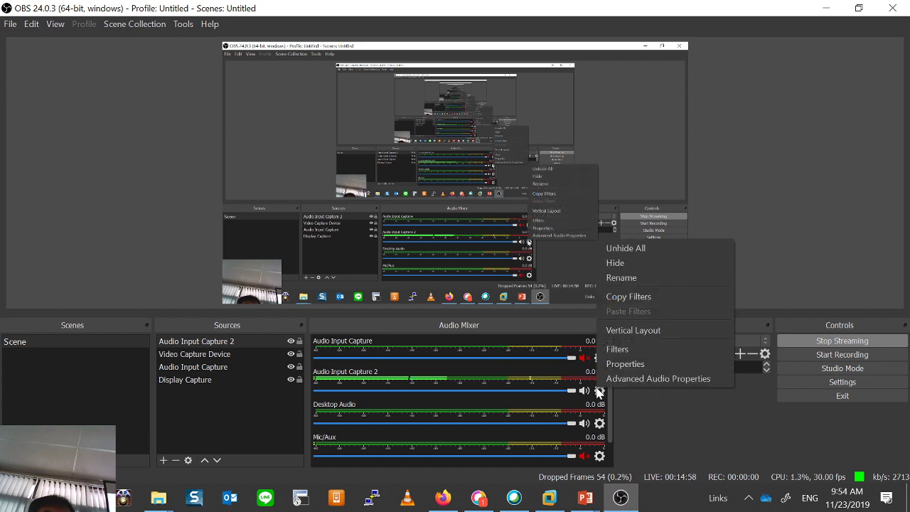
pyautogui.click(617, 350)
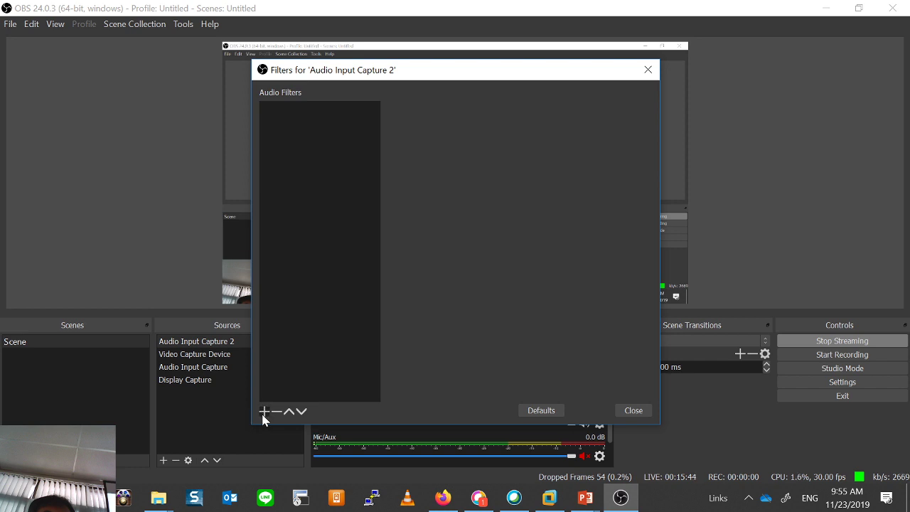
pyautogui.click(263, 411)
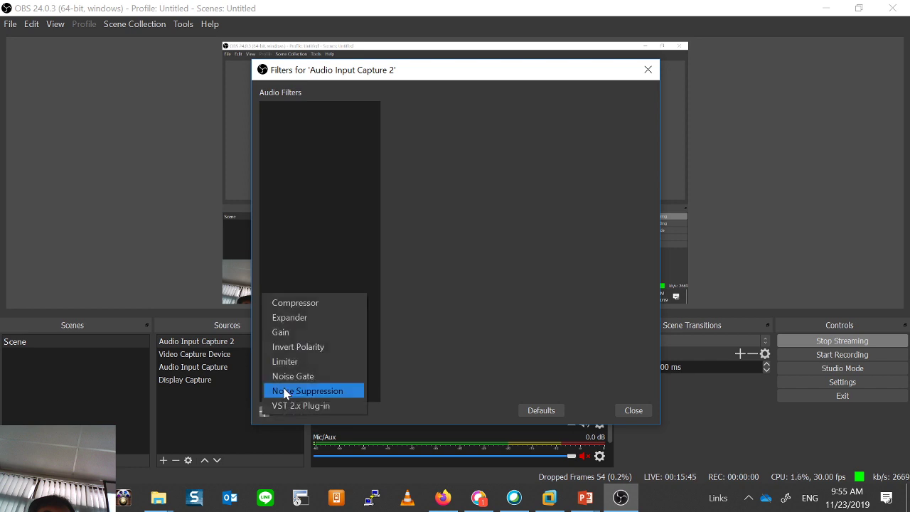
pyautogui.click(319, 391)
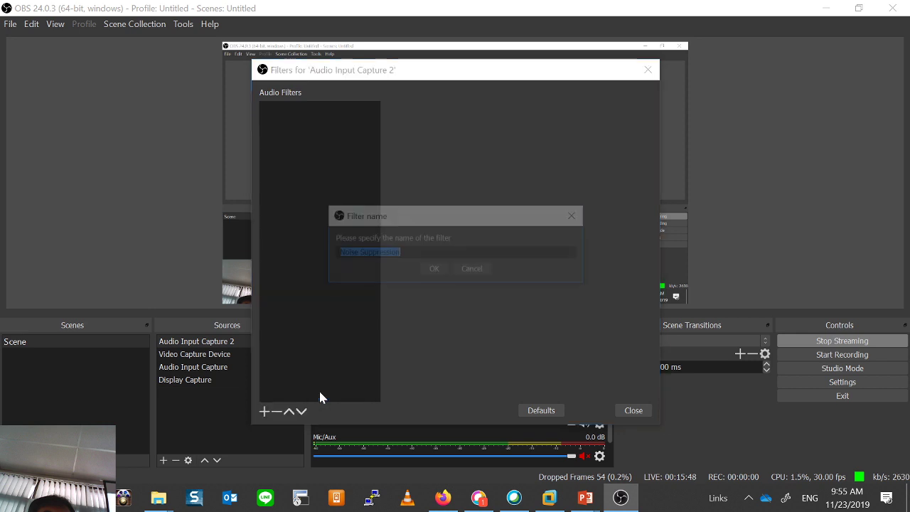
pyautogui.click(438, 270)
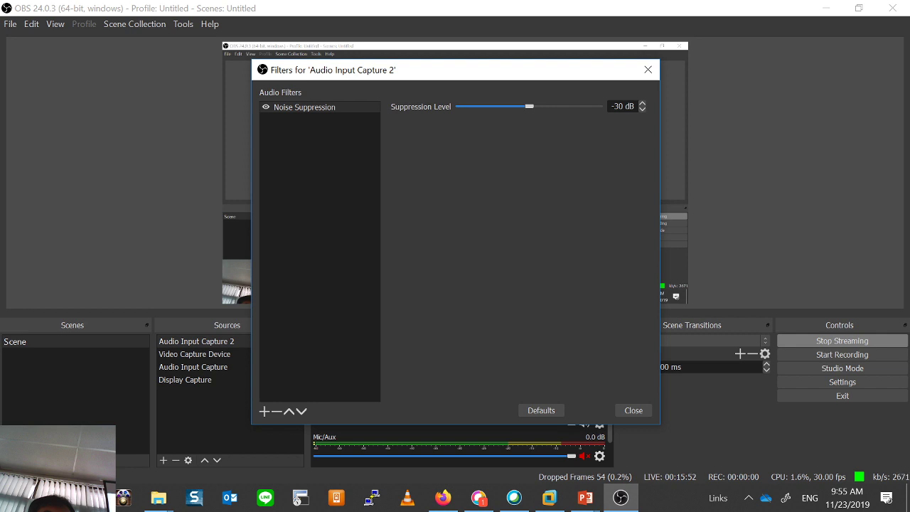
pyautogui.write('0')
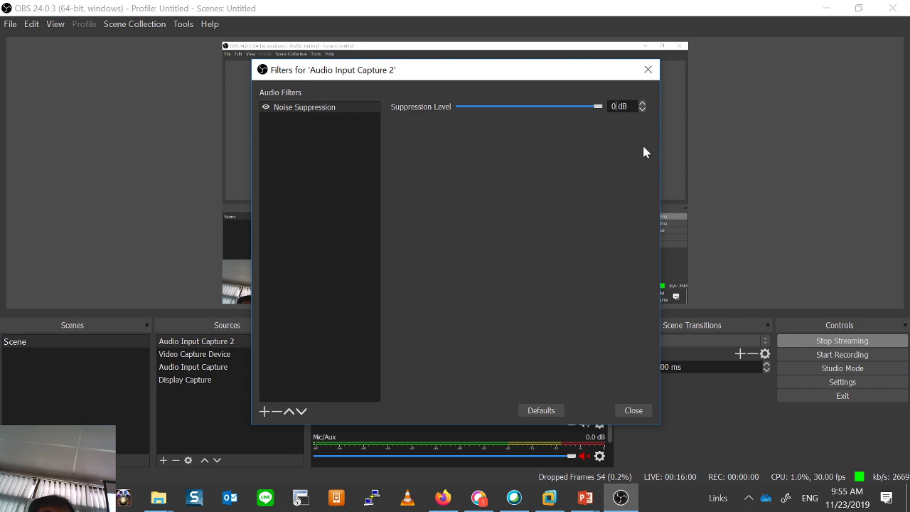
pyautogui.hotkey('alt', 'shift')
pyautogui.press('BackSpace')
pyautogui.hotkey('alt', 'shift')
pyautogui.write('-20')
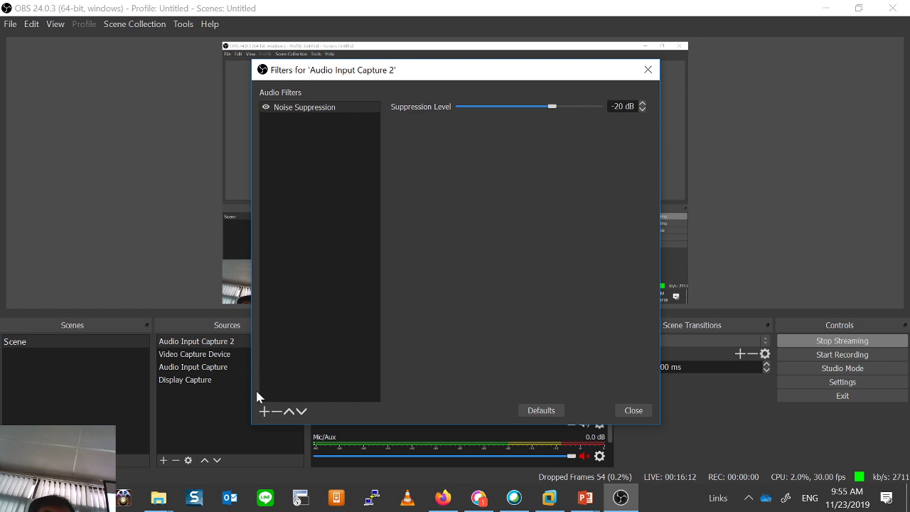
# Add a Gain filter to Audio Input Capture 2 and set the gain to 5.00 dB.
pyautogui.click(264, 412)
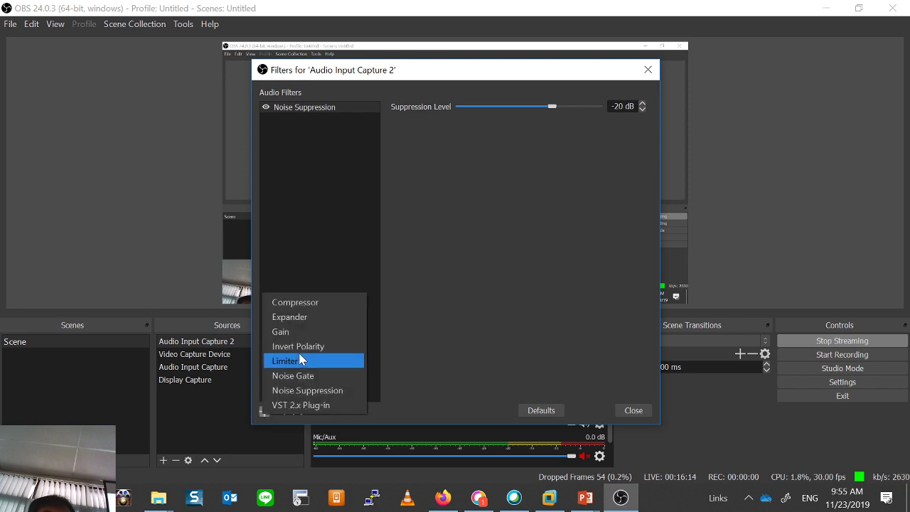
pyautogui.click(305, 332)
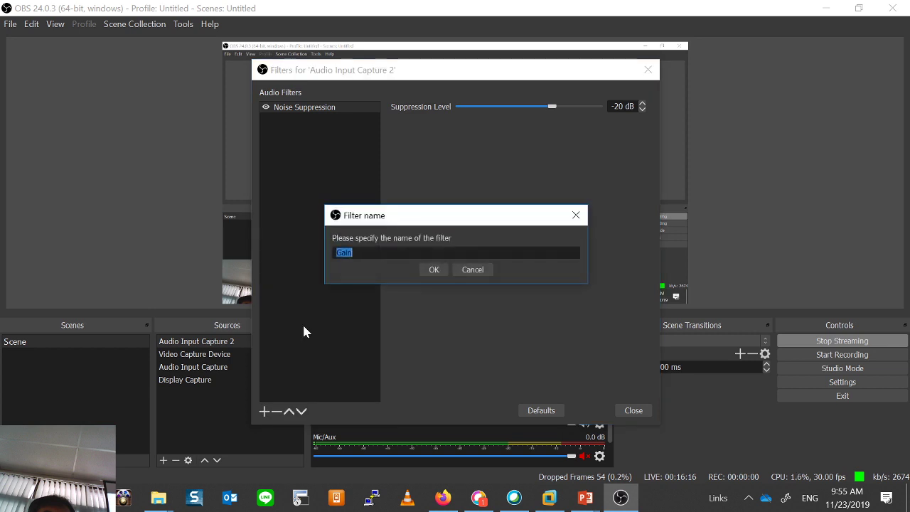
pyautogui.click(435, 270)
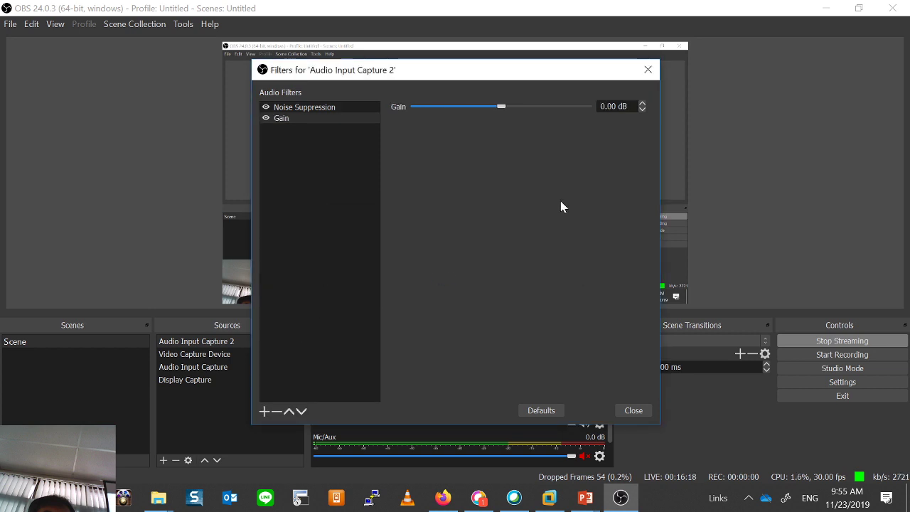
pyautogui.click(642, 103)
pyautogui.click(641, 103)
pyautogui.click(642, 103)
pyautogui.click(642, 103)
pyautogui.click(642, 103)
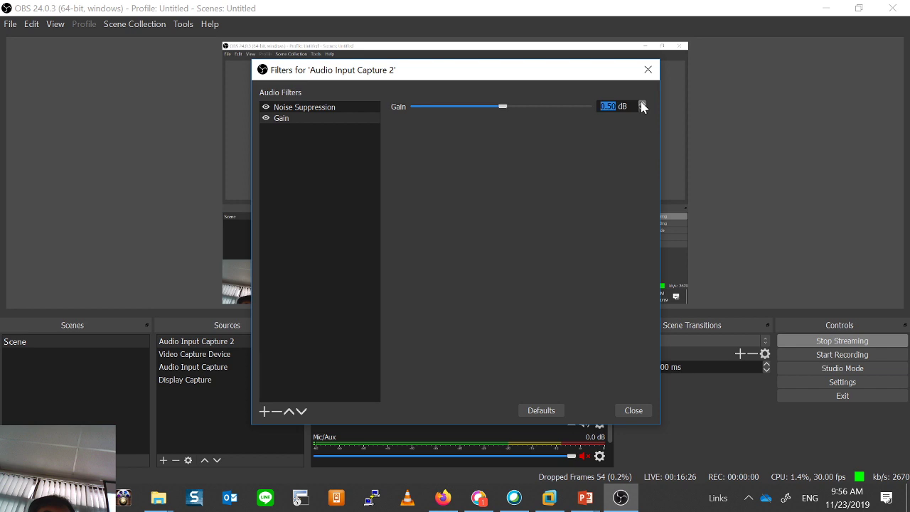
pyautogui.write('5.')
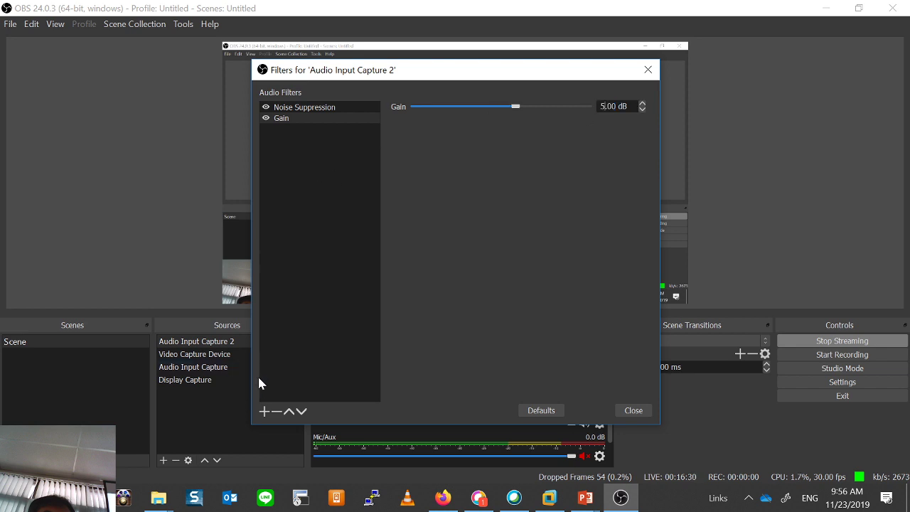
# Add a Noise Gate filter to Audio Input Capture 2 and close the filter settings.
pyautogui.click(264, 411)
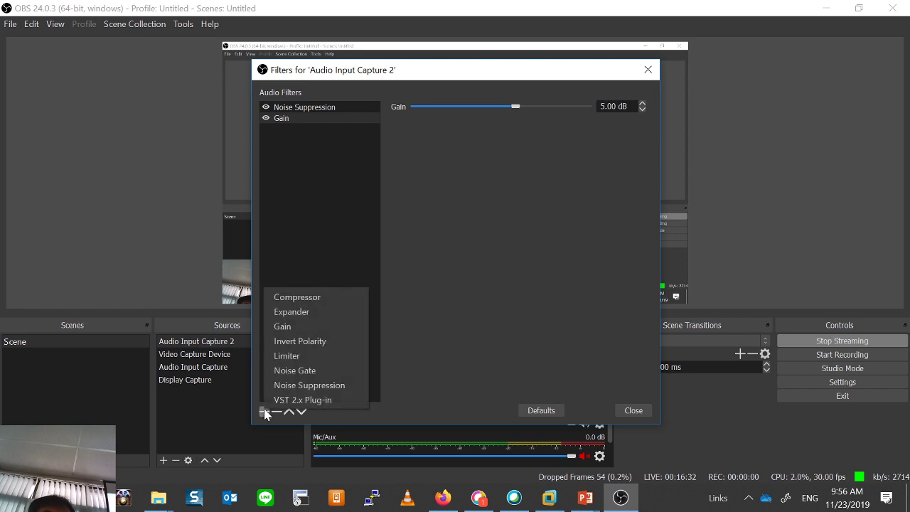
pyautogui.click(308, 371)
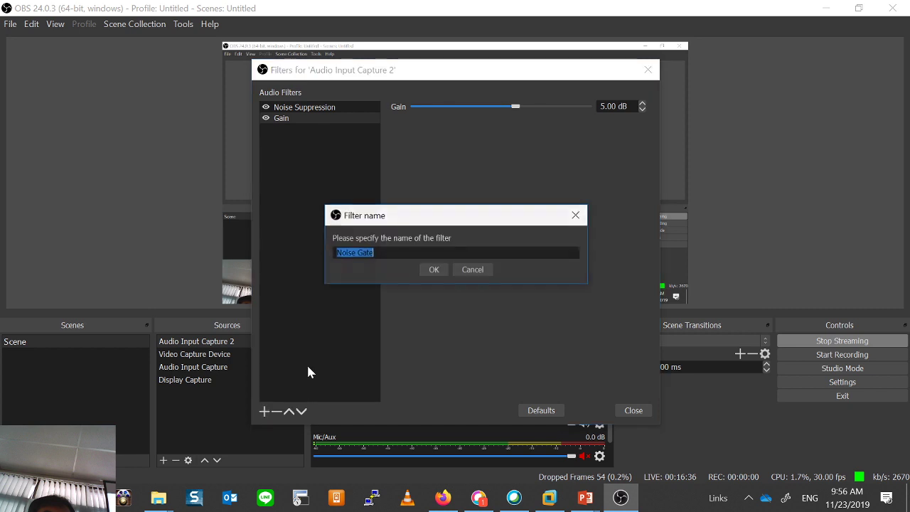
pyautogui.click(440, 271)
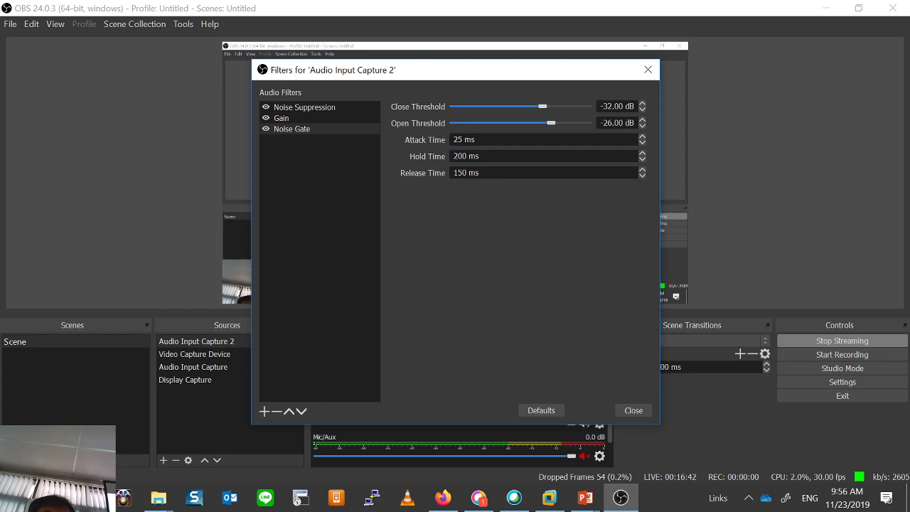
pyautogui.scroll(-3, 607, 106)
pyautogui.scroll(1, 606, 123)
pyautogui.click(635, 410)
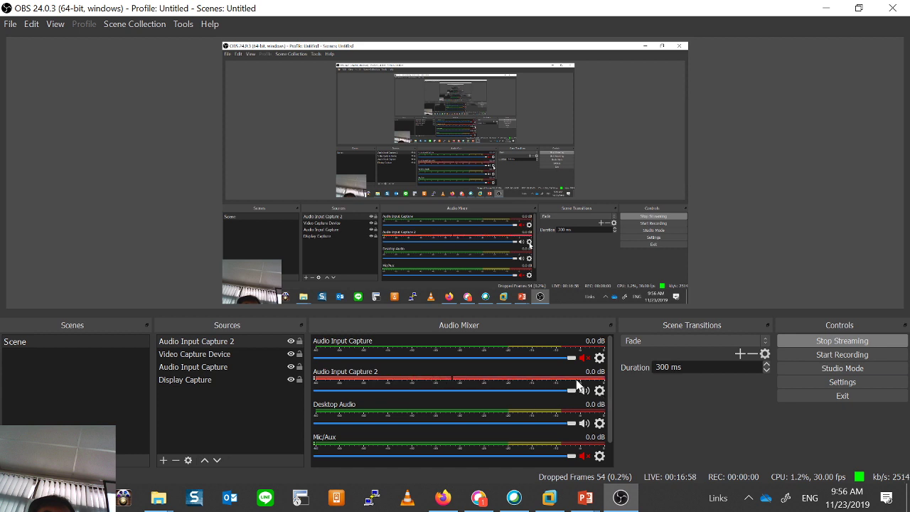
# Hide the Video Capture Device channel in the audio mixer.
pyautogui.click(257, 288)
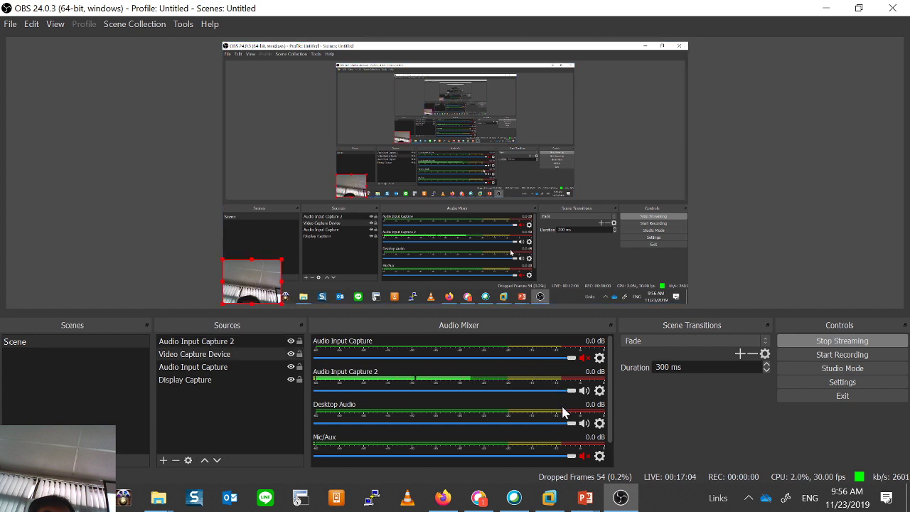
pyautogui.moveTo(609, 422); pyautogui.dragTo(617, 448)
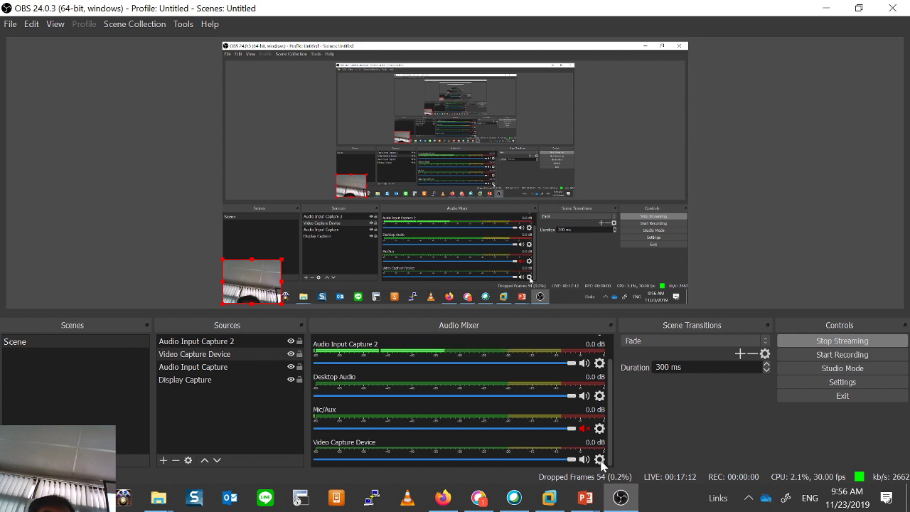
pyautogui.rightClick(610, 458)
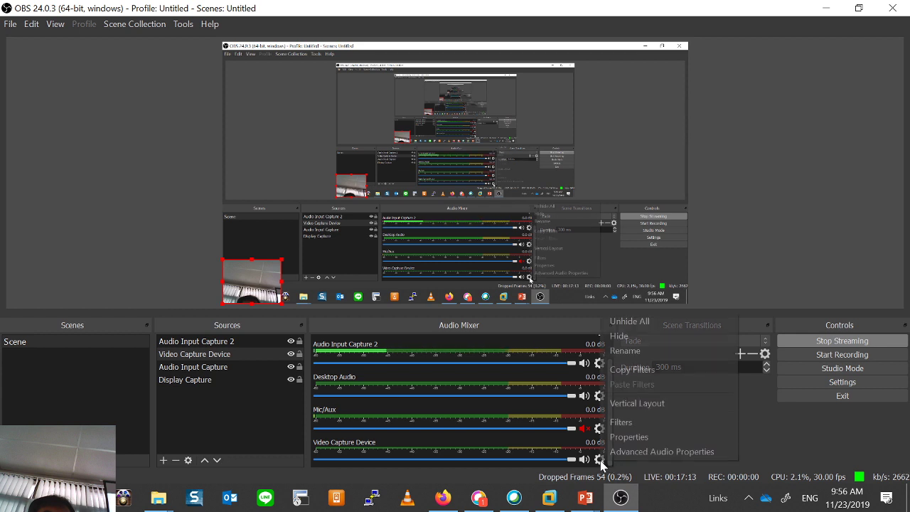
pyautogui.click(667, 335)
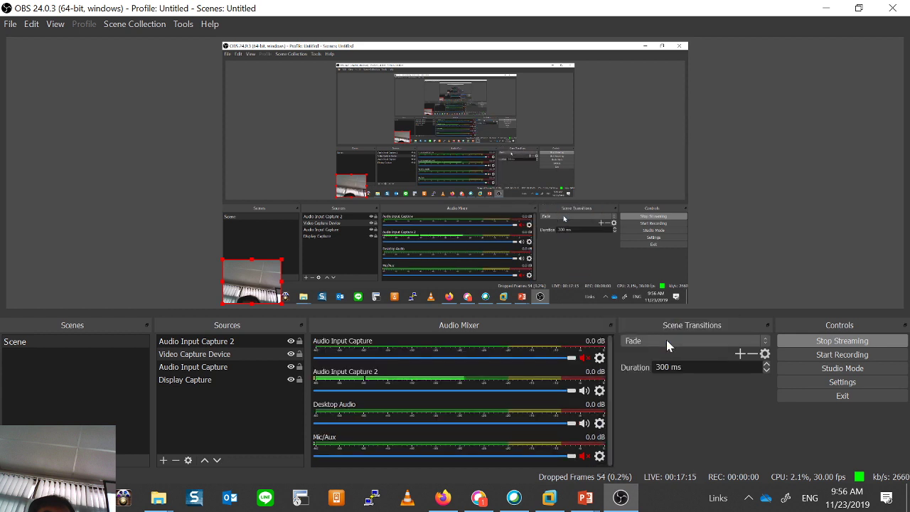
pyautogui.click(600, 456)
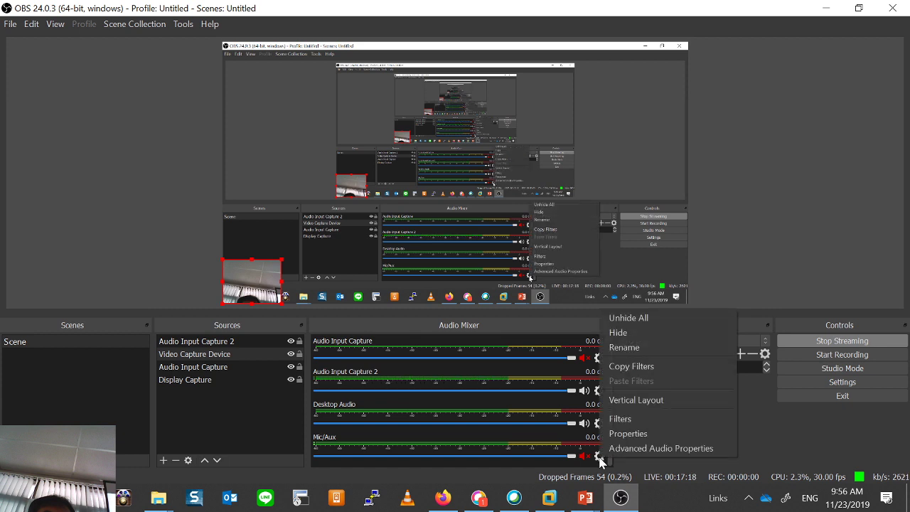
pyautogui.click(599, 456)
pyautogui.click(599, 456)
pyautogui.click(648, 464)
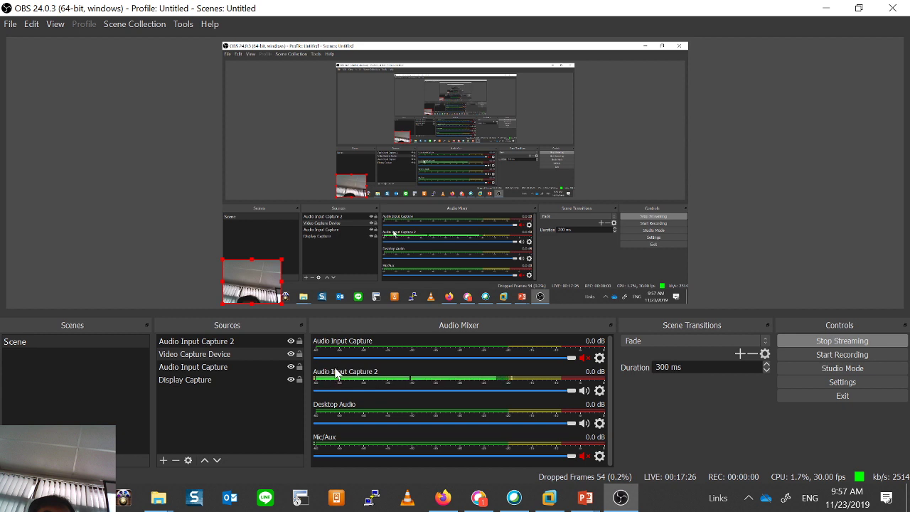
# Hide the Video Capture Device source in the scene and minimize OBS and the browser to return to the IPv4 Routing slide.
pyautogui.click(291, 354)
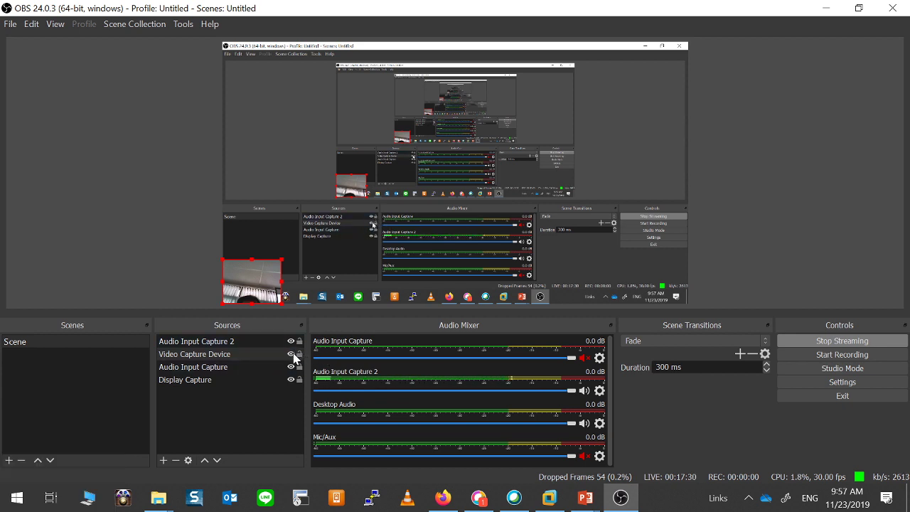
pyautogui.click(255, 437)
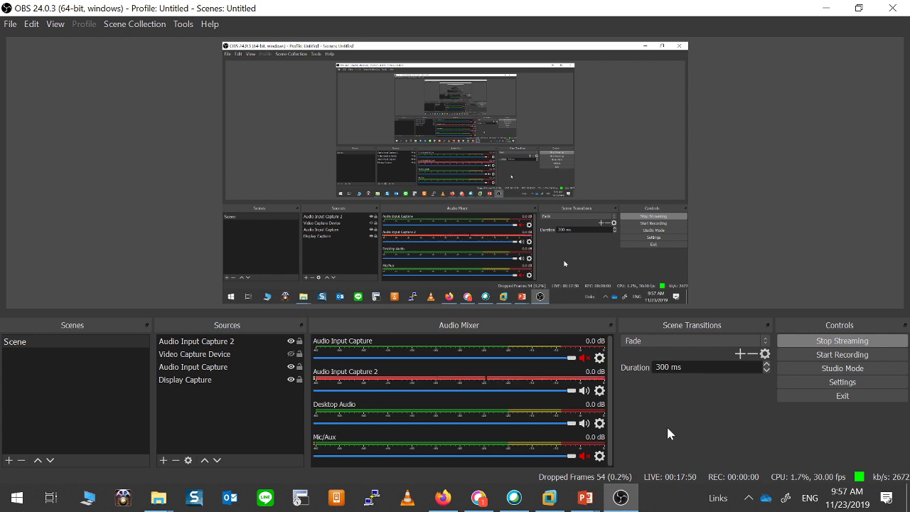
pyautogui.click(824, 9)
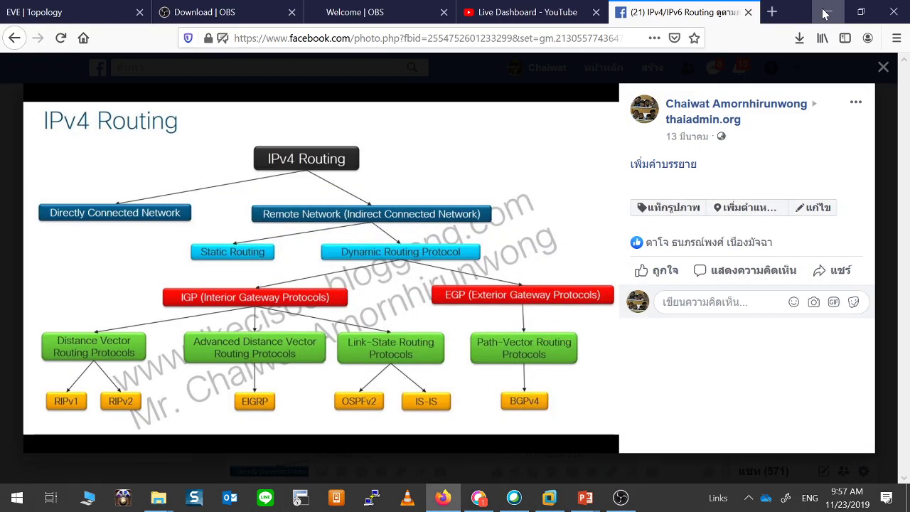
pyautogui.click(824, 13)
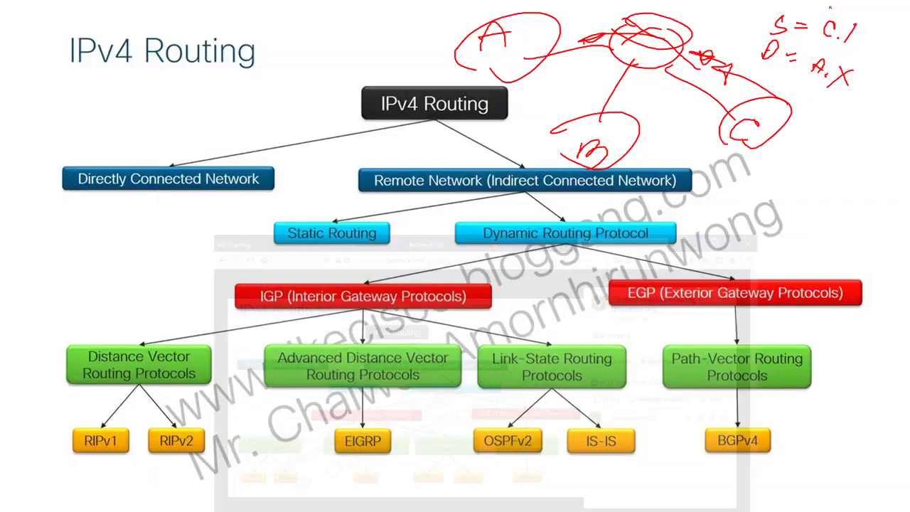
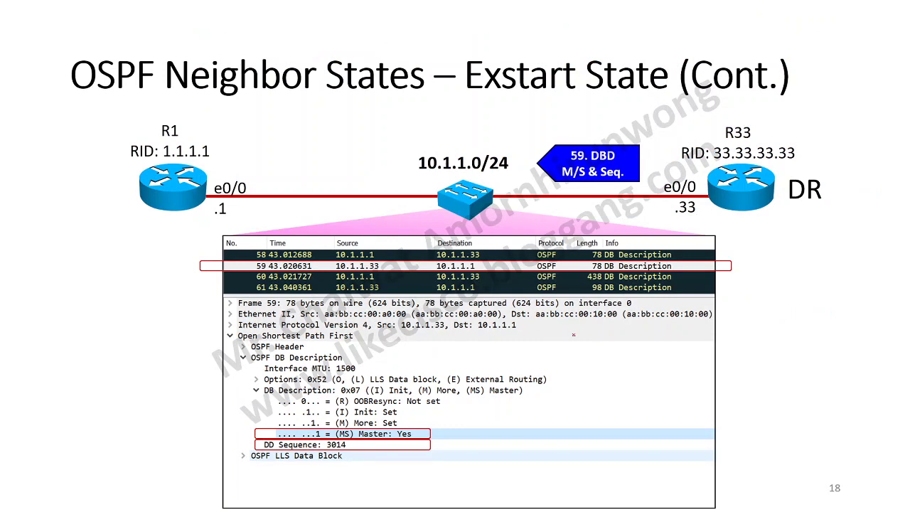
# Underline "Exstart State" in the slide title, erase the mark, and glance at the following Exchange State slide before returning to slide 18.
pyautogui.moveTo(449, 86); pyautogui.dragTo(696, 99)
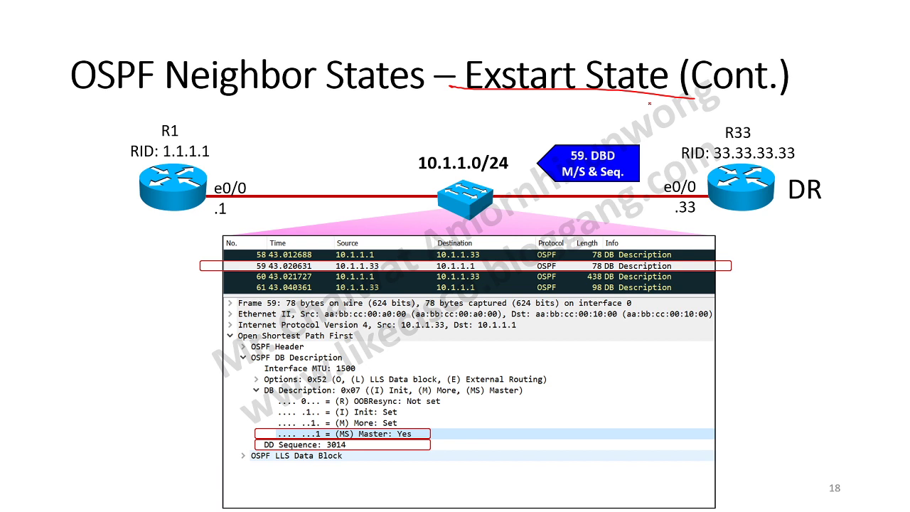
pyautogui.press('e')
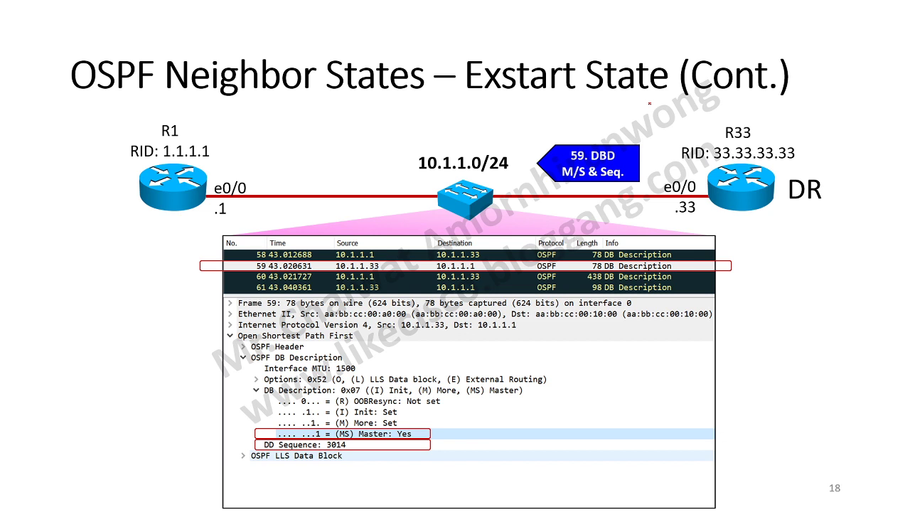
pyautogui.press('Right')
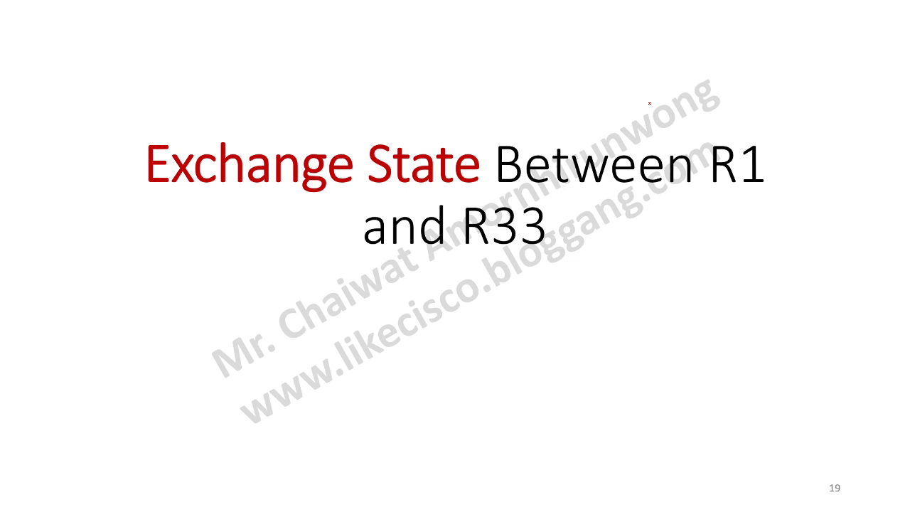
pyautogui.press('Left')
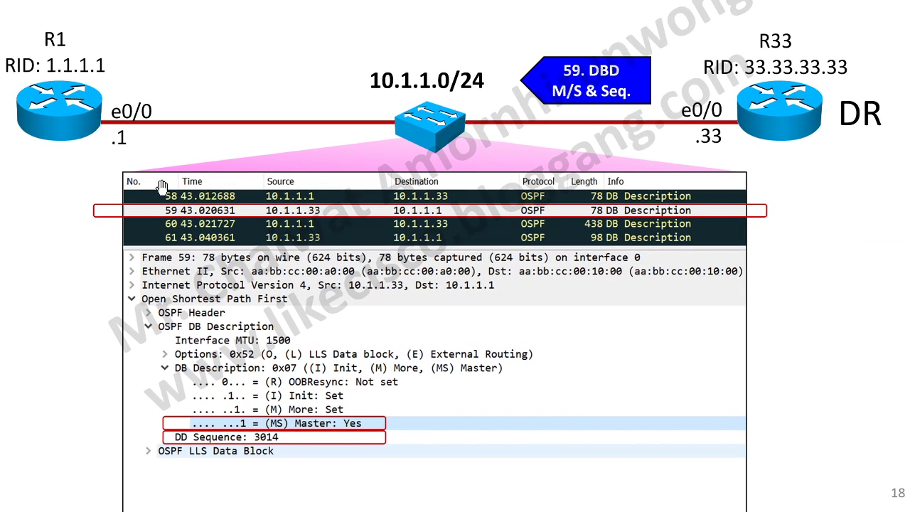
pyautogui.press('Right')
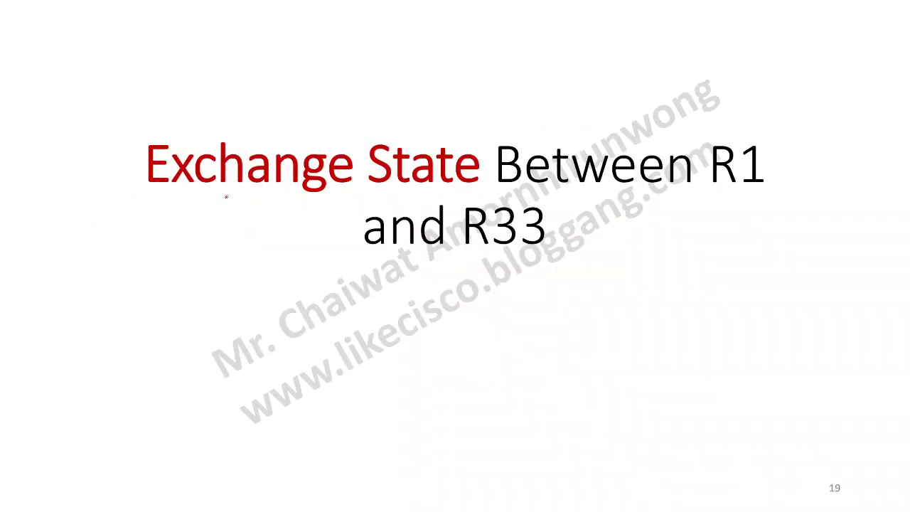
pyautogui.press('Left')
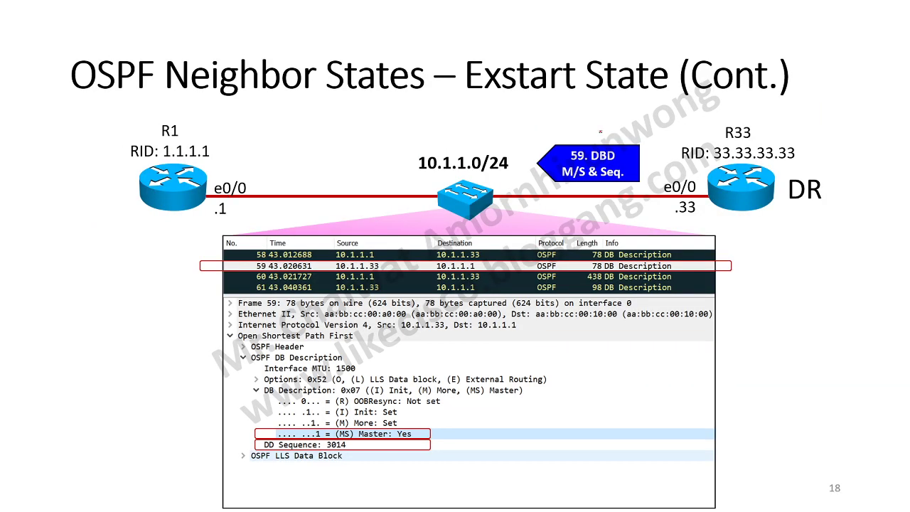
pyautogui.press('super')
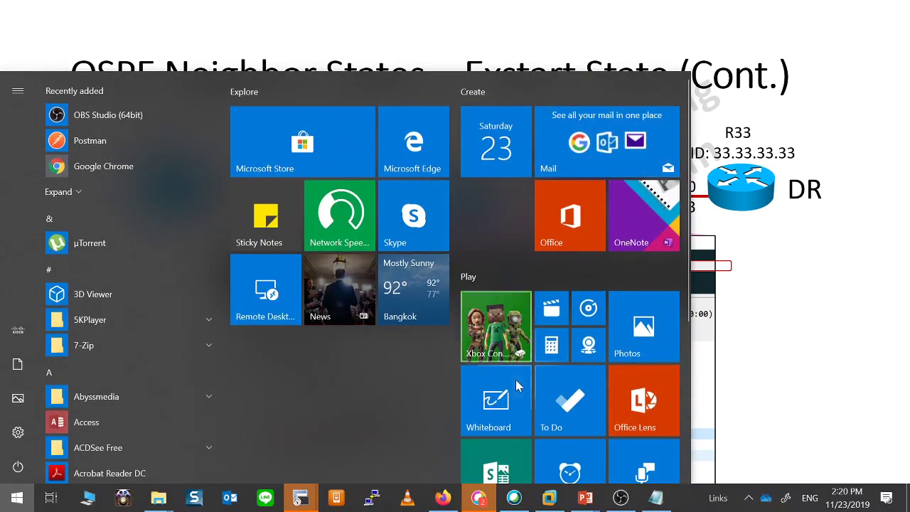
pyautogui.press('super')
pyautogui.press('super')
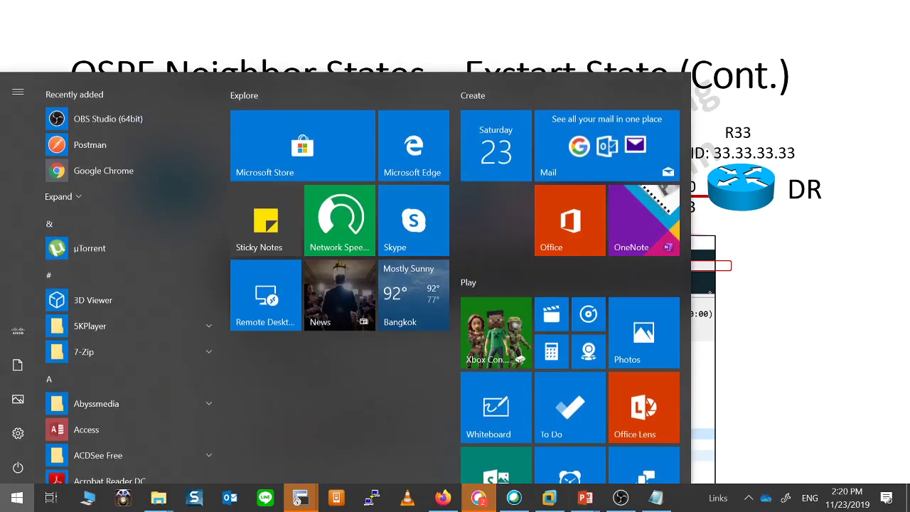
pyautogui.moveTo(158, 496)
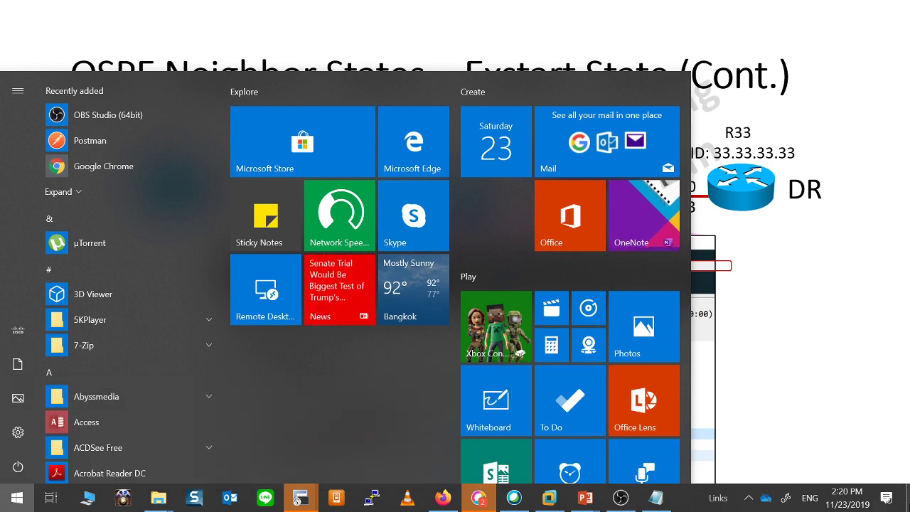
pyautogui.press('super')
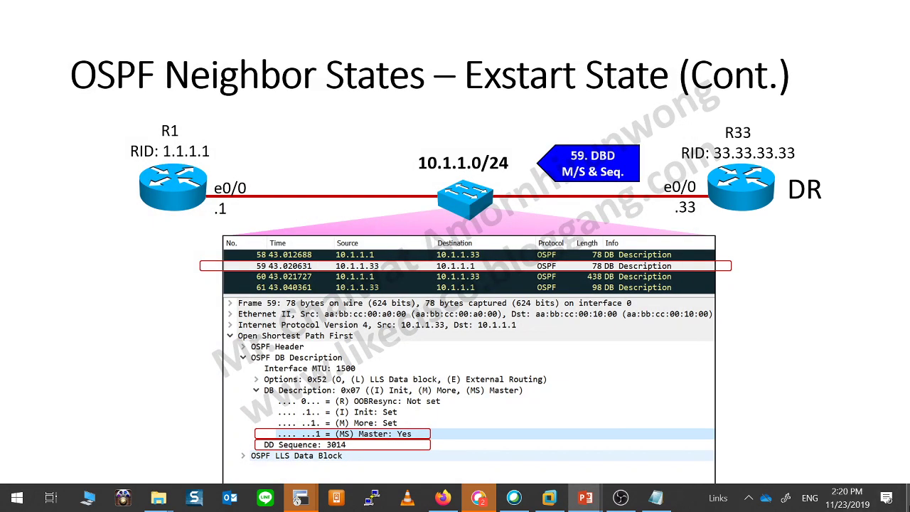
# Show the desktop and open Workshop OSPF LSA, going into Captured and Config and its 1 All Normal Area folder.
pyautogui.press('super+d')
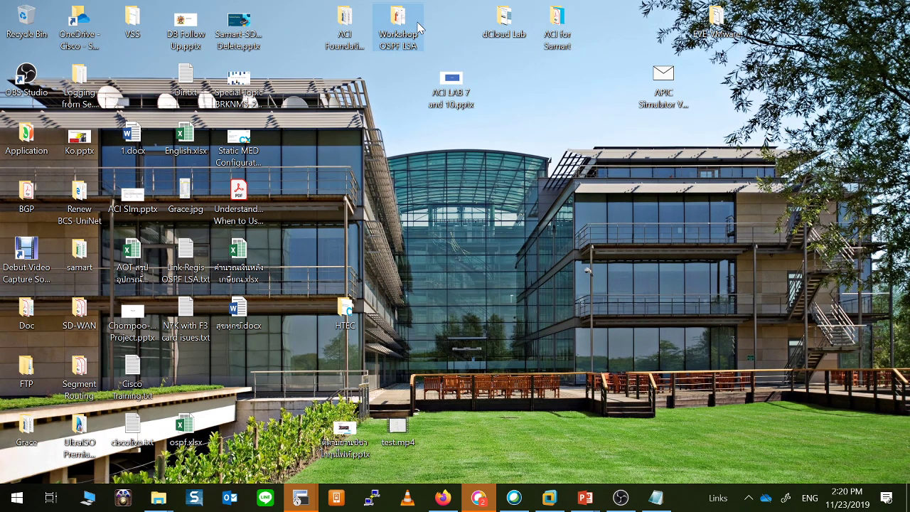
pyautogui.doubleClick(397, 29)
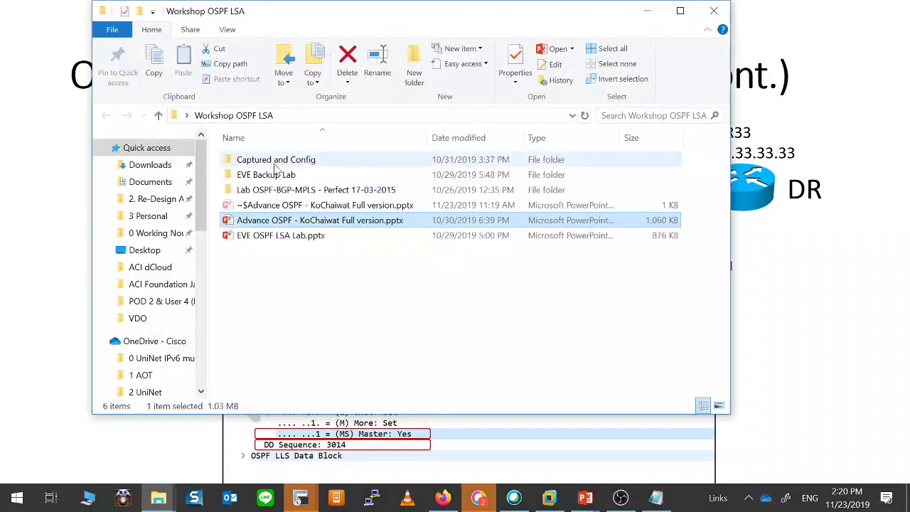
pyautogui.doubleClick(248, 162)
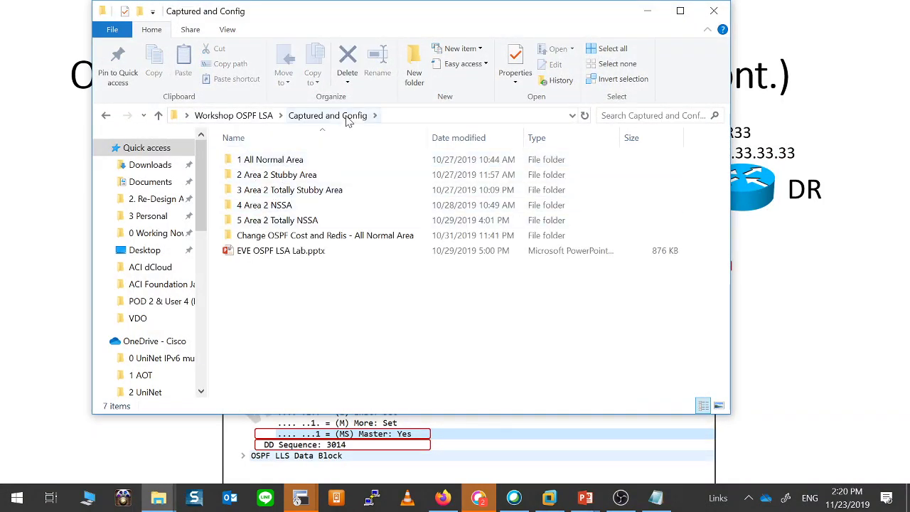
pyautogui.doubleClick(265, 160)
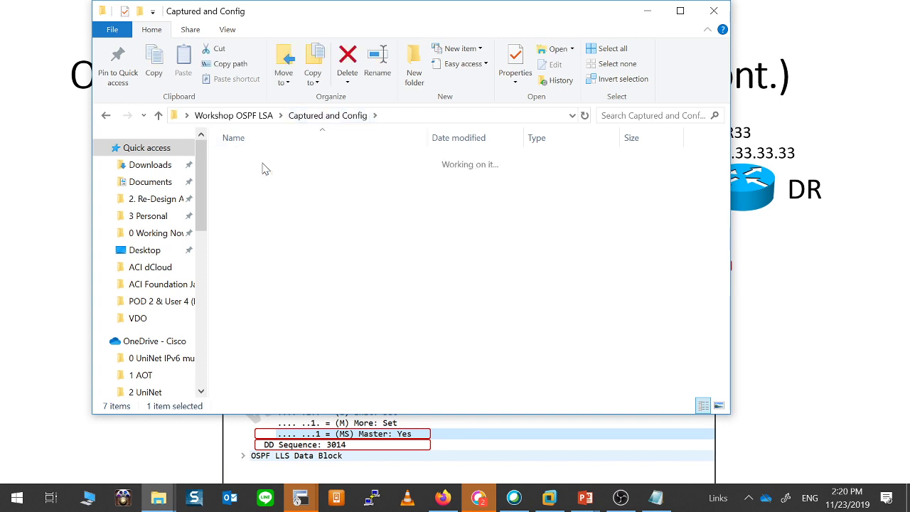
# Open the Capture folder inside 1 All Normal Area and launch the R1-LAN.pcapng capture file.
pyautogui.doubleClick(253, 176)
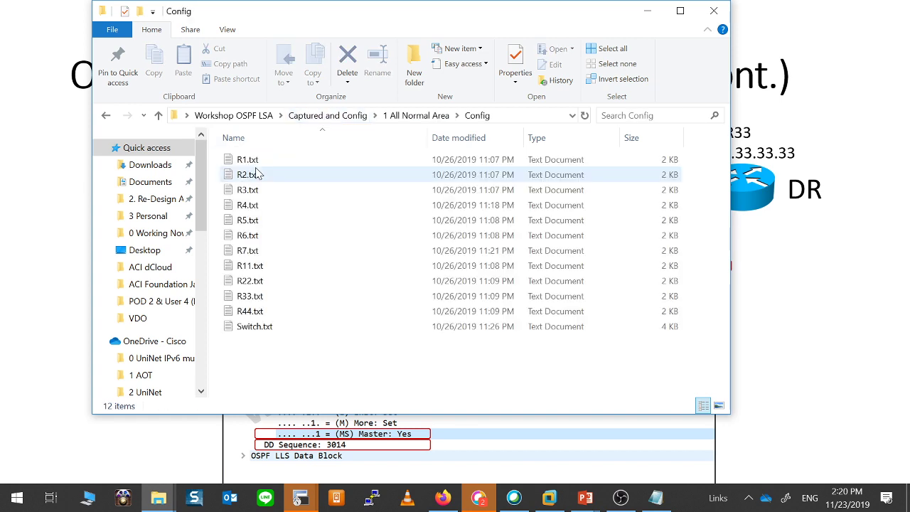
pyautogui.click(412, 115)
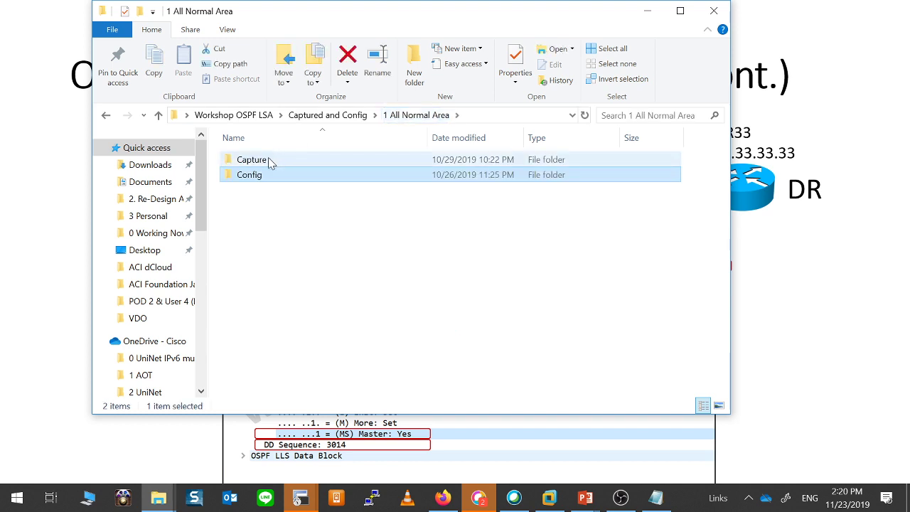
pyautogui.click(269, 161)
pyautogui.doubleClick(269, 161)
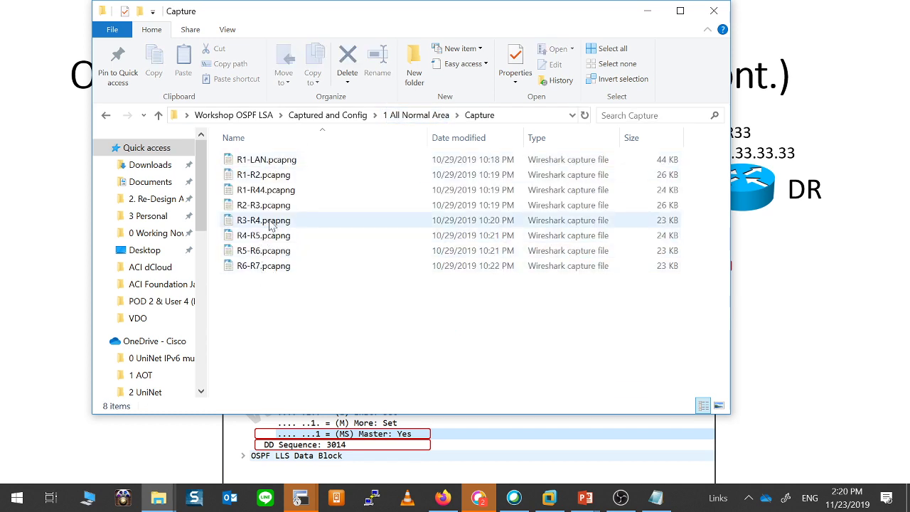
pyautogui.click(280, 164)
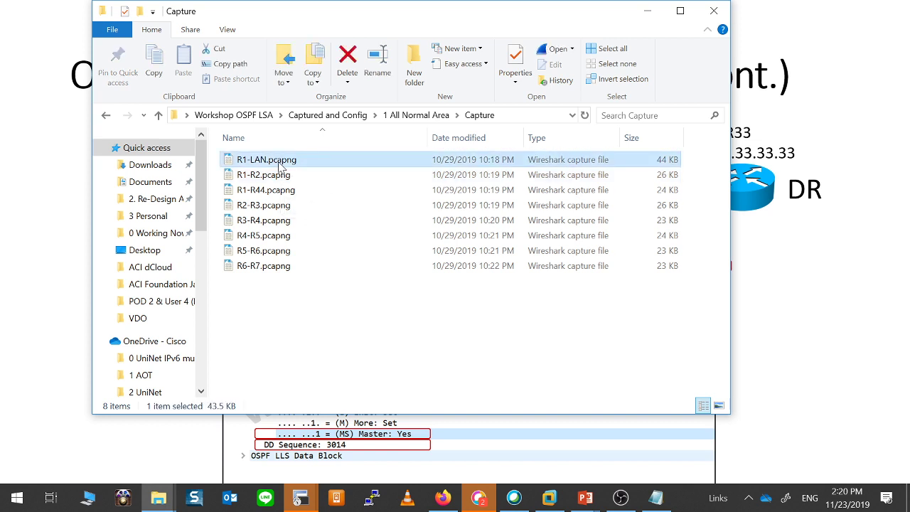
pyautogui.doubleClick(281, 164)
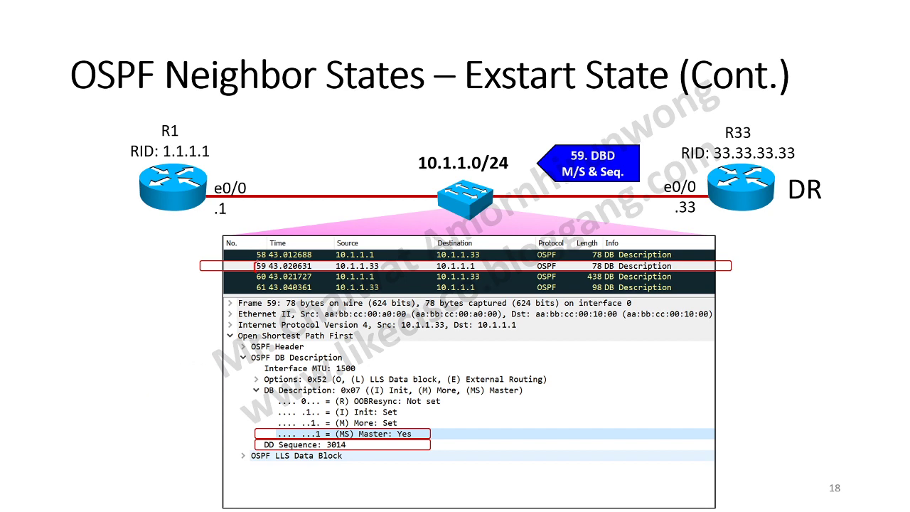
# Switch from the slideshow to the Wireshark window with R1-LAN.pcapng and dismiss the software update dialog.
pyautogui.moveTo(256, 262)
pyautogui.mouseDown()
pyautogui.moveTo(267, 273)
pyautogui.moveTo(258, 283)
pyautogui.mouseUp()
pyautogui.press('super')
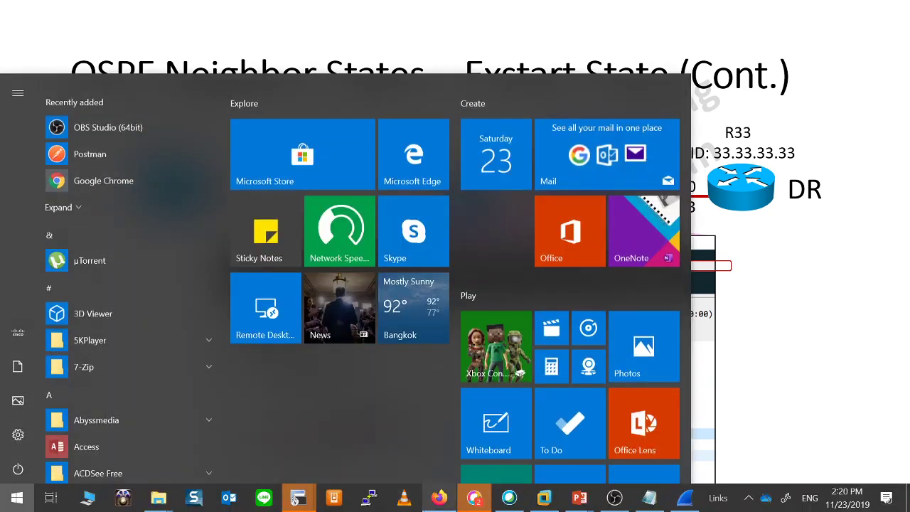
pyautogui.click(169, 498)
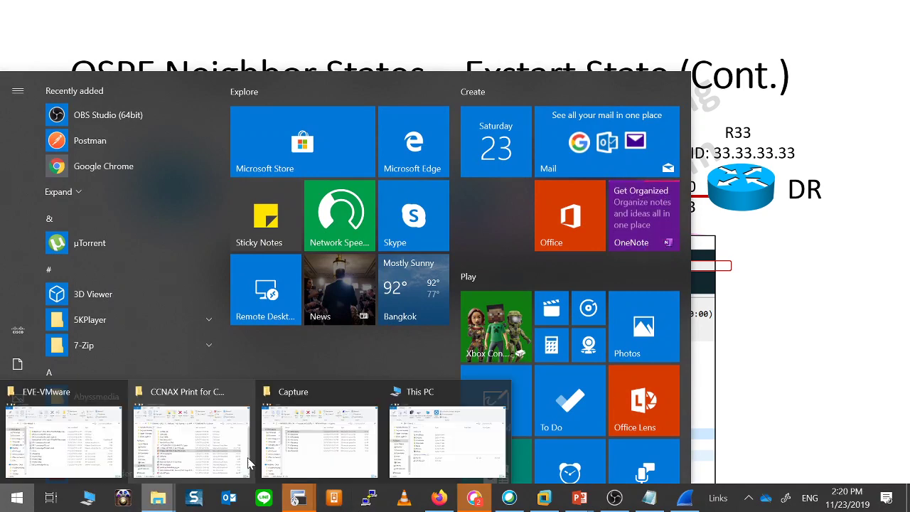
pyautogui.click(684, 498)
pyautogui.doubleClick(476, 43)
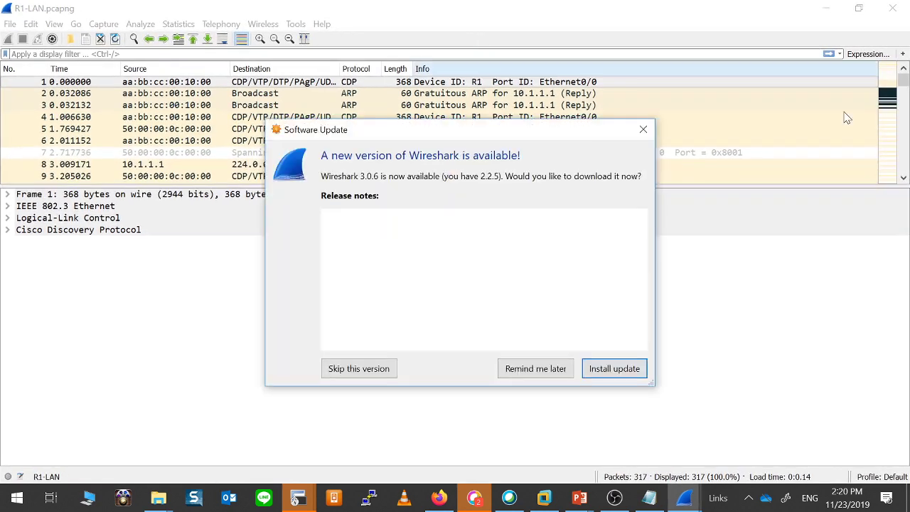
pyautogui.click(644, 129)
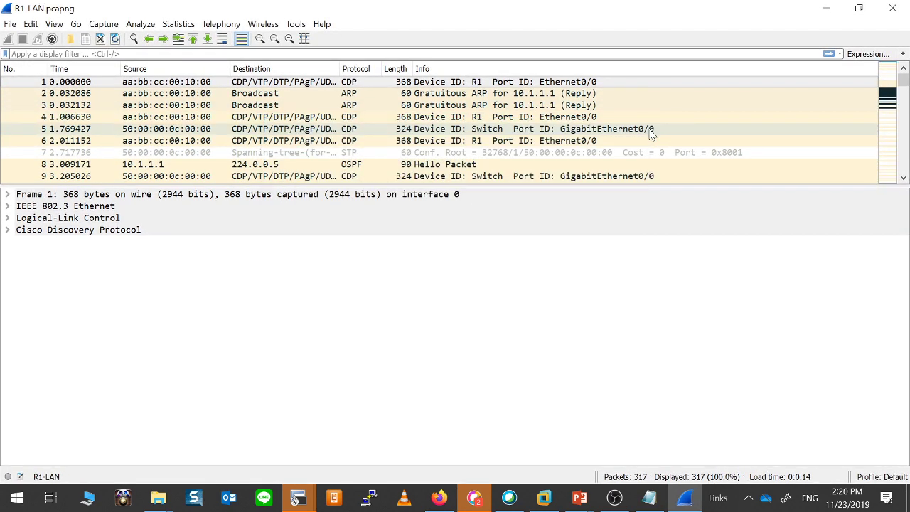
# Locate packet 59, the DB Description from 10.1.1.33 to 10.1.1.1, in the R1-LAN packet list.
pyautogui.click(886, 101)
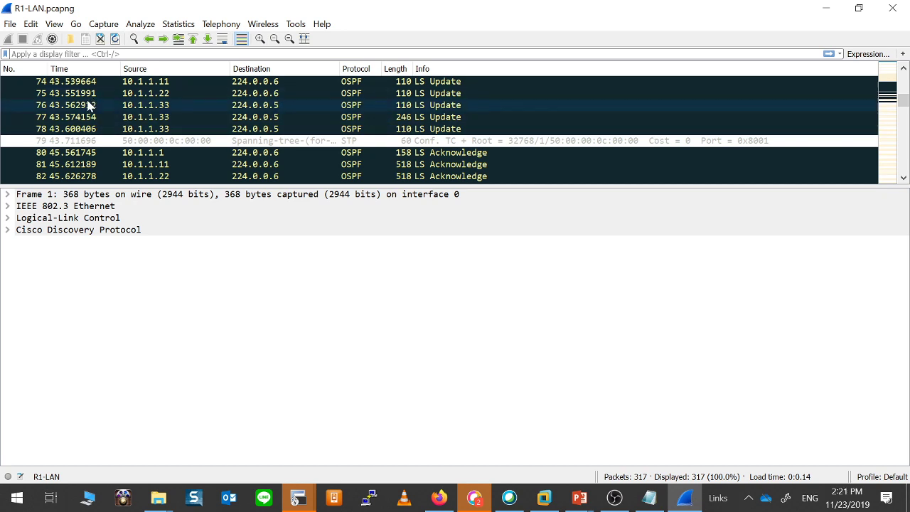
pyautogui.scroll(2, 89, 105)
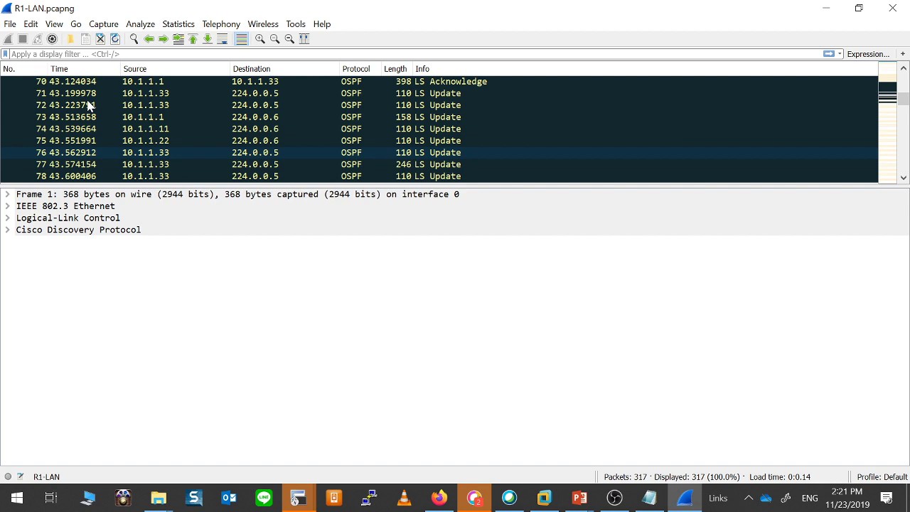
pyautogui.scroll(1, 89, 105)
pyautogui.click(37, 84)
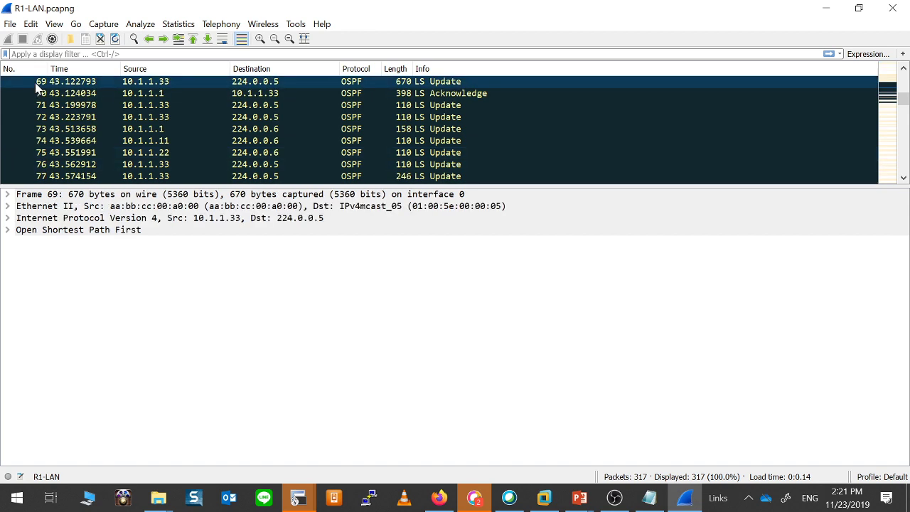
pyautogui.scroll(2, 37, 84)
pyautogui.scroll(3, 37, 85)
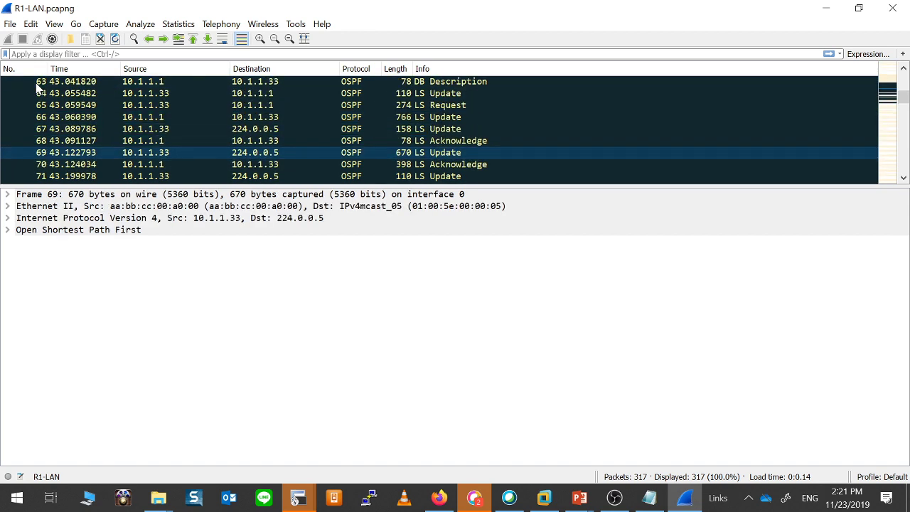
pyautogui.scroll(1, 37, 86)
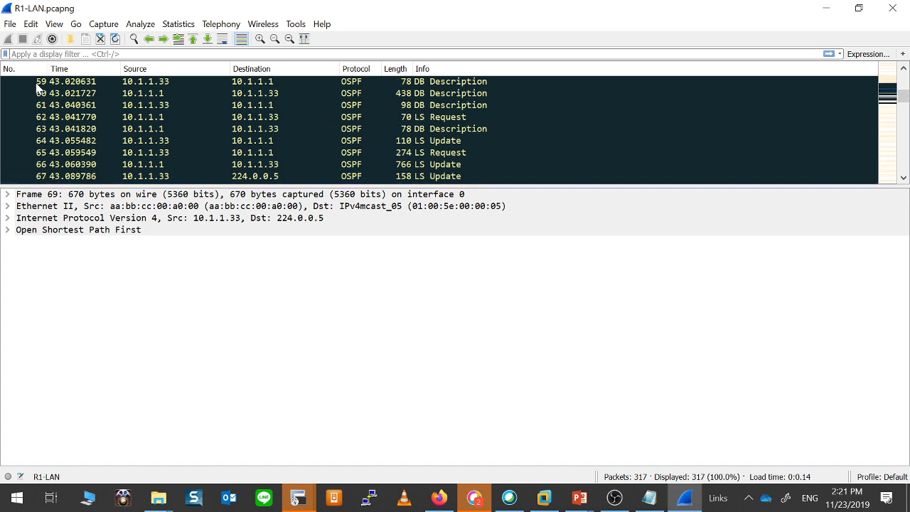
# Select packet 59 and expand its OSPF DB Description down to the Init, More and Master flag bits.
pyautogui.click(120, 83)
pyautogui.scroll(1, 121, 86)
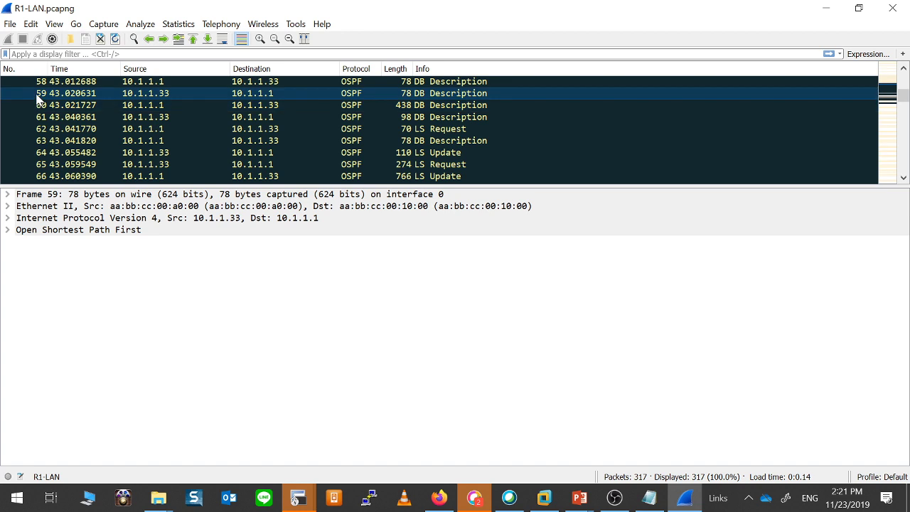
pyautogui.click(7, 230)
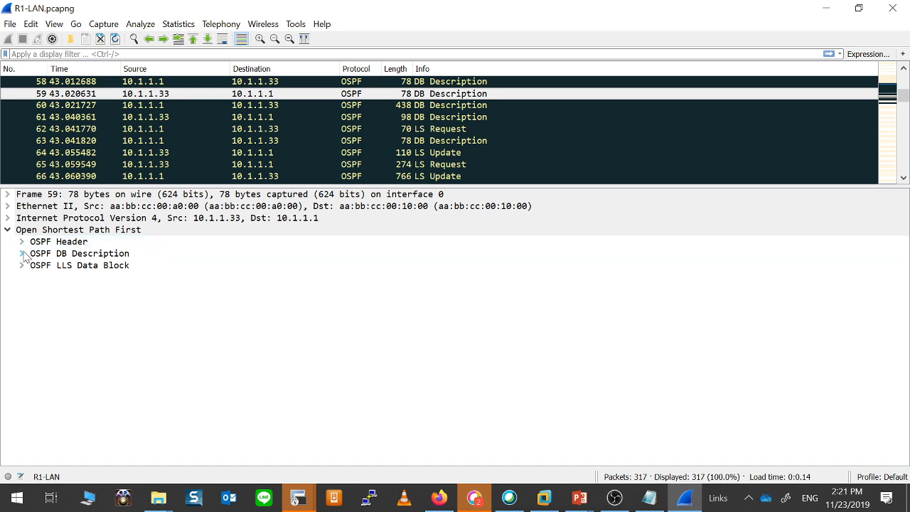
pyautogui.click(22, 254)
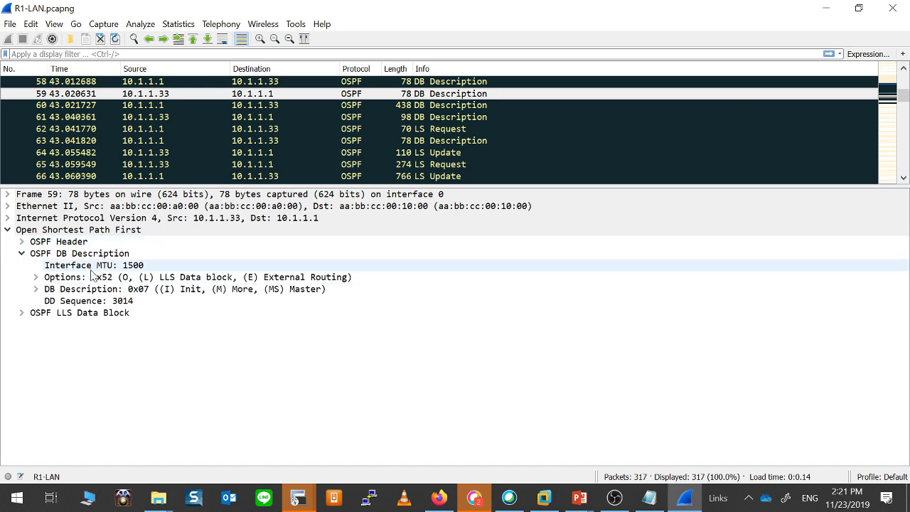
pyautogui.click(35, 289)
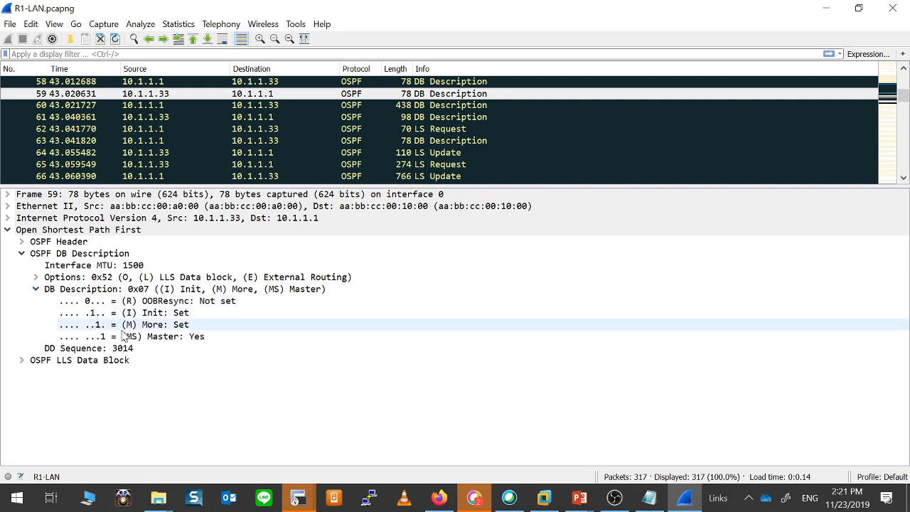
# Highlight the Source OSPF Router in packet 59's OSPF Header, collapse the header, and minimize Wireshark to return to the Exstart State slide.
pyautogui.click(21, 242)
pyautogui.click(196, 290)
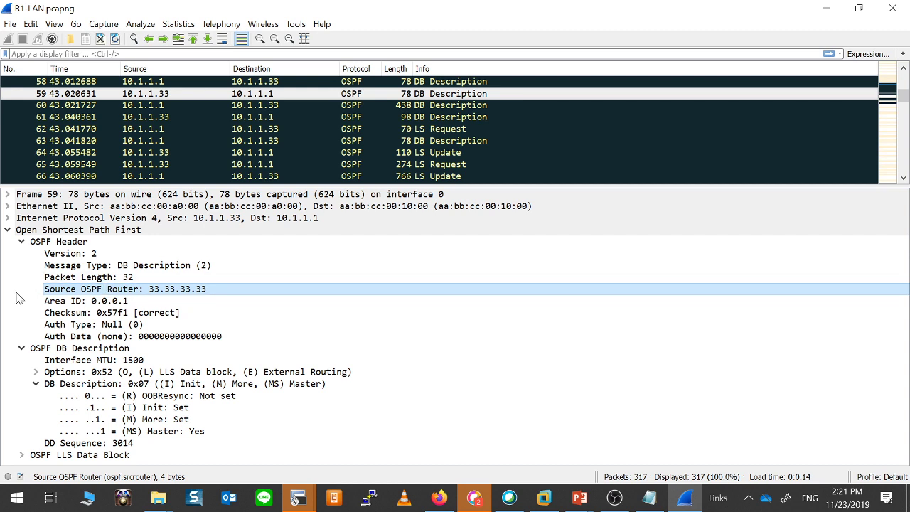
pyautogui.click(22, 242)
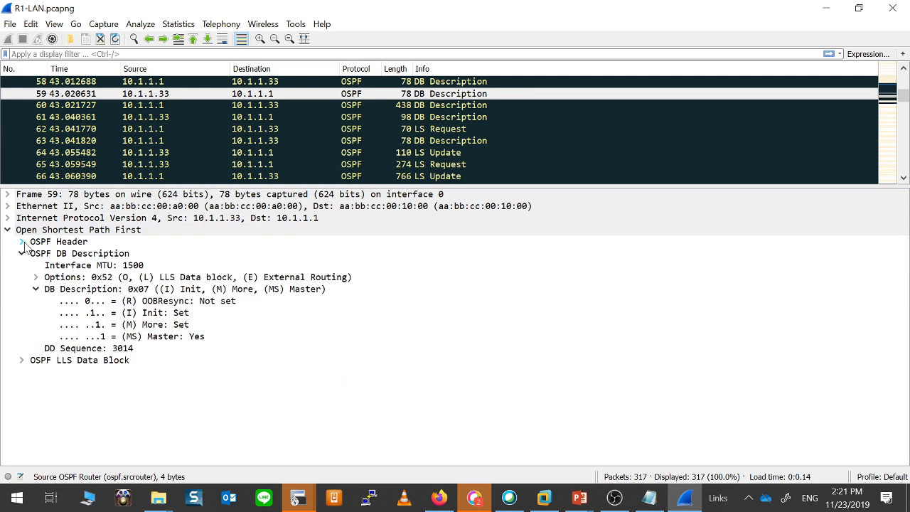
pyautogui.click(825, 8)
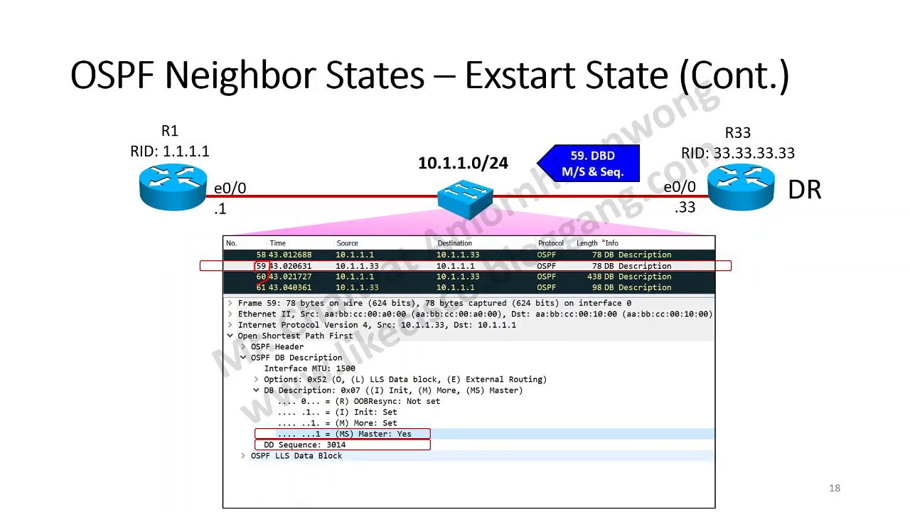
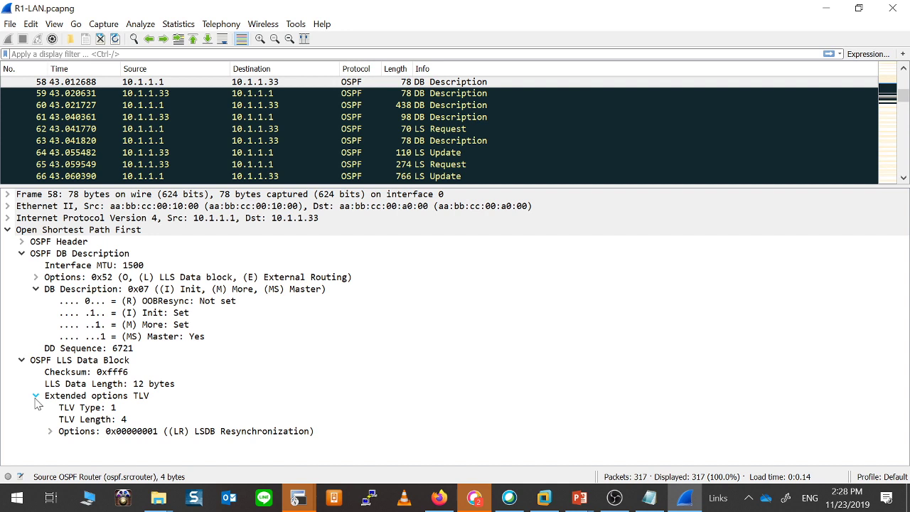
# Expand the Options bits of packet 58's Extended options TLV and collapse its OSPF DB Description section.
pyautogui.click(49, 431)
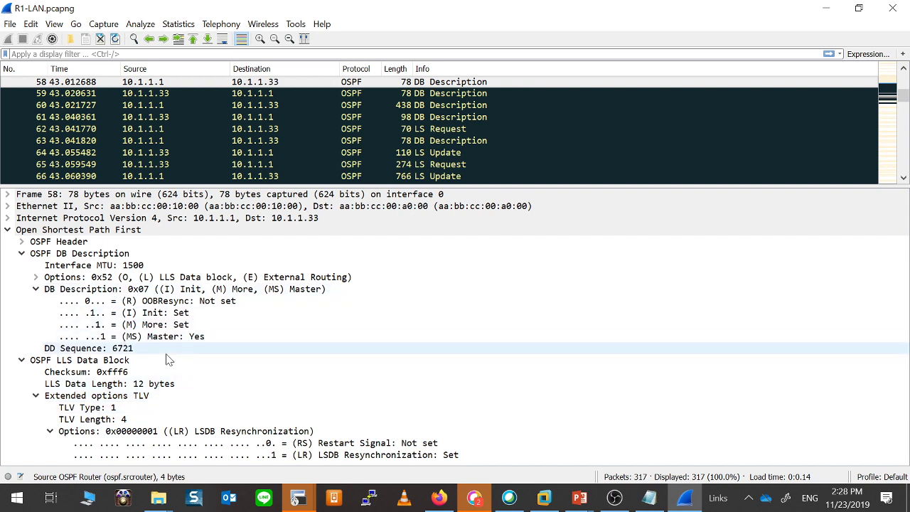
pyautogui.click(79, 256)
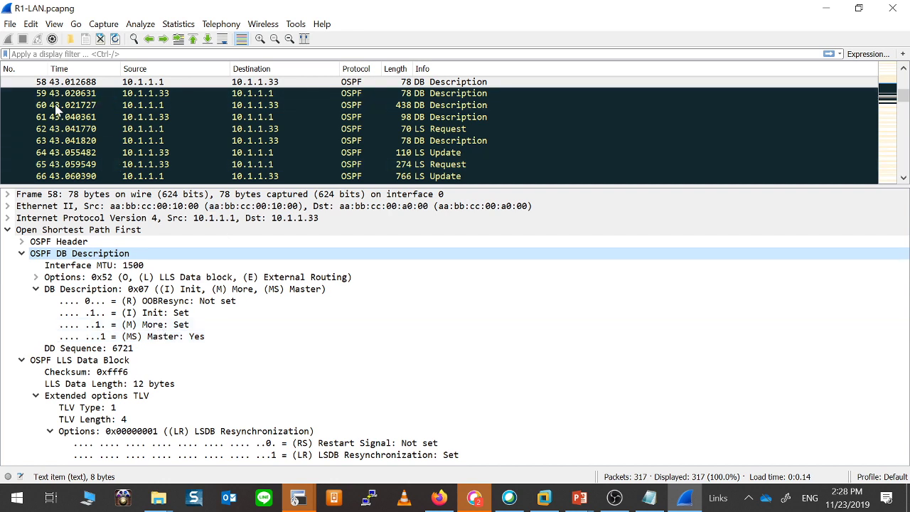
pyautogui.click(21, 254)
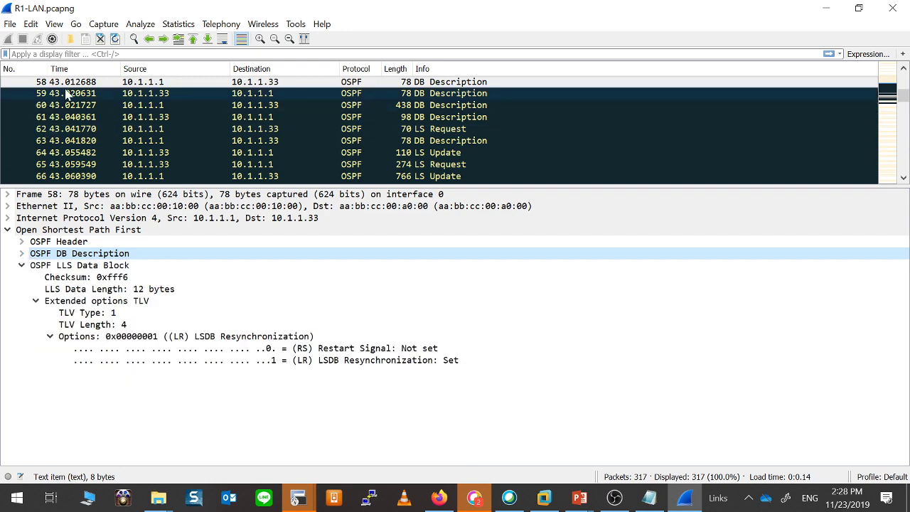
# Examine the OSPF DB Description of packet 60, collapsing its flag bits and expanding its Options bits.
pyautogui.click(64, 107)
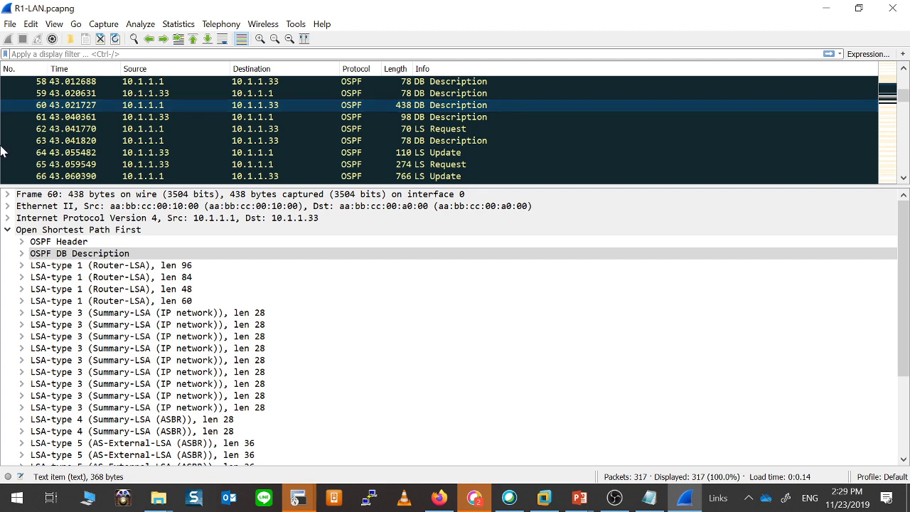
pyautogui.click(21, 255)
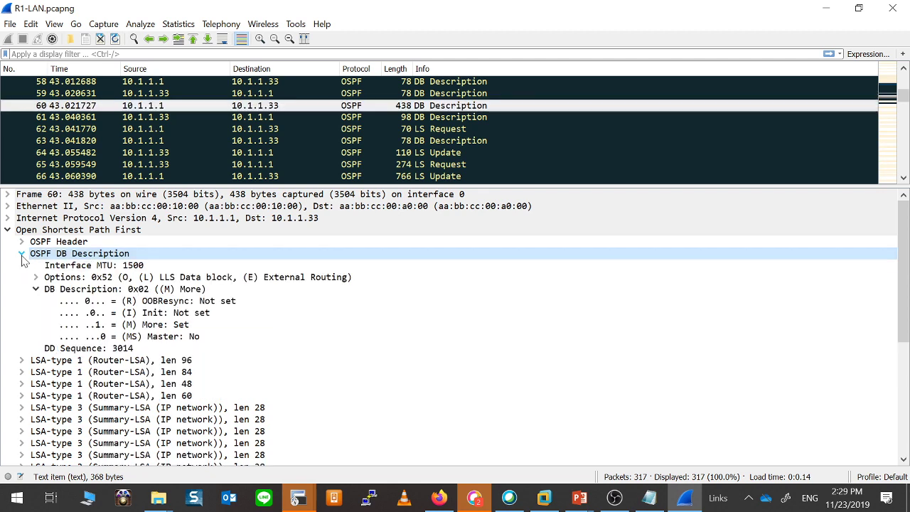
pyautogui.click(84, 292)
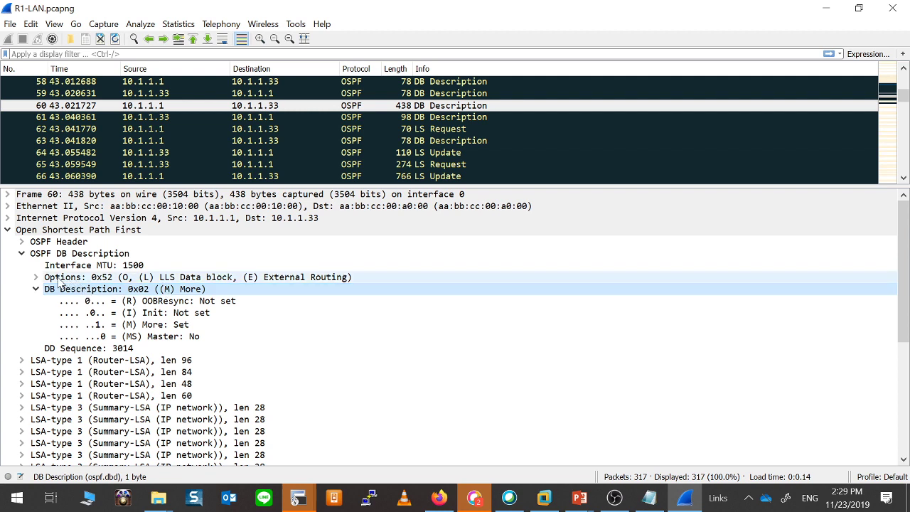
pyautogui.click(36, 289)
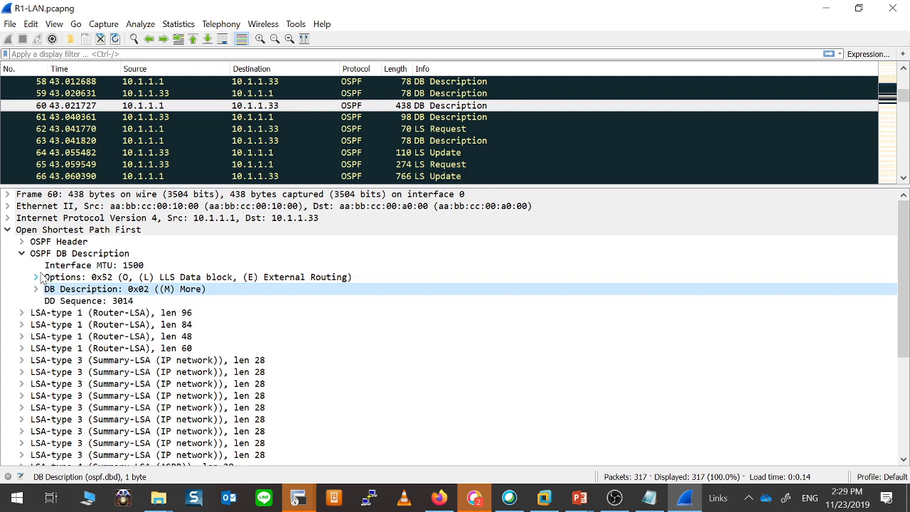
pyautogui.click(37, 277)
pyautogui.click(21, 253)
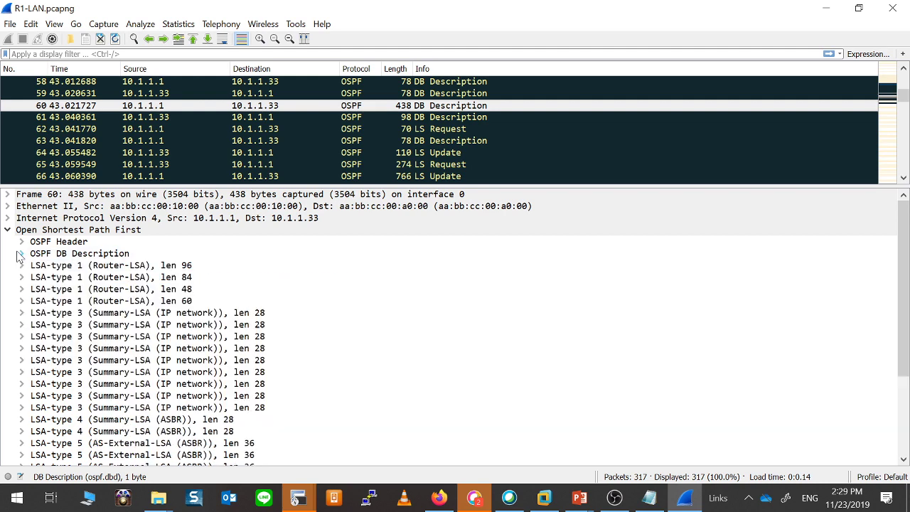
pyautogui.click(76, 254)
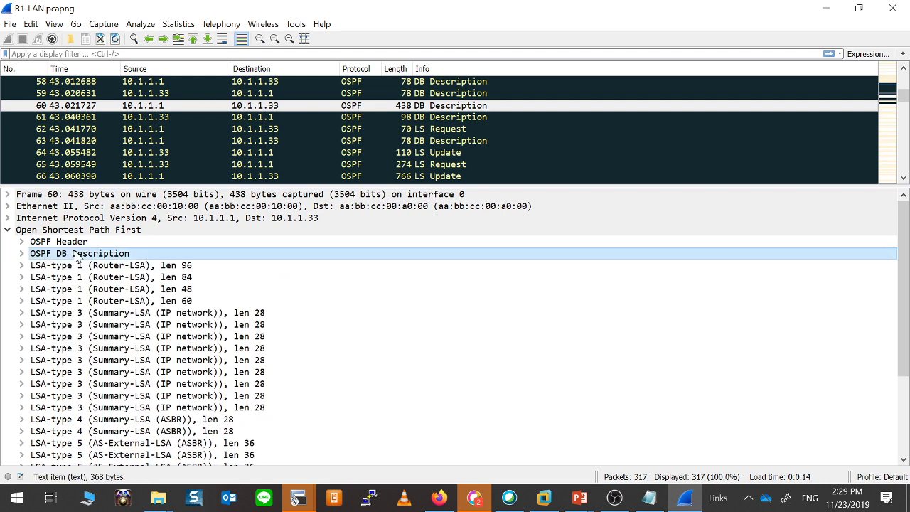
pyautogui.click(20, 254)
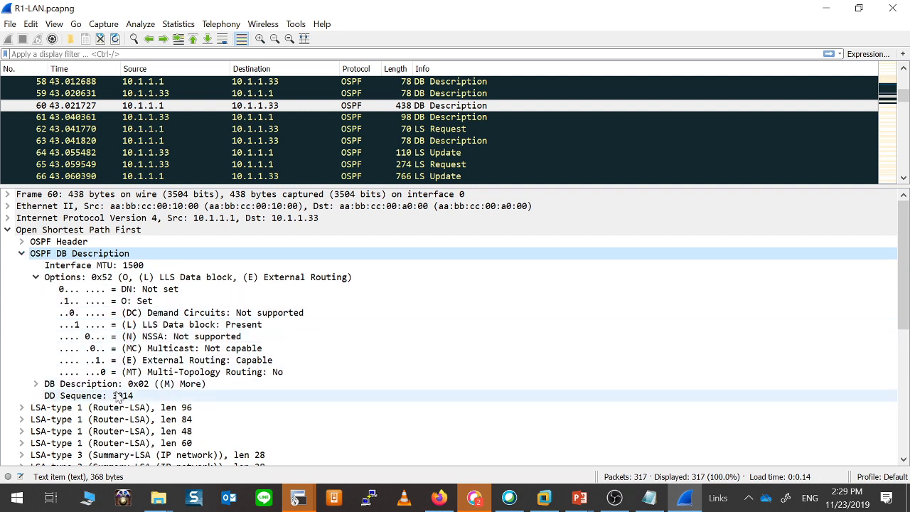
# Compare the DD Sequence of packets 58 and 60, also highlighting packet 60's first two Router-LSA entries.
pyautogui.click(79, 86)
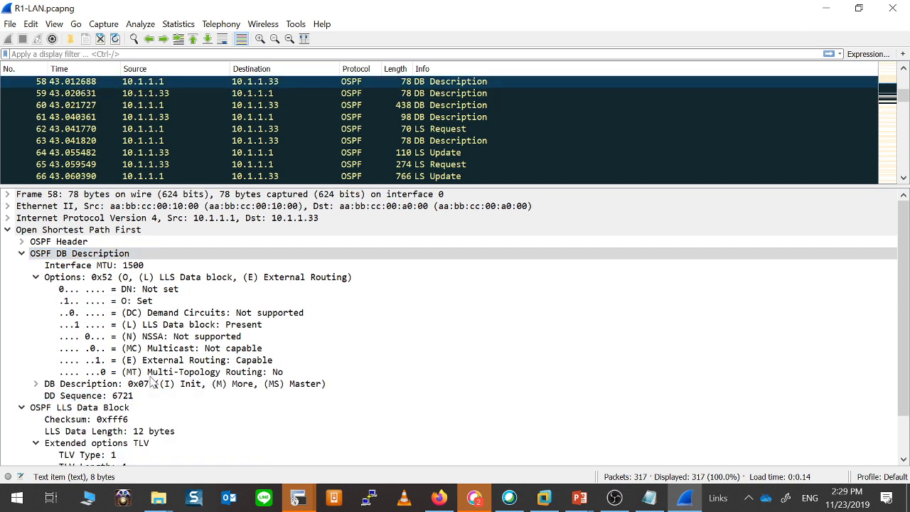
pyautogui.click(128, 397)
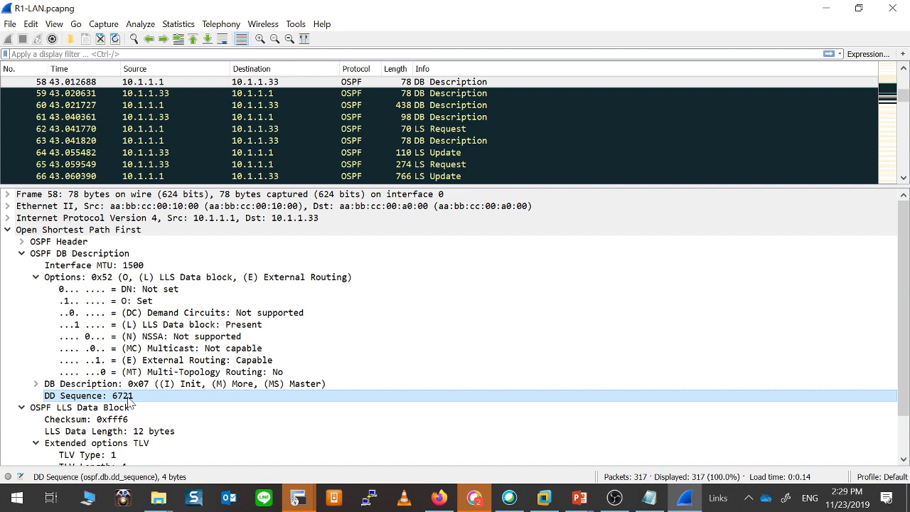
pyautogui.click(138, 105)
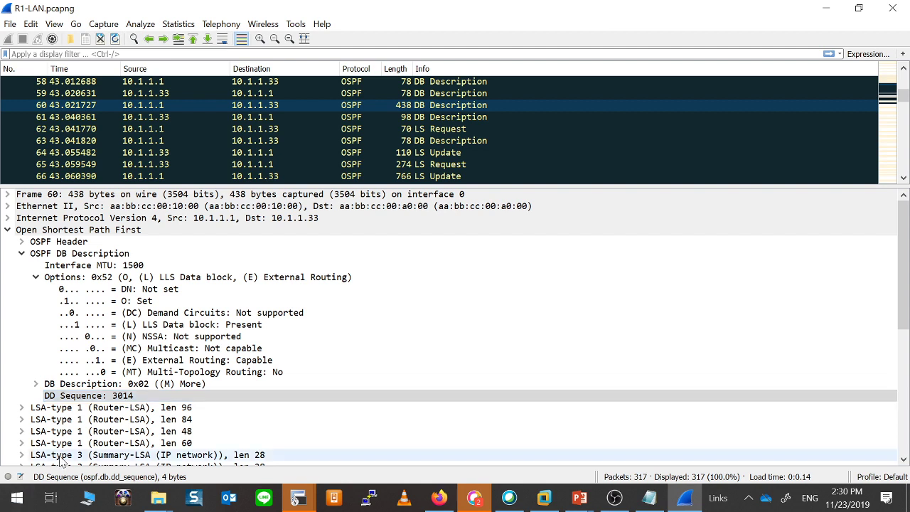
pyautogui.click(90, 417)
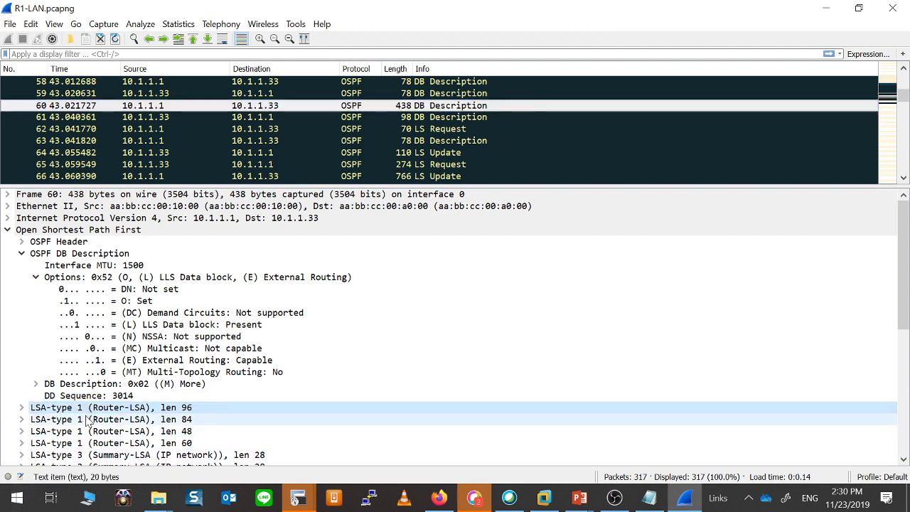
pyautogui.click(114, 256)
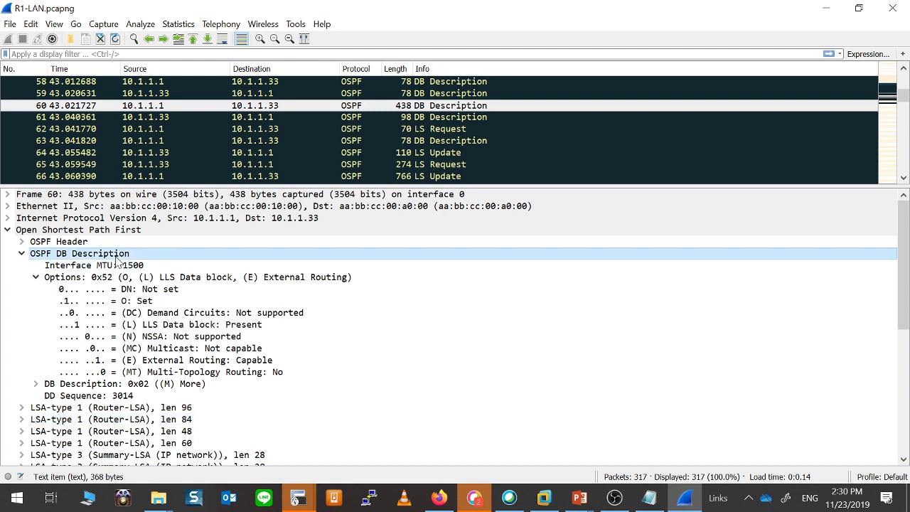
pyautogui.click(89, 409)
pyautogui.click(89, 422)
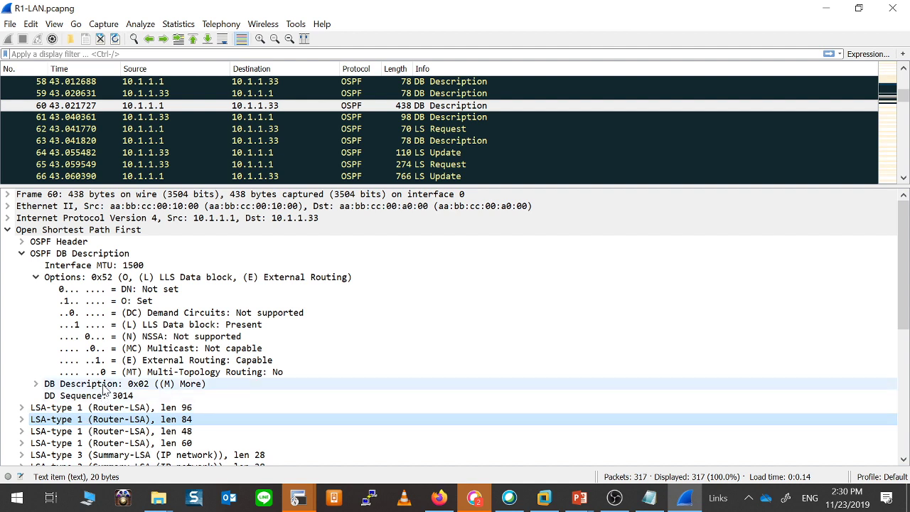
pyautogui.click(141, 396)
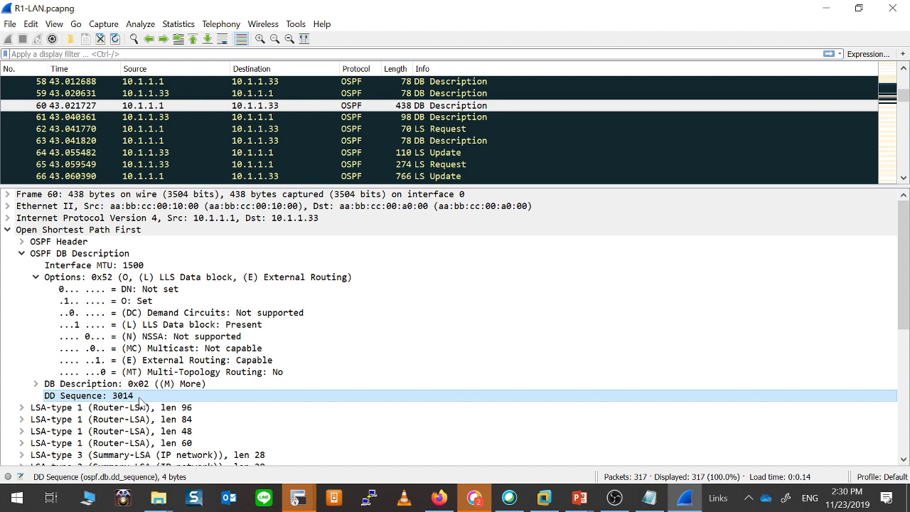
# Expand packet 60's first Router-LSA (len 96) and highlight its Length, Link State ID and Advertising Router, with OSPF DB Description collapsed.
pyautogui.click(22, 254)
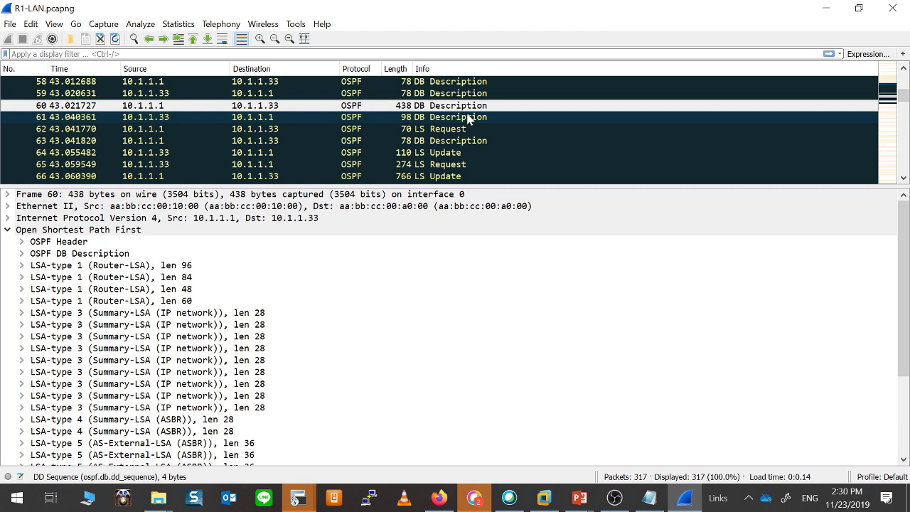
pyautogui.click(21, 266)
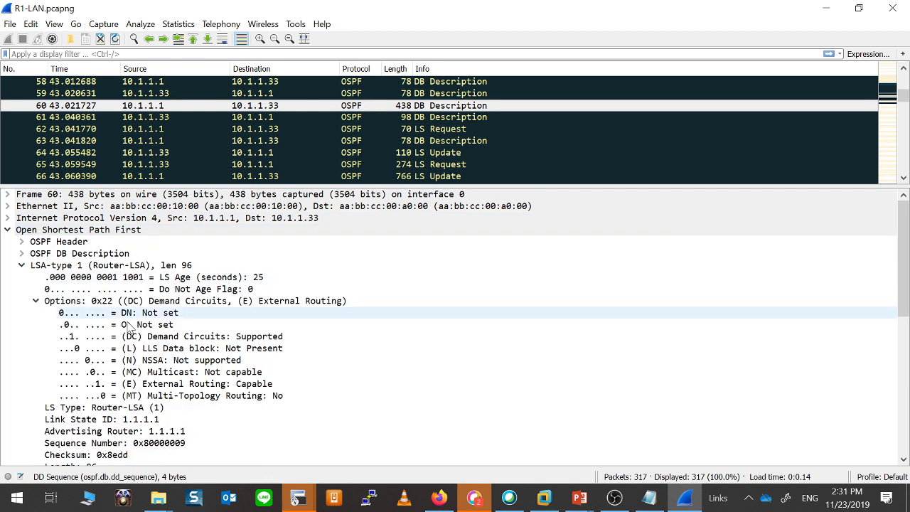
pyautogui.scroll(-1, 185, 398)
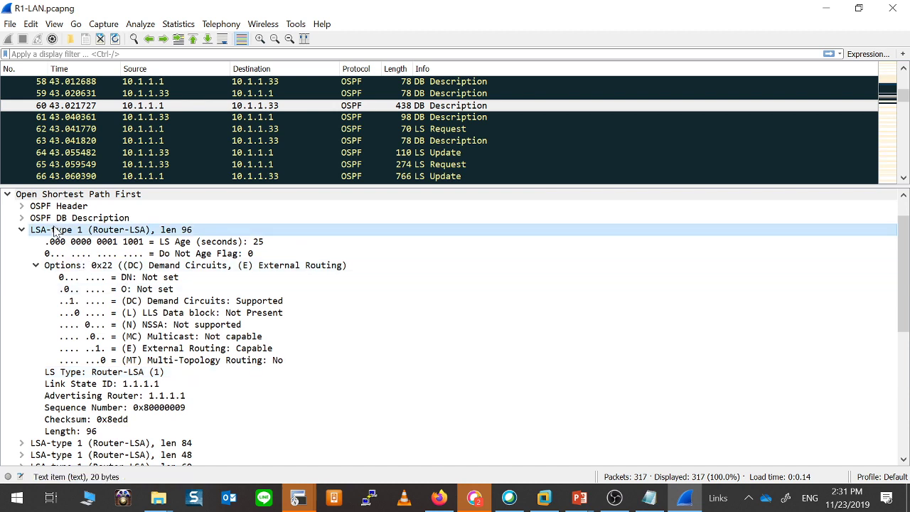
pyautogui.click(75, 432)
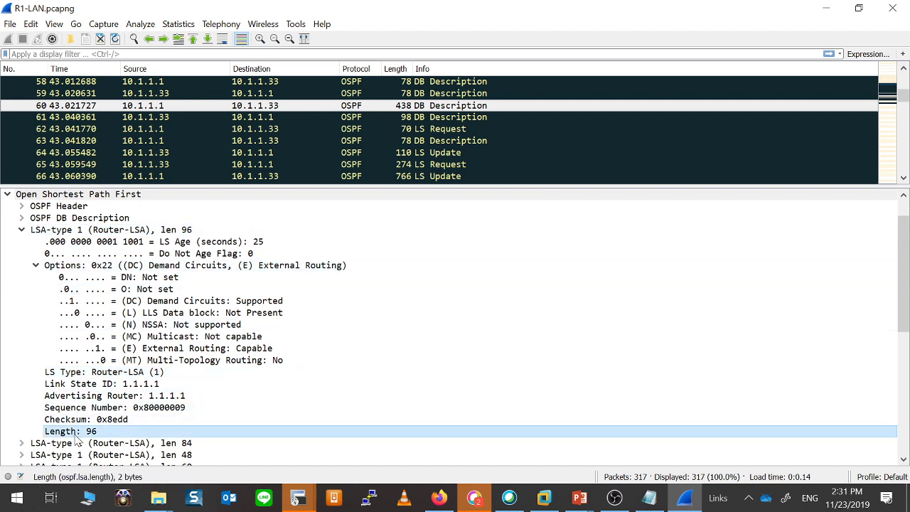
pyautogui.click(114, 230)
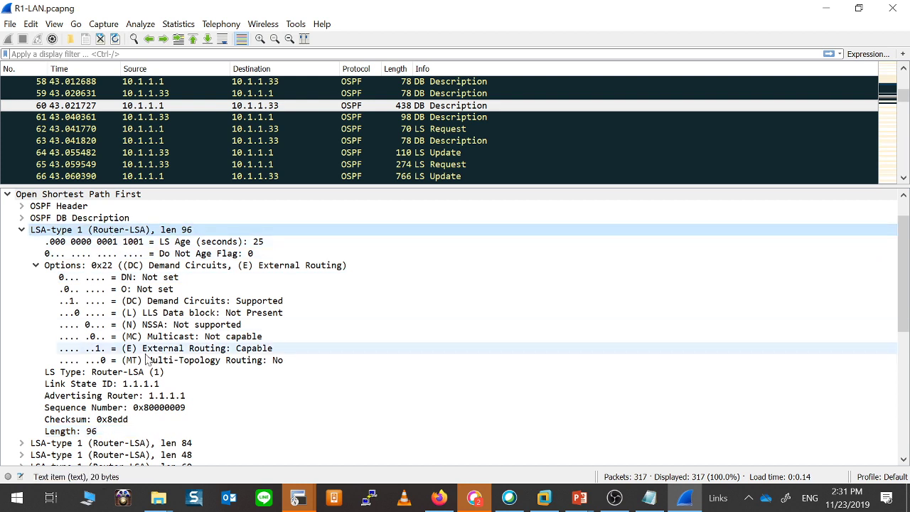
pyautogui.click(142, 384)
pyautogui.click(145, 396)
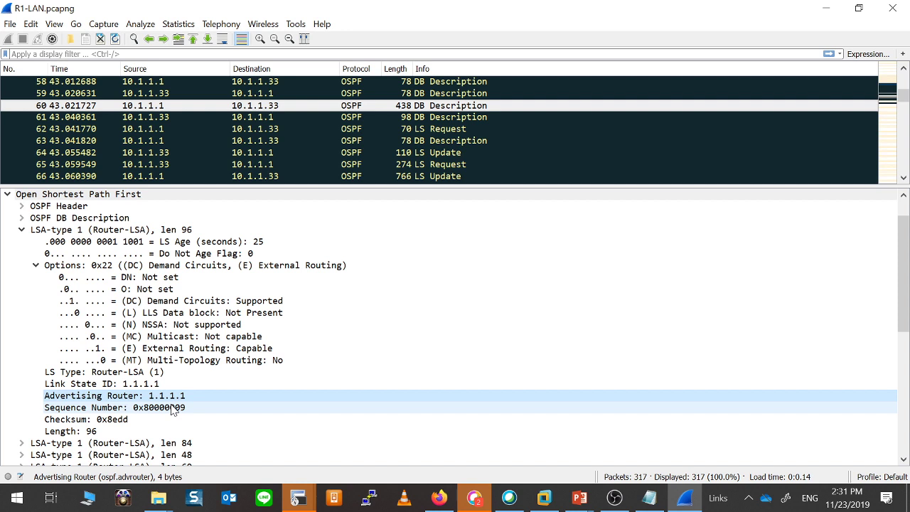
# Expand packet 60's len 84 Router-LSA in place of the len 96 one, and switch to the EVE topology in Firefox.
pyautogui.click(21, 231)
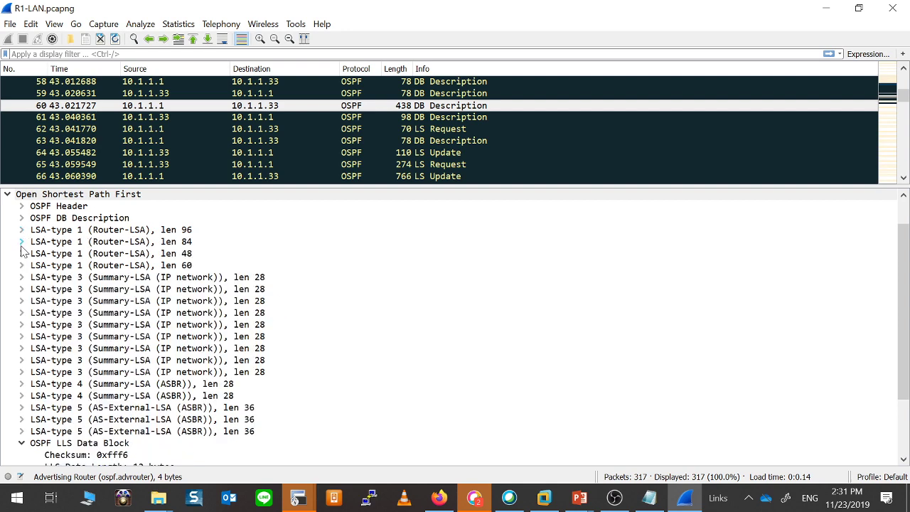
pyautogui.click(21, 242)
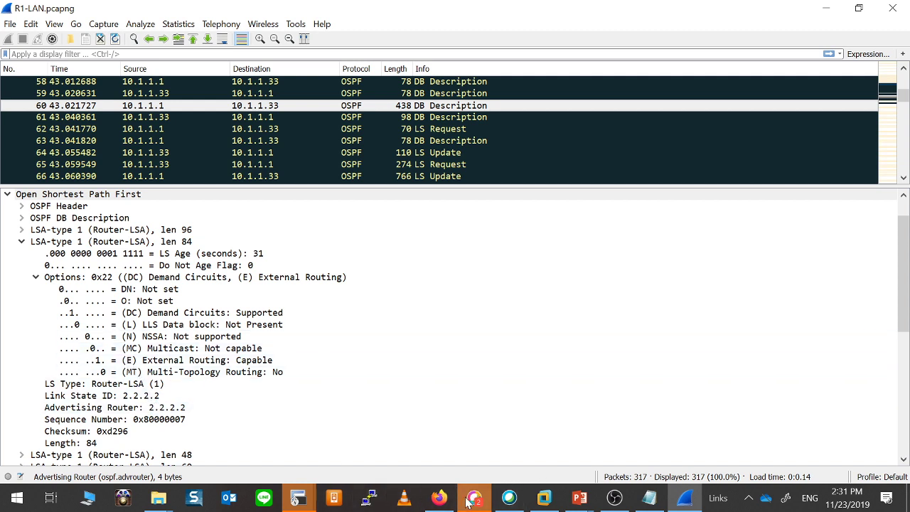
pyautogui.click(438, 500)
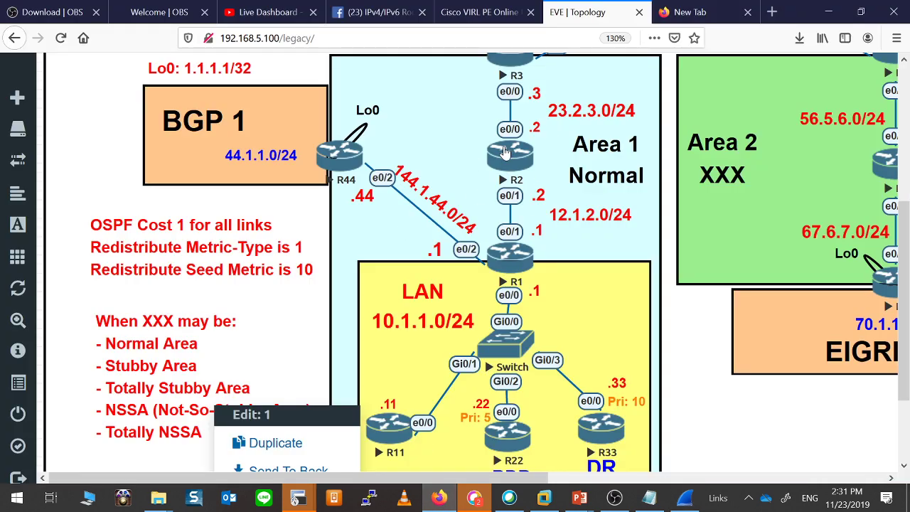
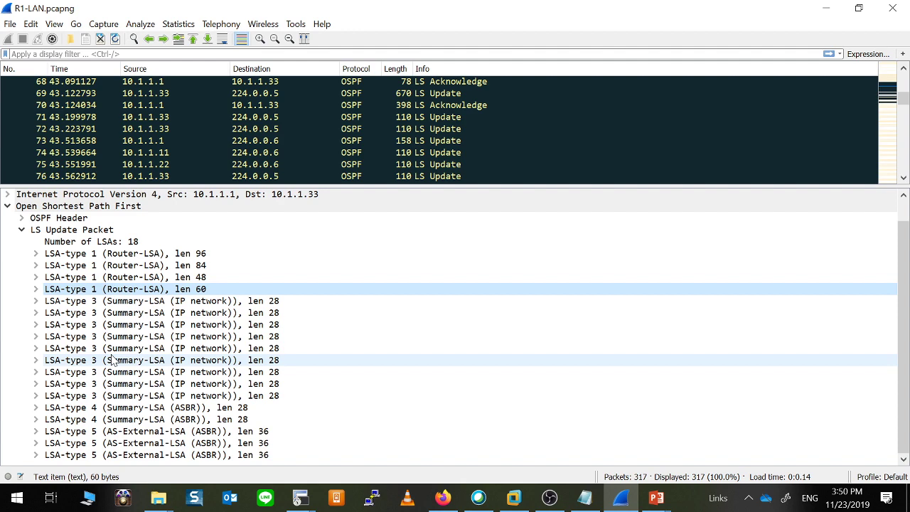
# Examine the LSA list of LS Update packet 69, followed by the single Router-LSA of packet 71.
pyautogui.scroll(1, 112, 361)
pyautogui.scroll(-1, 111, 360)
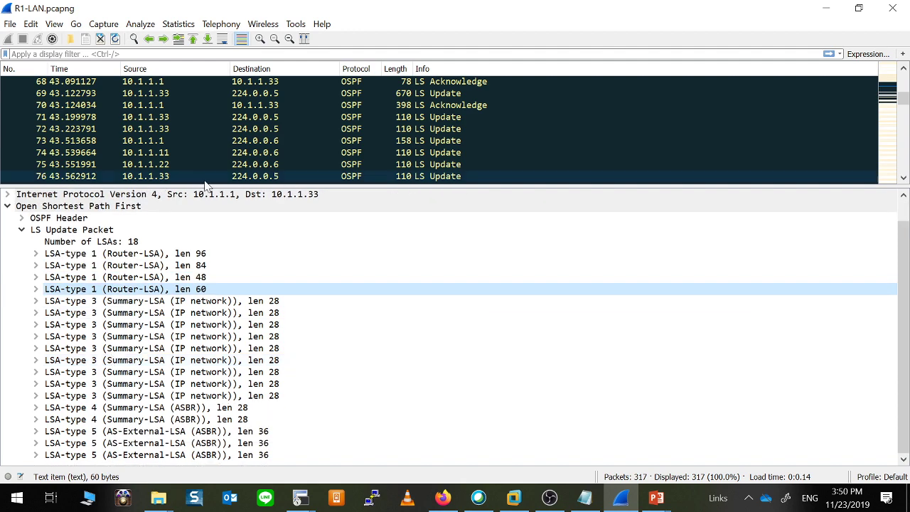
pyautogui.scroll(3, 178, 156)
pyautogui.scroll(-2, 180, 164)
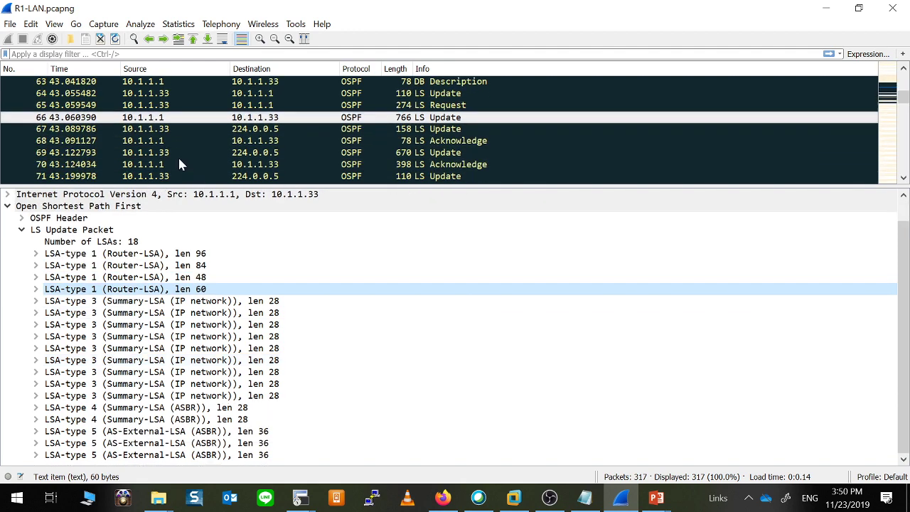
pyautogui.click(283, 153)
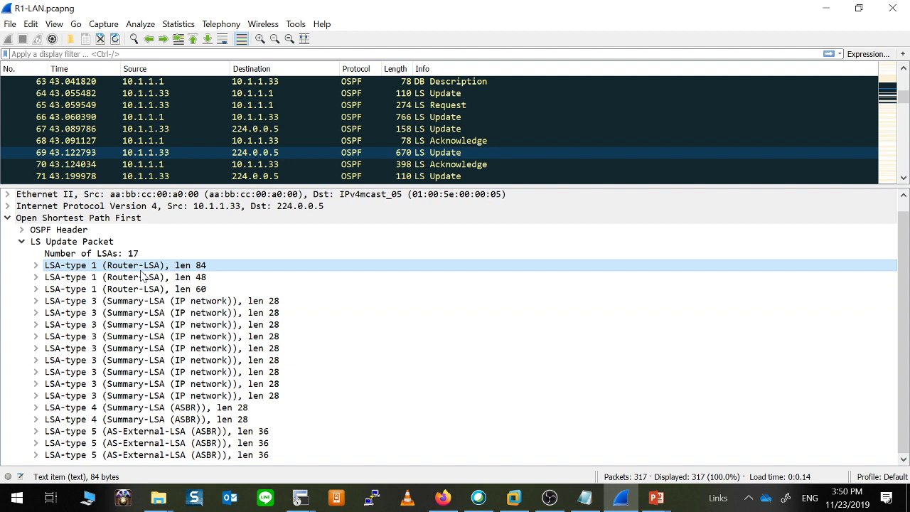
pyautogui.click(394, 176)
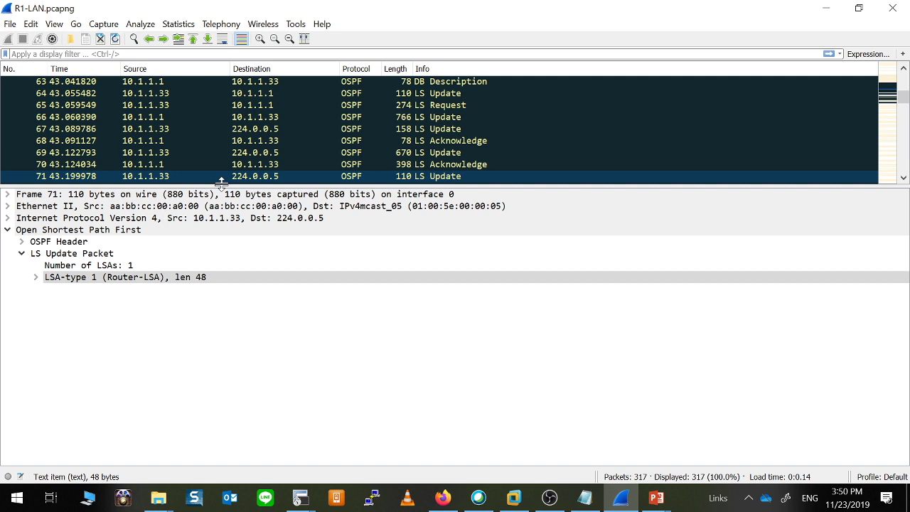
# Compare LS Acknowledge packet 68 with the LSA list of packet 69 and the LS Update in packet 71.
pyautogui.click(164, 141)
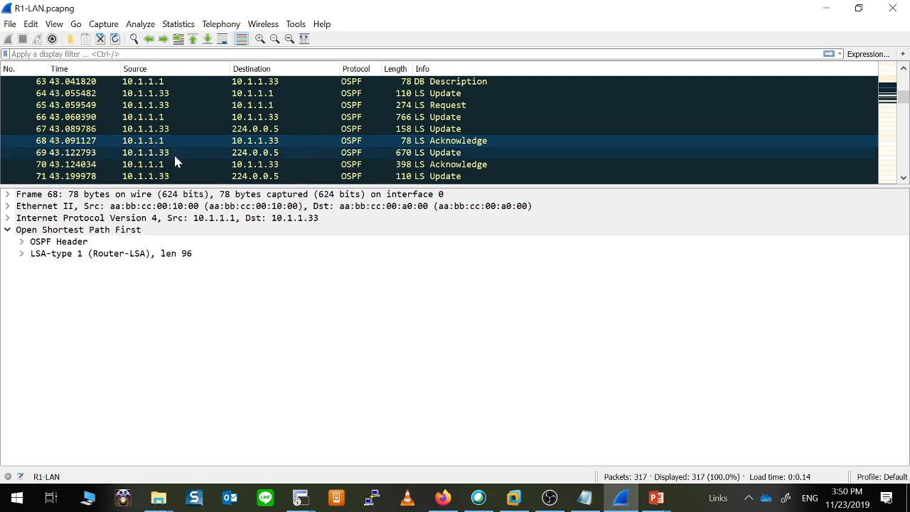
pyautogui.click(174, 152)
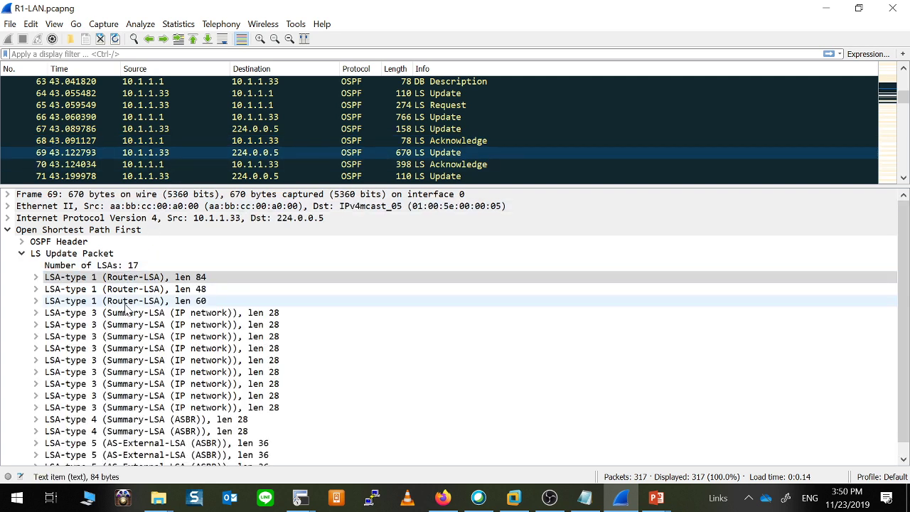
pyautogui.scroll(-1, 132, 357)
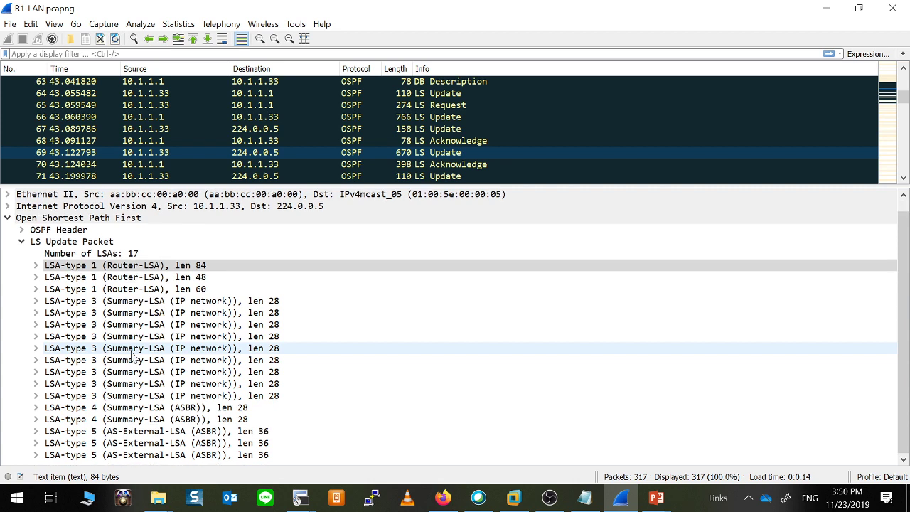
pyautogui.click(435, 178)
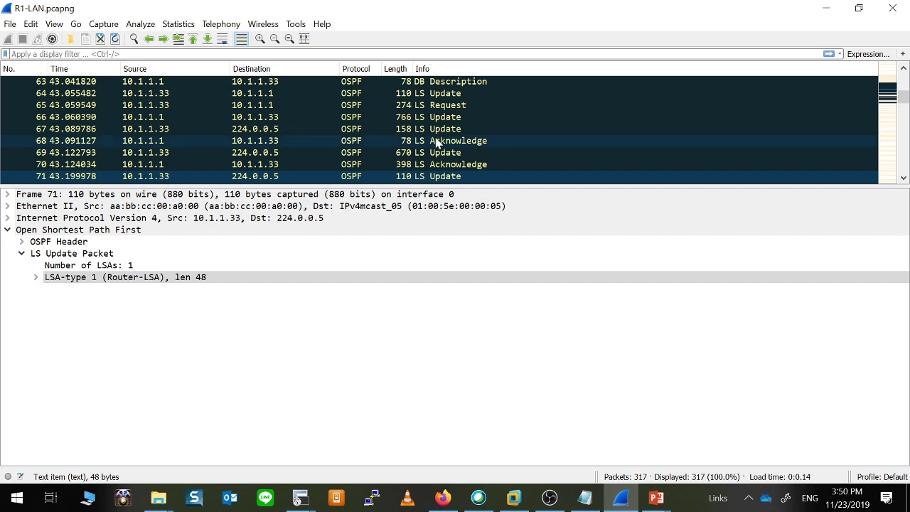
# Step through LS Update packets 72 to 77, checking which LSAs each one carries.
pyautogui.scroll(-1, 438, 143)
pyautogui.scroll(-1, 436, 142)
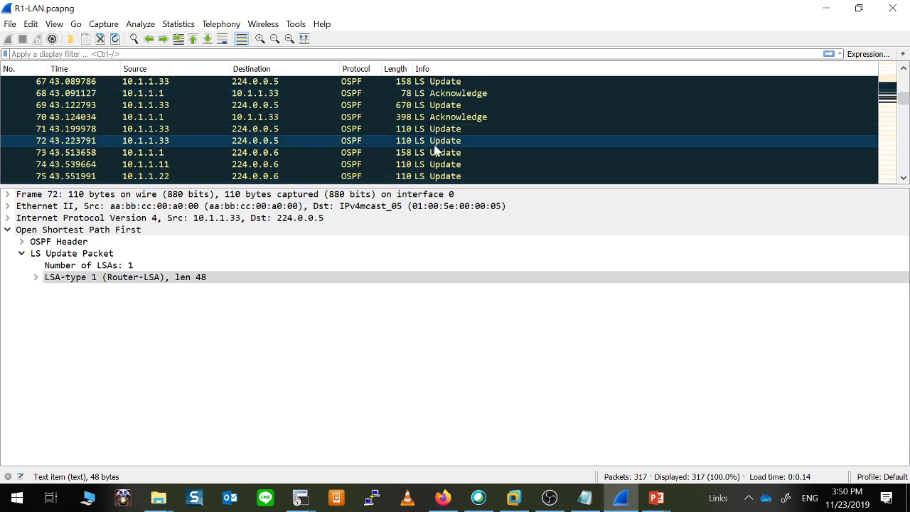
pyautogui.click(435, 154)
pyautogui.click(435, 166)
pyautogui.scroll(-1, 435, 170)
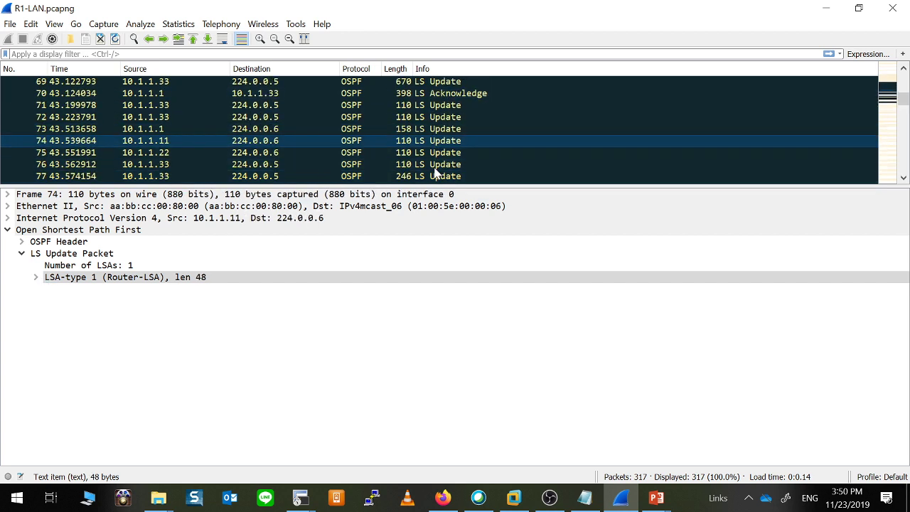
pyautogui.click(450, 155)
pyautogui.click(451, 164)
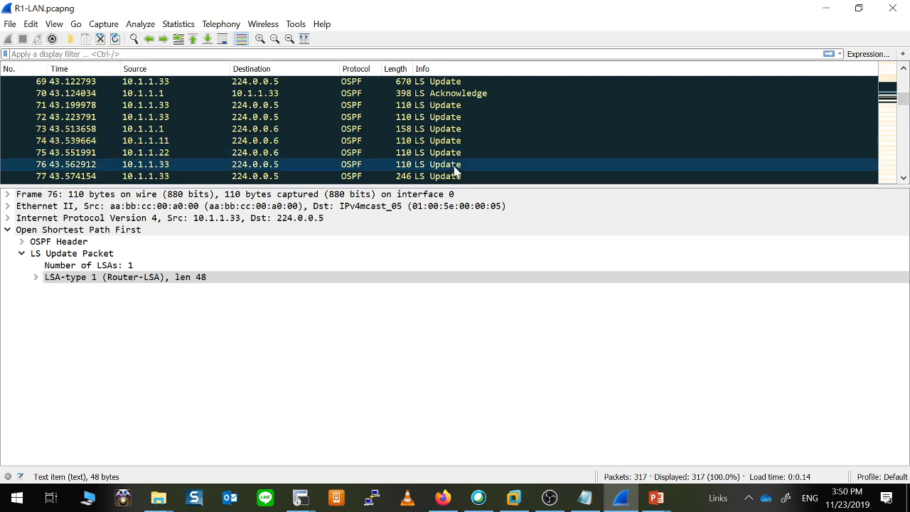
pyautogui.click(453, 176)
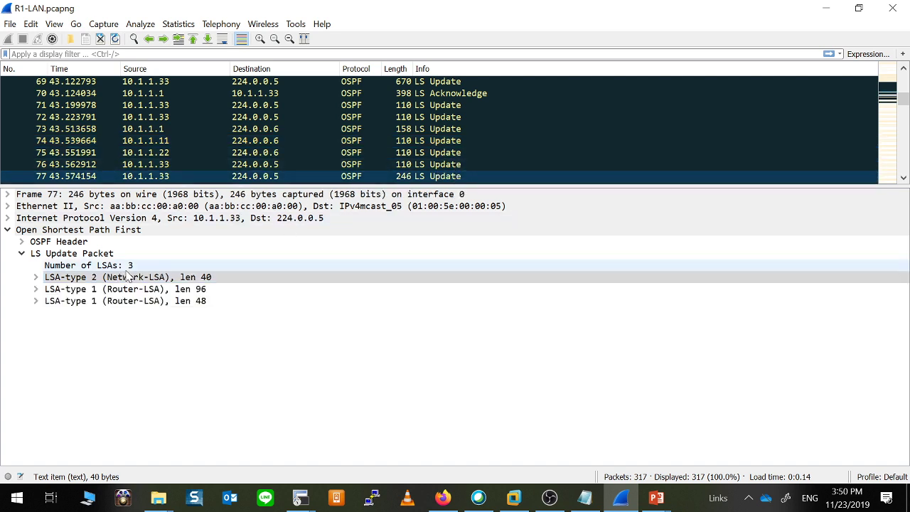
# Expand packet 77's Network-LSA (len 40) and check the DR in the EVE topology in Firefox before returning to Wireshark.
pyautogui.click(87, 277)
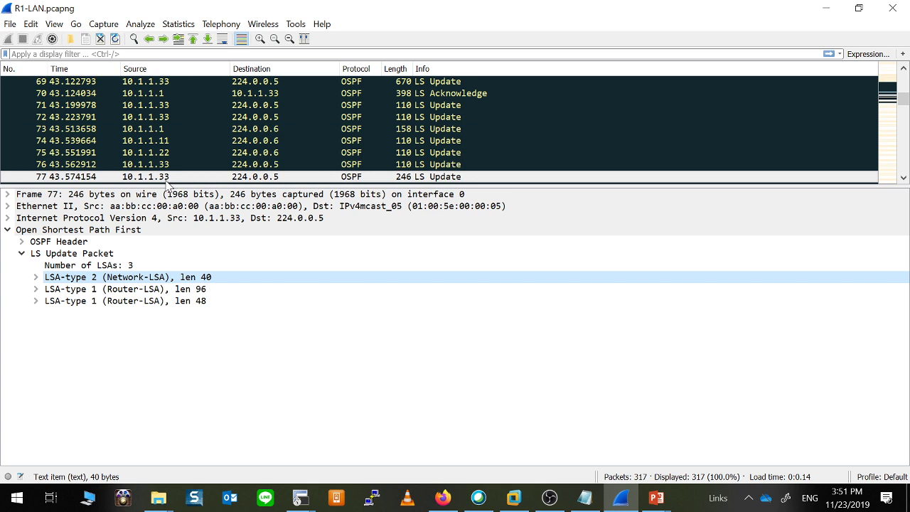
pyautogui.click(36, 277)
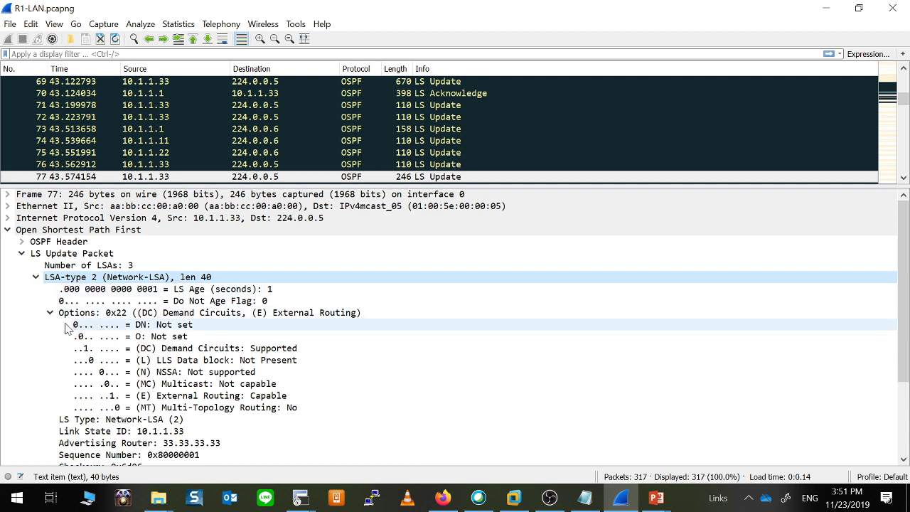
pyautogui.doubleClick(140, 277)
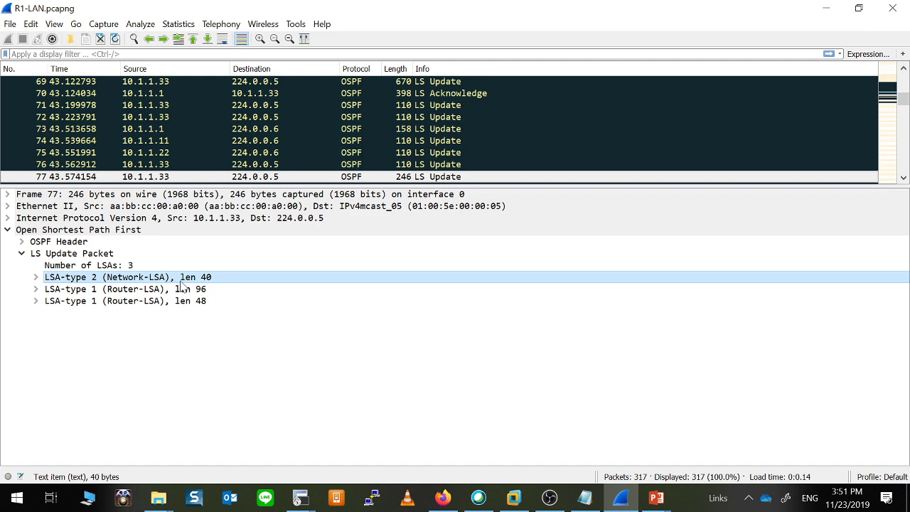
pyautogui.click(35, 277)
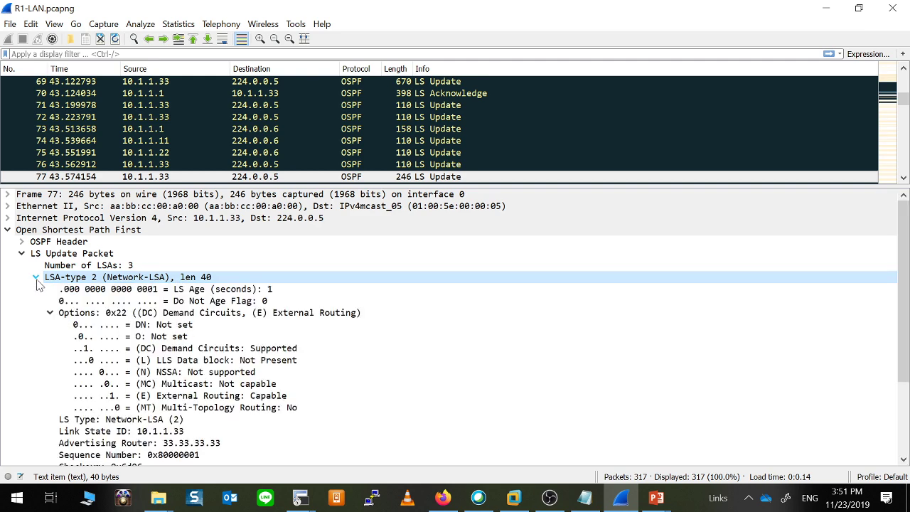
pyautogui.click(441, 495)
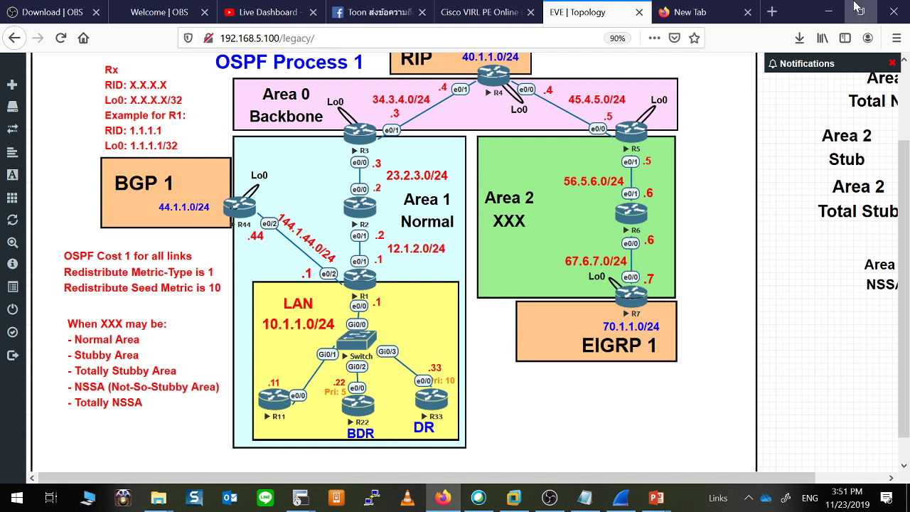
pyautogui.hotkey('alt', 'Tab')
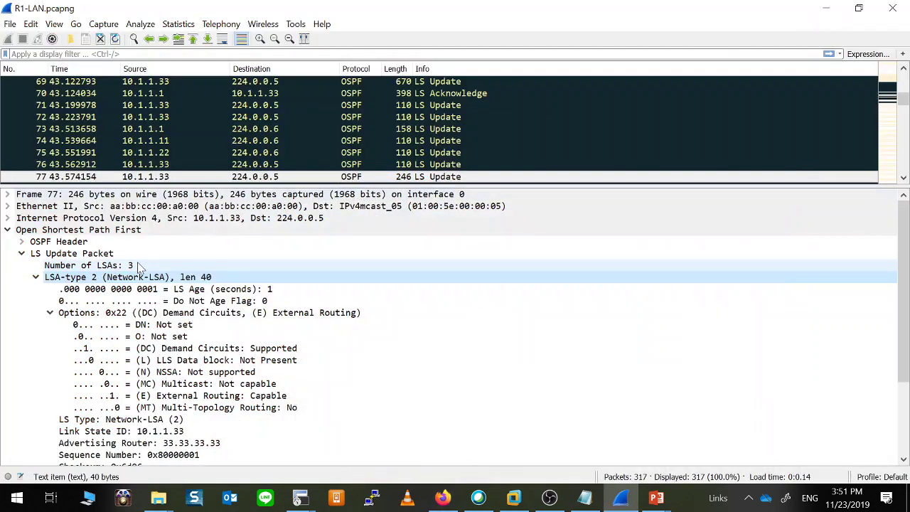
# Collapse the Network-LSA's Options bits and highlight its Advertising Router, Sequence Number and the LSA entry itself.
pyautogui.click(36, 276)
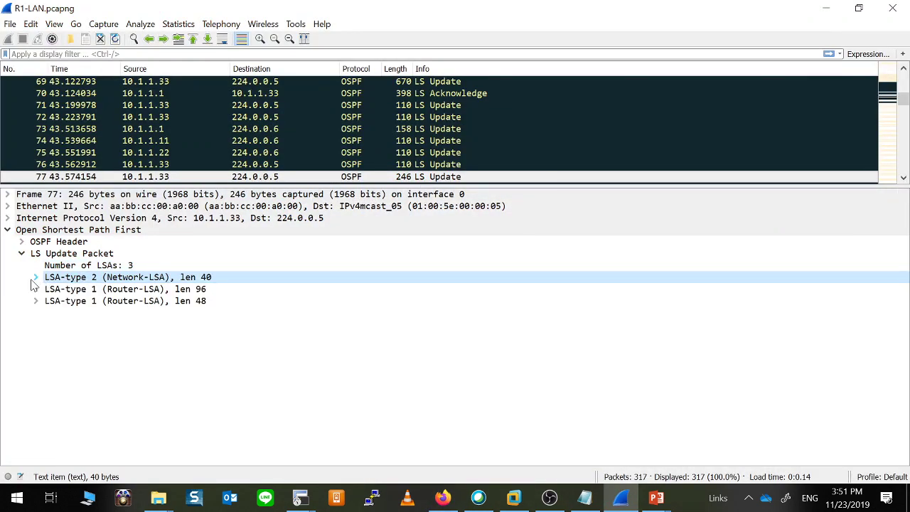
pyautogui.click(36, 277)
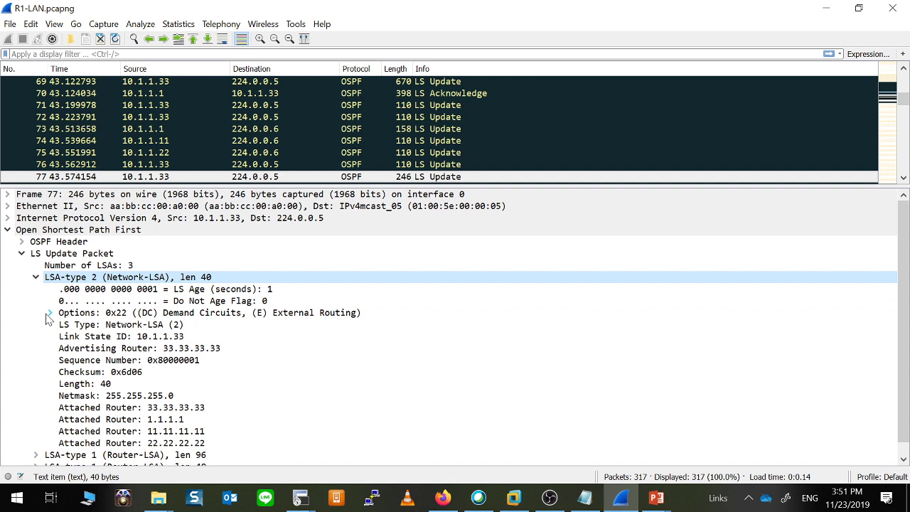
pyautogui.scroll(-1, 99, 349)
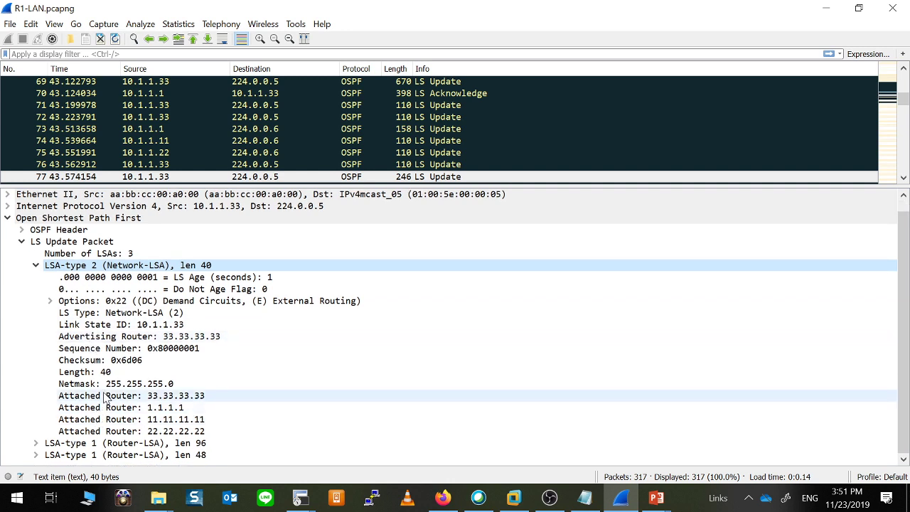
pyautogui.click(150, 337)
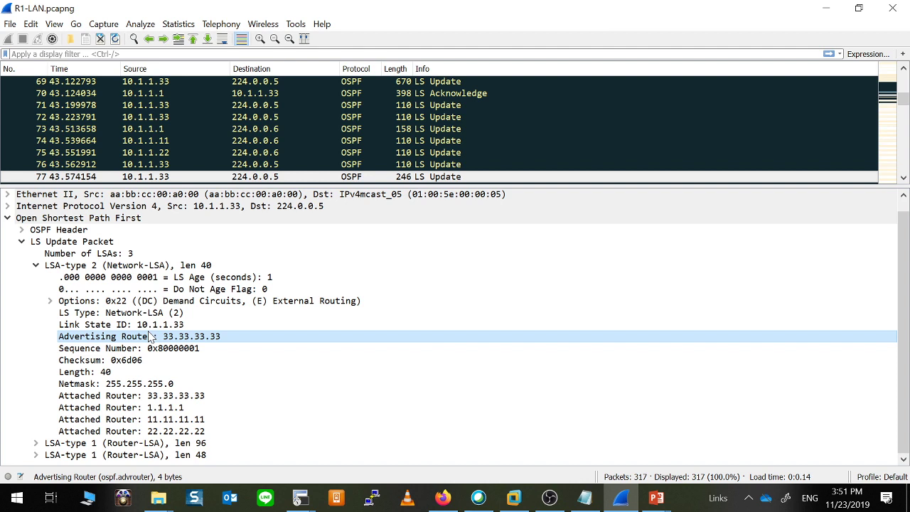
pyautogui.click(113, 348)
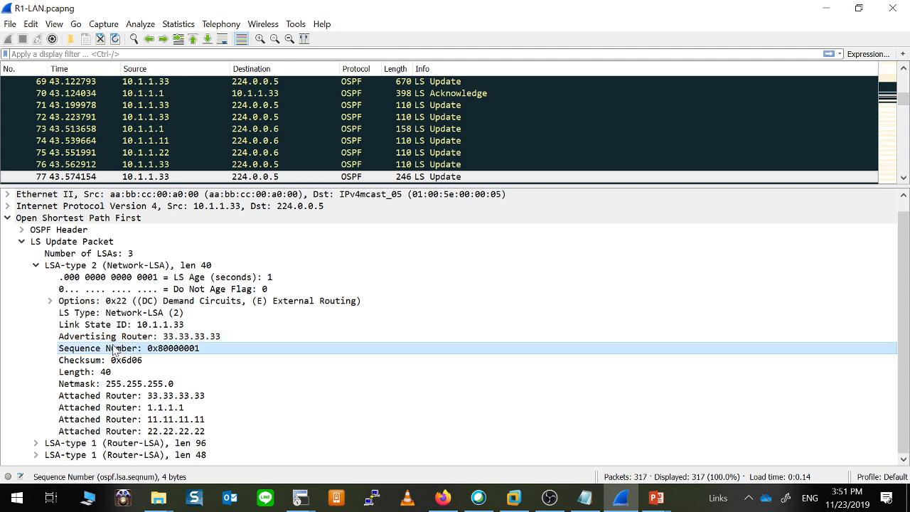
pyautogui.click(86, 337)
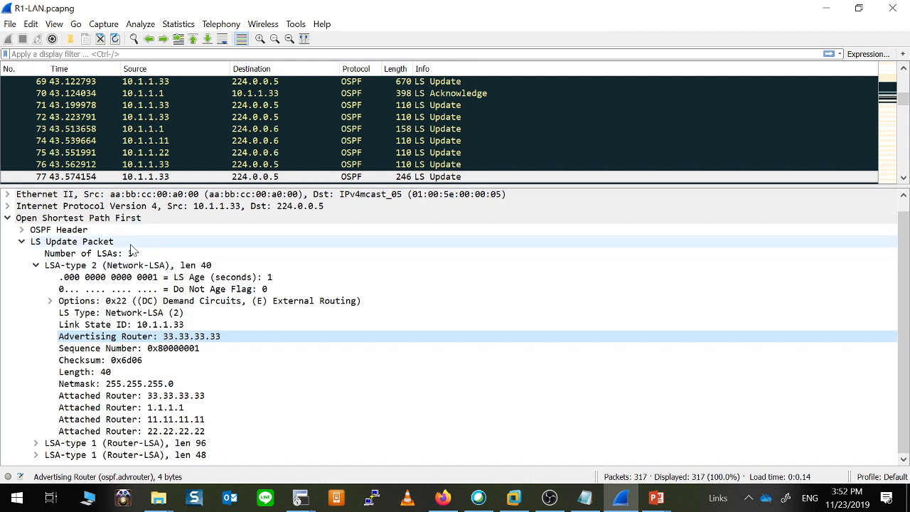
pyautogui.click(80, 266)
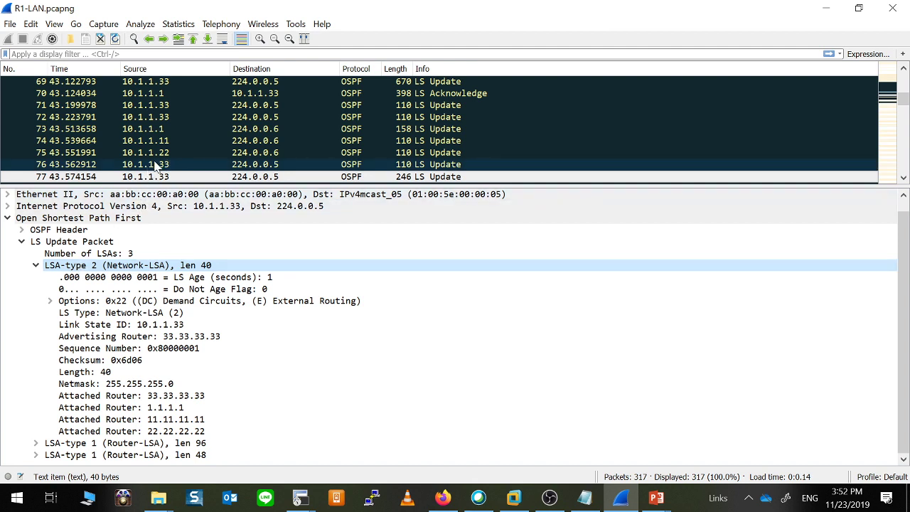
# Switch to the running PowerPoint slide show of the OSPF domain and bring up a blank white screen with the pen active.
pyautogui.moveTo(546, 502)
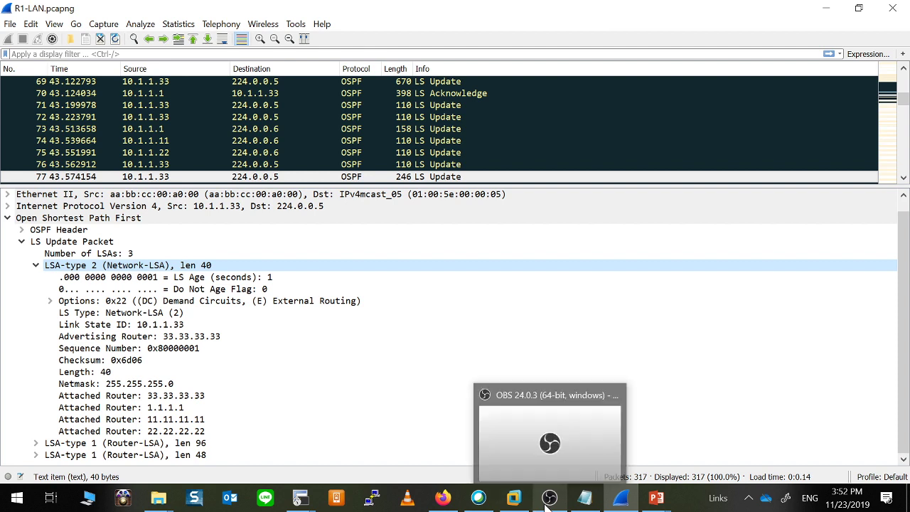
pyautogui.click(656, 498)
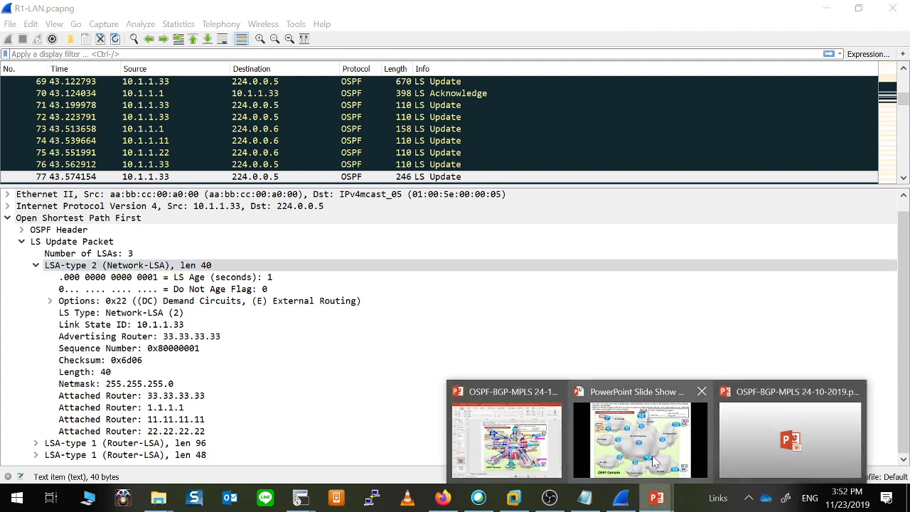
pyautogui.click(575, 414)
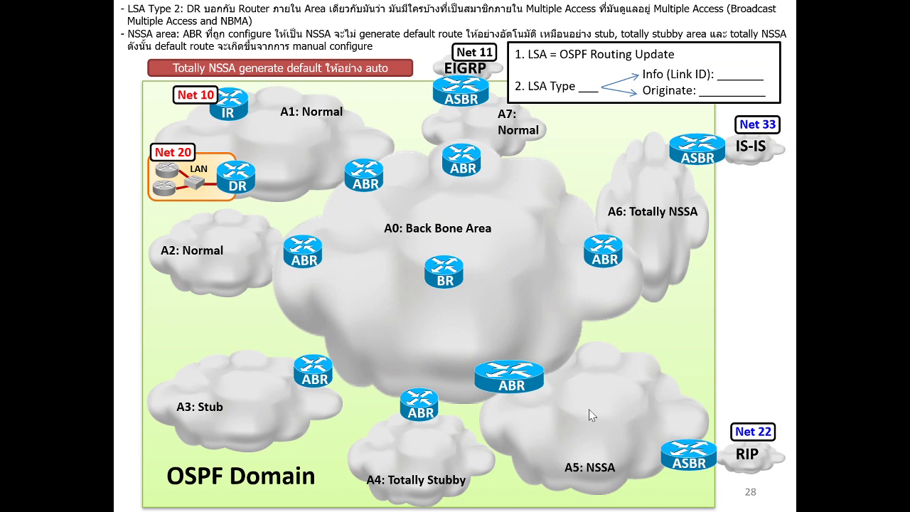
pyautogui.hotkey('ctrl', 'p')
pyautogui.press('w')
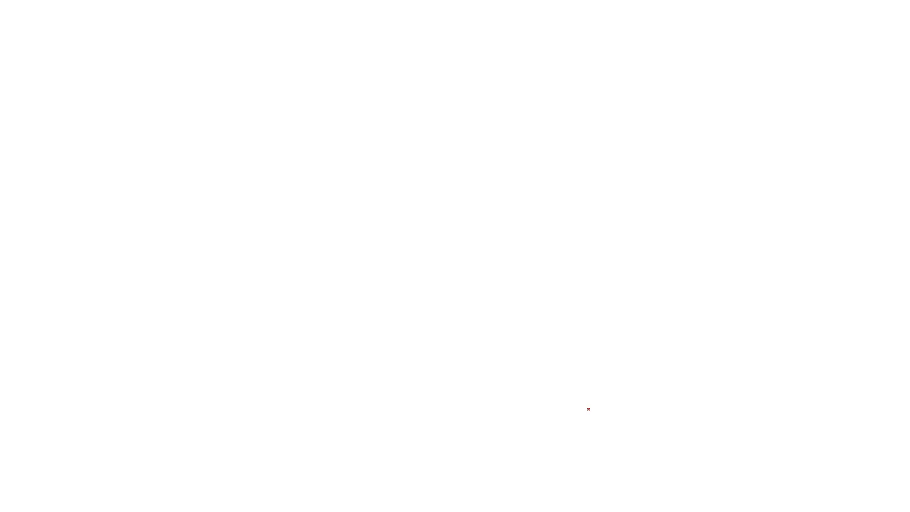
pyautogui.press('w')
pyautogui.press('Right')
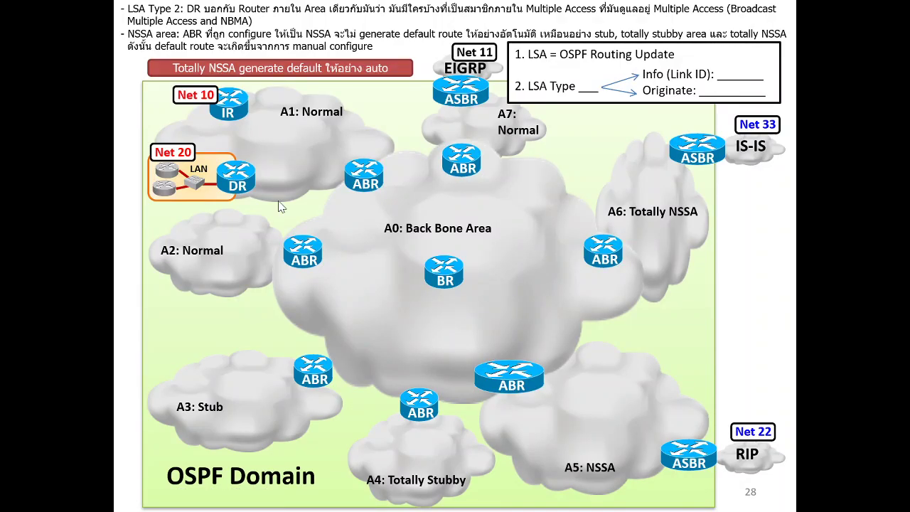
pyautogui.press('w')
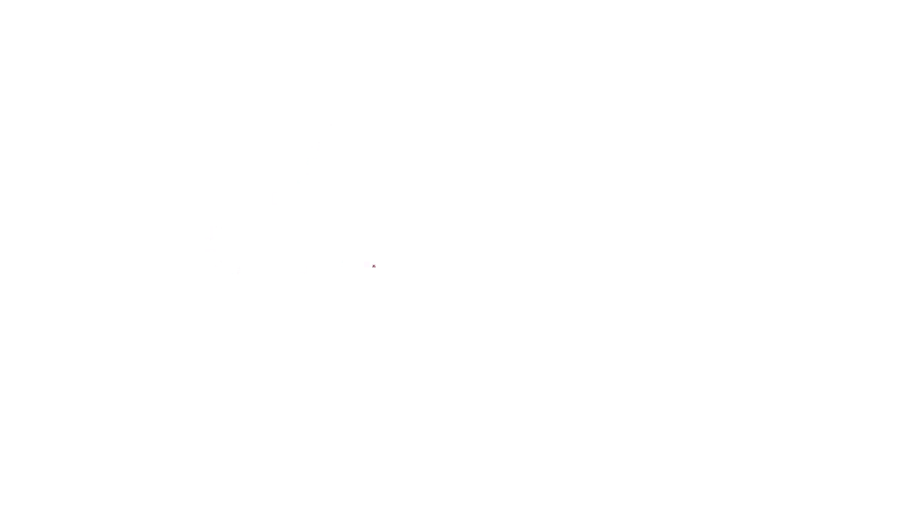
pyautogui.press('w')
# Draw three routers in a row joined by links, labelling them R1, R2 and R3.
pyautogui.moveTo(122, 177)
pyautogui.mouseDown()
pyautogui.moveTo(114, 182)
pyautogui.moveTo(203, 185)
pyautogui.moveTo(158, 212)
pyautogui.mouseUp()
pyautogui.moveTo(165, 159); pyautogui.dragTo(200, 158)
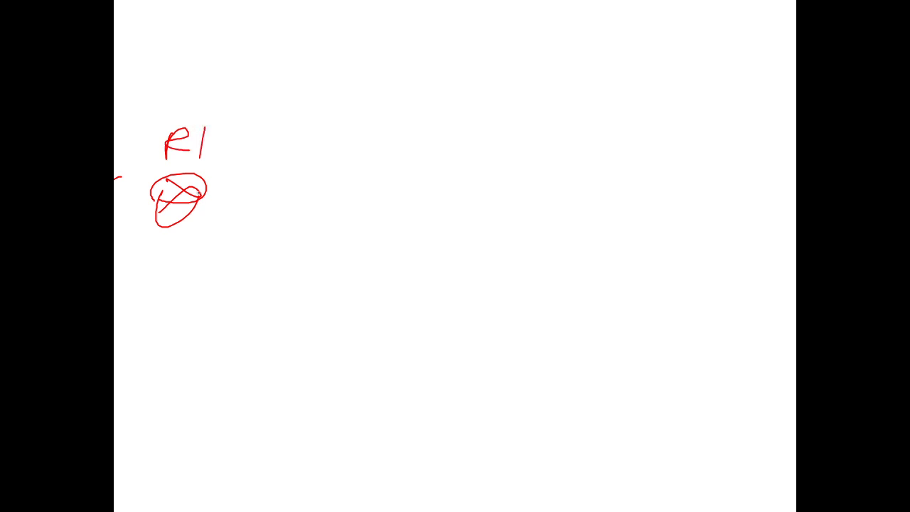
pyautogui.moveTo(200, 203); pyautogui.dragTo(384, 204)
pyautogui.moveTo(388, 180)
pyautogui.mouseDown()
pyautogui.moveTo(420, 177)
pyautogui.moveTo(427, 199)
pyautogui.moveTo(377, 207)
pyautogui.mouseUp()
pyautogui.moveTo(400, 127)
pyautogui.mouseDown()
pyautogui.moveTo(393, 152)
pyautogui.moveTo(425, 151)
pyautogui.mouseUp()
pyautogui.moveTo(432, 124)
pyautogui.mouseDown()
pyautogui.moveTo(435, 150)
pyautogui.moveTo(459, 147)
pyautogui.mouseUp()
pyautogui.moveTo(425, 197)
pyautogui.mouseDown()
pyautogui.moveTo(650, 193)
pyautogui.moveTo(665, 178)
pyautogui.mouseUp()
pyautogui.moveTo(665, 178); pyautogui.dragTo(648, 208)
pyautogui.moveTo(662, 120); pyautogui.dragTo(655, 160)
pyautogui.moveTo(660, 129); pyautogui.dragTo(695, 158)
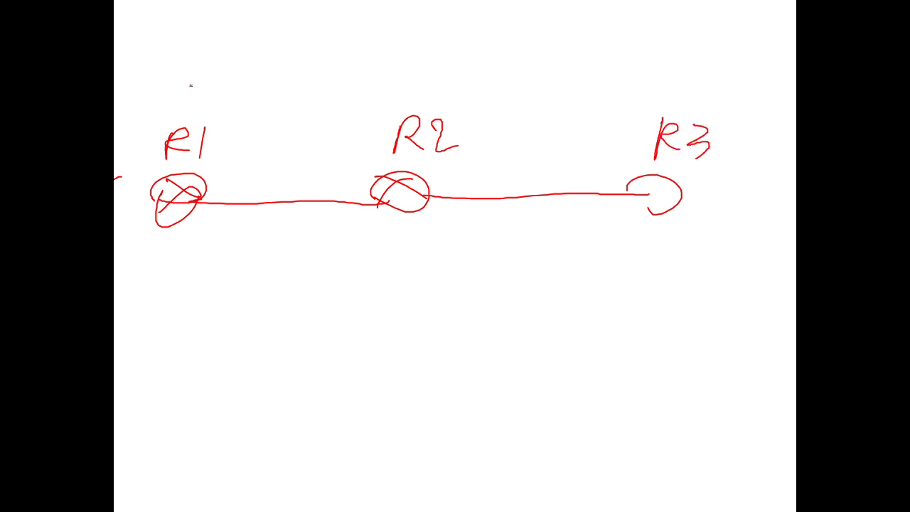
# Write a D above R1 and draw a labelled, circled network attached to R1's outer side.
pyautogui.moveTo(182, 69); pyautogui.dragTo(186, 96)
pyautogui.moveTo(156, 192)
pyautogui.mouseDown()
pyautogui.moveTo(128, 151)
pyautogui.moveTo(160, 210)
pyautogui.mouseUp()
pyautogui.moveTo(118, 179)
pyautogui.mouseDown()
pyautogui.moveTo(131, 202)
pyautogui.moveTo(165, 171)
pyautogui.mouseUp()
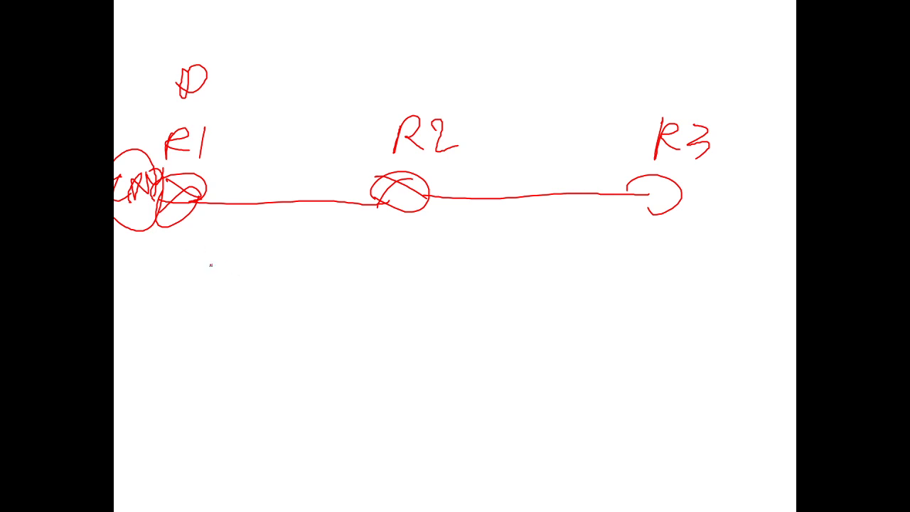
# Draw a packet box below R1 containing ADV R1 and OSP, and label the R1–R2 link ends 10.1 and 10.2.
pyautogui.moveTo(169, 255)
pyautogui.mouseDown()
pyautogui.moveTo(229, 253)
pyautogui.moveTo(159, 326)
pyautogui.moveTo(162, 265)
pyautogui.mouseUp()
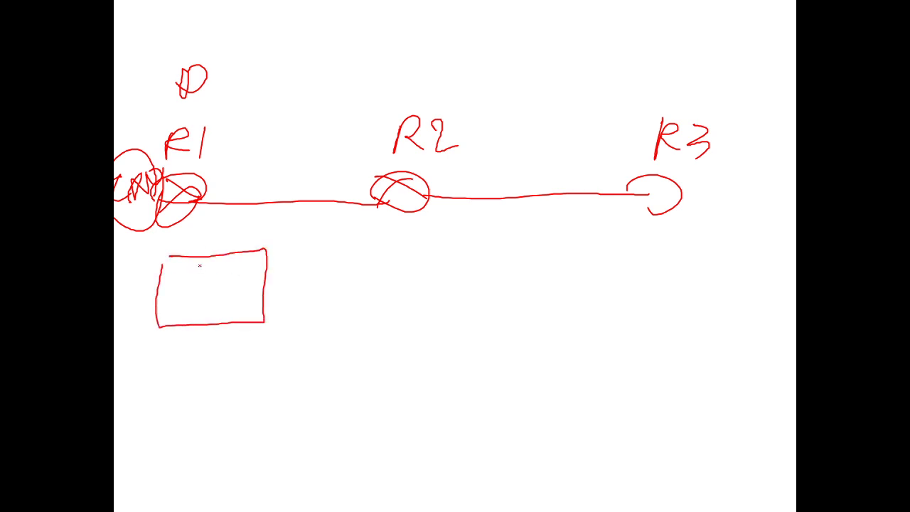
pyautogui.moveTo(233, 262); pyautogui.dragTo(241, 295)
pyautogui.moveTo(168, 283)
pyautogui.mouseDown()
pyautogui.moveTo(188, 271)
pyautogui.moveTo(192, 280)
pyautogui.moveTo(206, 260)
pyautogui.moveTo(177, 304)
pyautogui.mouseUp()
pyautogui.moveTo(170, 296); pyautogui.dragTo(114, 296)
pyautogui.moveTo(197, 285); pyautogui.dragTo(197, 311)
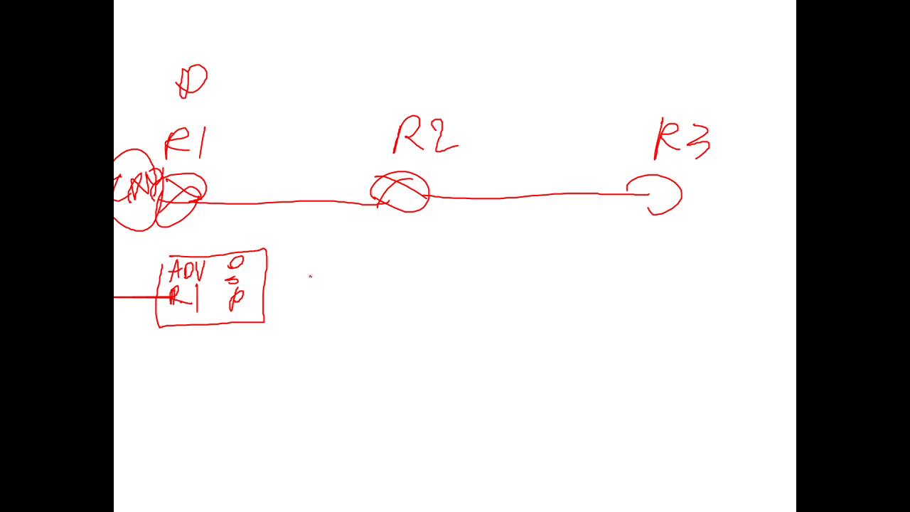
pyautogui.moveTo(220, 180)
pyautogui.mouseDown()
pyautogui.moveTo(356, 171)
pyautogui.moveTo(364, 189)
pyautogui.mouseUp()
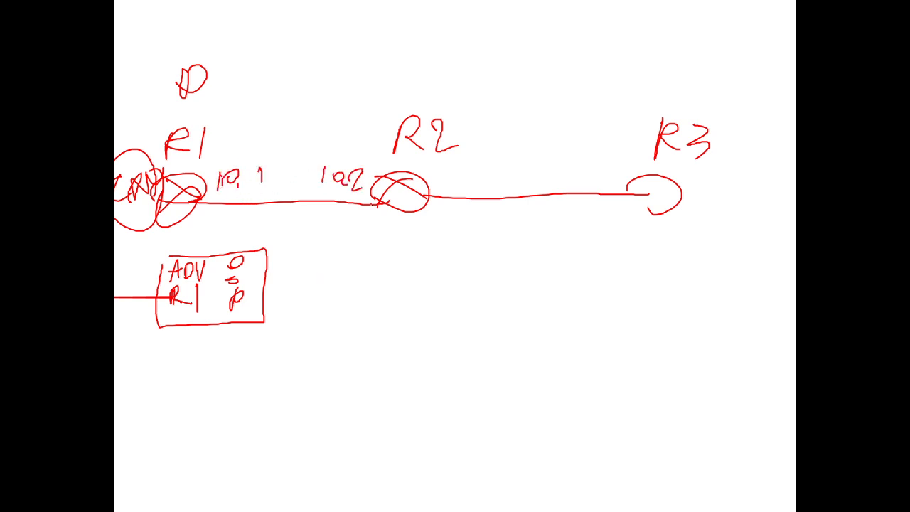
# Add an IP header section to the packet with S 10.1 and D = X, marking off ADV R1 and pointing an arrow towards R2.
pyautogui.moveTo(261, 262)
pyautogui.mouseDown()
pyautogui.moveTo(323, 233)
pyautogui.moveTo(250, 331)
pyautogui.mouseUp()
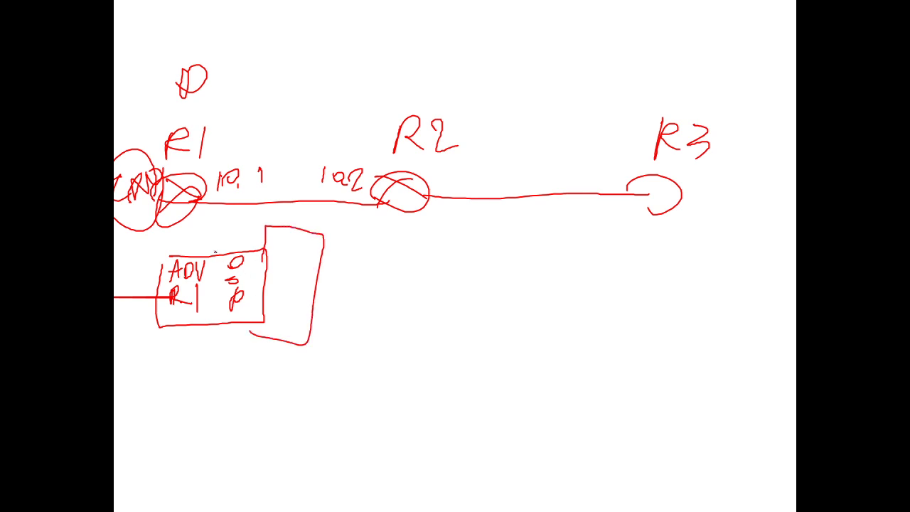
pyautogui.moveTo(217, 250)
pyautogui.mouseDown()
pyautogui.moveTo(217, 318)
pyautogui.moveTo(164, 334)
pyautogui.moveTo(190, 313)
pyautogui.mouseUp()
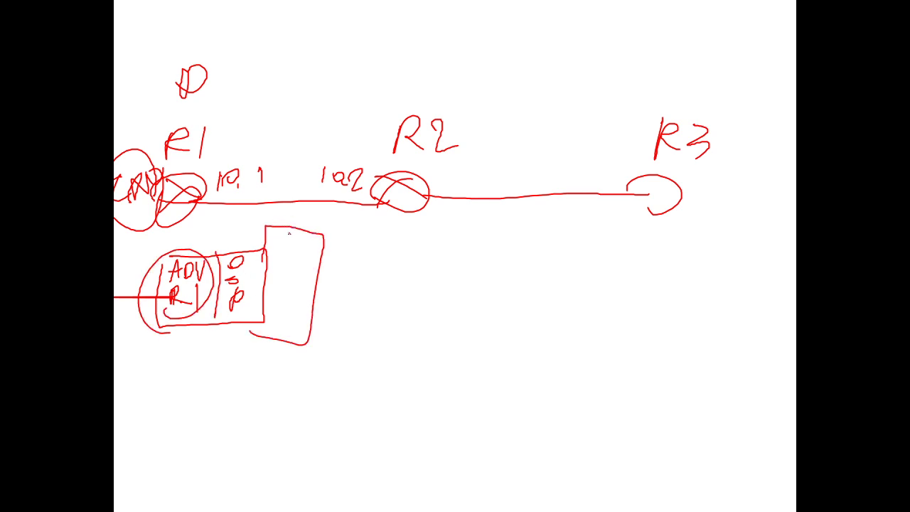
pyautogui.moveTo(289, 209)
pyautogui.mouseDown()
pyautogui.moveTo(287, 236)
pyautogui.moveTo(306, 213)
pyautogui.moveTo(277, 260)
pyautogui.moveTo(296, 263)
pyautogui.mouseUp()
pyautogui.moveTo(267, 200)
pyautogui.mouseDown()
pyautogui.moveTo(233, 204)
pyautogui.moveTo(272, 200)
pyautogui.mouseUp()
pyautogui.moveTo(298, 247); pyautogui.dragTo(300, 257)
pyautogui.moveTo(310, 249)
pyautogui.mouseDown()
pyautogui.moveTo(294, 270)
pyautogui.moveTo(325, 282)
pyautogui.mouseUp()
pyautogui.moveTo(273, 293); pyautogui.dragTo(274, 315)
pyautogui.moveTo(293, 304); pyautogui.dragTo(307, 308)
pyautogui.moveTo(324, 297)
pyautogui.mouseDown()
pyautogui.moveTo(334, 320)
pyautogui.moveTo(321, 327)
pyautogui.mouseUp()
pyautogui.moveTo(319, 249)
pyautogui.mouseDown()
pyautogui.moveTo(389, 222)
pyautogui.moveTo(366, 230)
pyautogui.mouseUp()
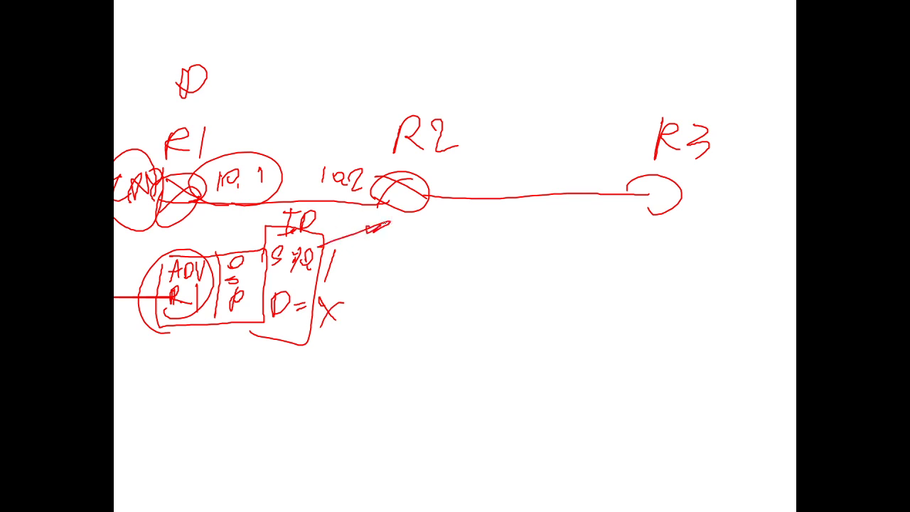
# Circle R2 and the OSPF part of R1's packet, and draw a vertical dividing line down from R2.
pyautogui.moveTo(424, 91)
pyautogui.mouseDown()
pyautogui.moveTo(389, 156)
pyautogui.moveTo(418, 158)
pyautogui.mouseUp()
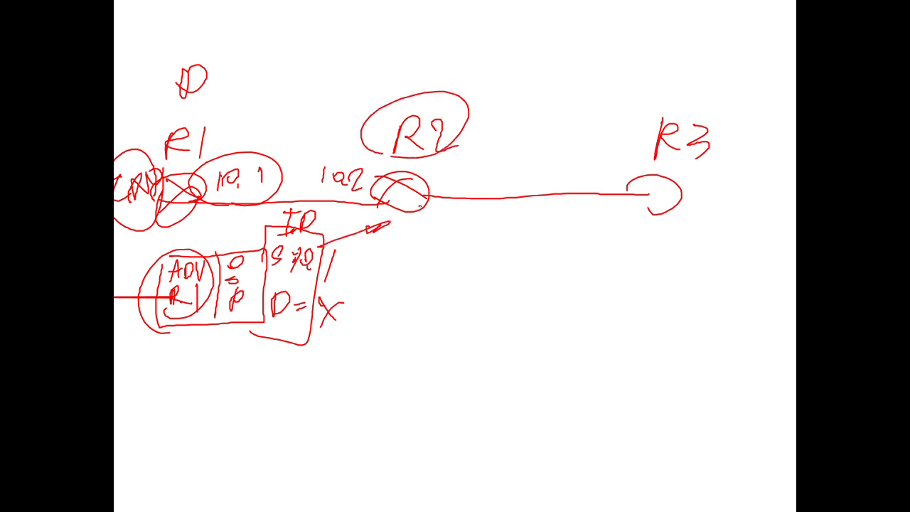
pyautogui.moveTo(427, 193); pyautogui.dragTo(426, 471)
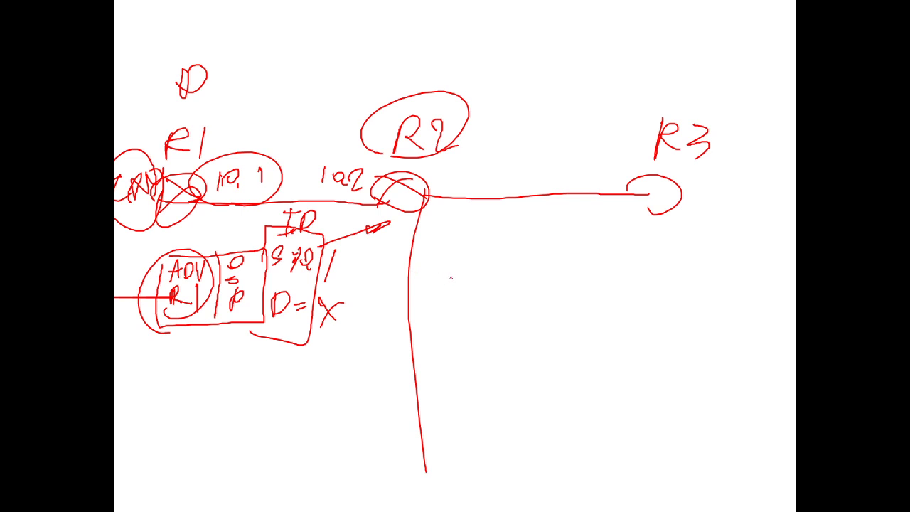
pyautogui.moveTo(185, 328)
pyautogui.mouseDown()
pyautogui.moveTo(170, 256)
pyautogui.moveTo(262, 320)
pyautogui.moveTo(146, 278)
pyautogui.mouseUp()
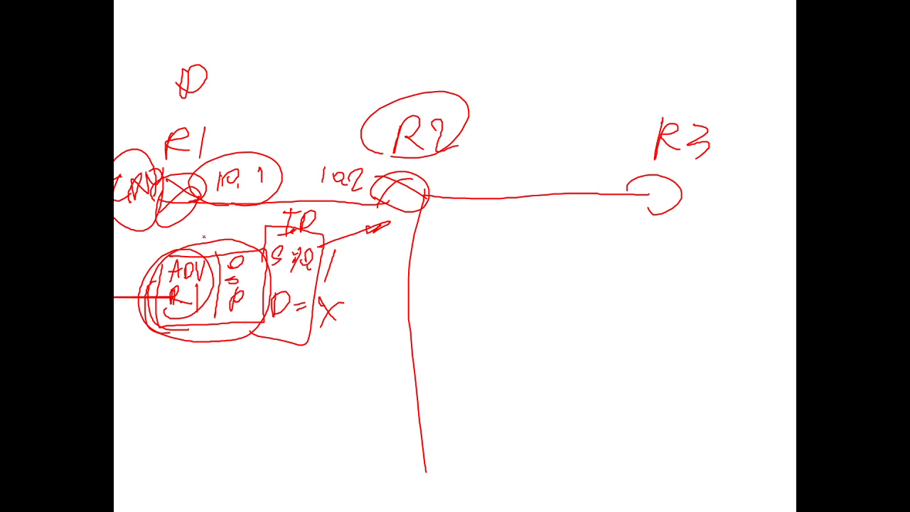
# Draw a curved arrow from R1's packet to a new two-part box between R2 and R3, with OSP in its narrower part.
pyautogui.moveTo(451, 281); pyautogui.dragTo(517, 279)
pyautogui.moveTo(201, 329)
pyautogui.mouseDown()
pyautogui.moveTo(421, 431)
pyautogui.moveTo(485, 399)
pyautogui.mouseUp()
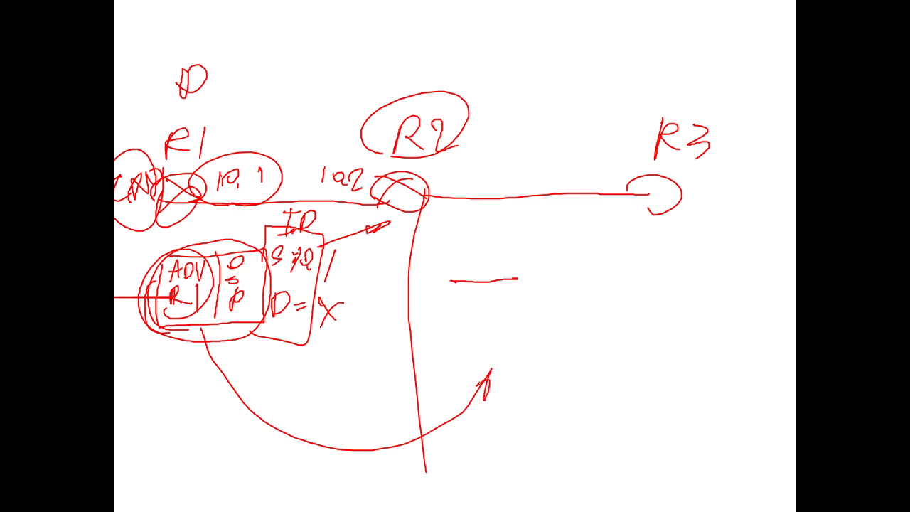
pyautogui.moveTo(452, 282)
pyautogui.mouseDown()
pyautogui.moveTo(500, 362)
pyautogui.moveTo(509, 279)
pyautogui.moveTo(527, 353)
pyautogui.mouseUp()
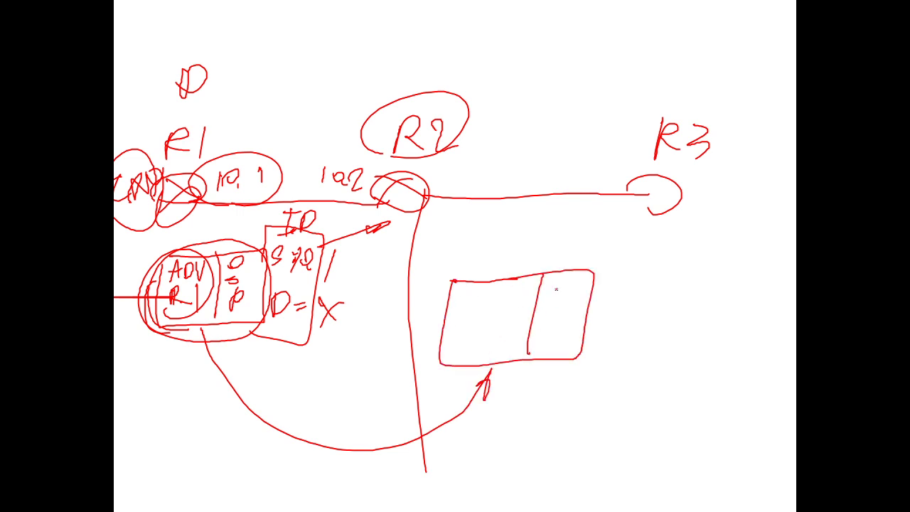
pyautogui.moveTo(560, 274); pyautogui.dragTo(558, 283)
pyautogui.moveTo(558, 298); pyautogui.dragTo(552, 317)
pyautogui.moveTo(554, 319)
pyautogui.mouseDown()
pyautogui.moveTo(551, 337)
pyautogui.moveTo(563, 333)
pyautogui.mouseUp()
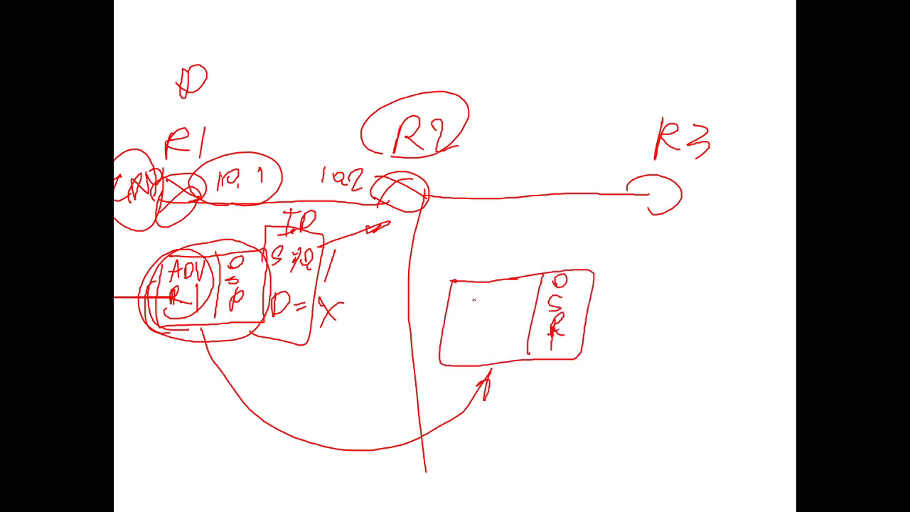
# Write ADV inside the new packet box and label the box LSA2 above it.
pyautogui.moveTo(461, 306)
pyautogui.mouseDown()
pyautogui.moveTo(468, 290)
pyautogui.moveTo(475, 304)
pyautogui.mouseUp()
pyautogui.moveTo(480, 291); pyautogui.dragTo(482, 307)
pyautogui.moveTo(489, 292)
pyautogui.mouseDown()
pyautogui.moveTo(495, 309)
pyautogui.moveTo(500, 292)
pyautogui.mouseUp()
pyautogui.moveTo(500, 244); pyautogui.dragTo(509, 262)
pyautogui.moveTo(522, 249)
pyautogui.mouseDown()
pyautogui.moveTo(513, 264)
pyautogui.moveTo(539, 264)
pyautogui.mouseUp()
pyautogui.moveTo(529, 257); pyautogui.dragTo(536, 258)
pyautogui.moveTo(549, 249); pyautogui.dragTo(565, 260)
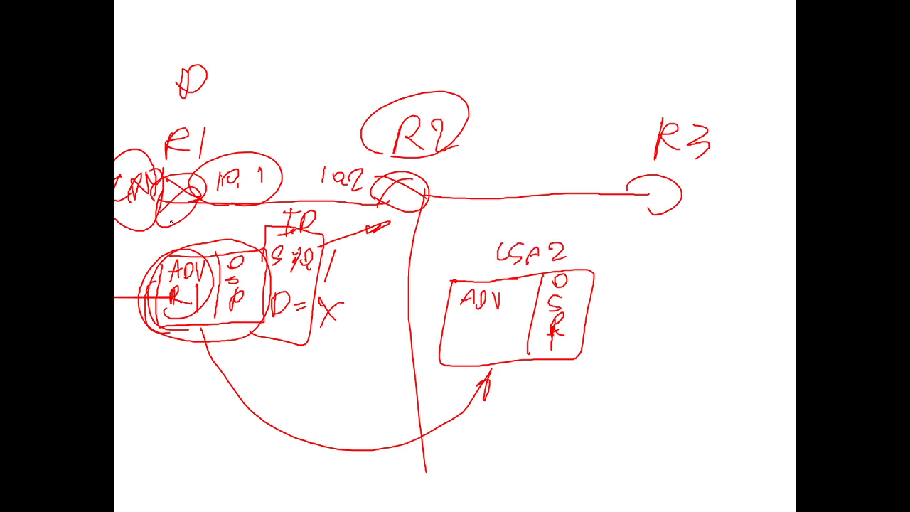
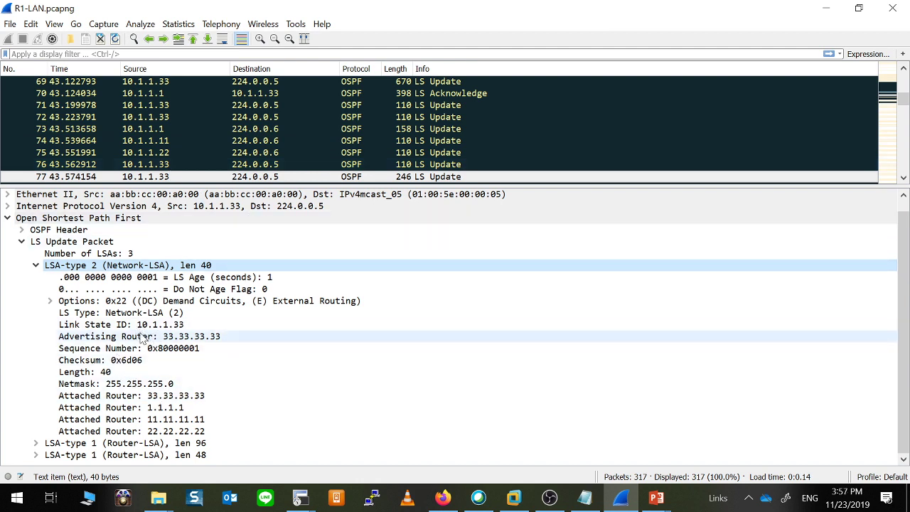
# Examine the Link State ID, Advertising Router, Length, Netmask and Attached Router fields of packet 77's Network-LSA.
pyautogui.click(193, 337)
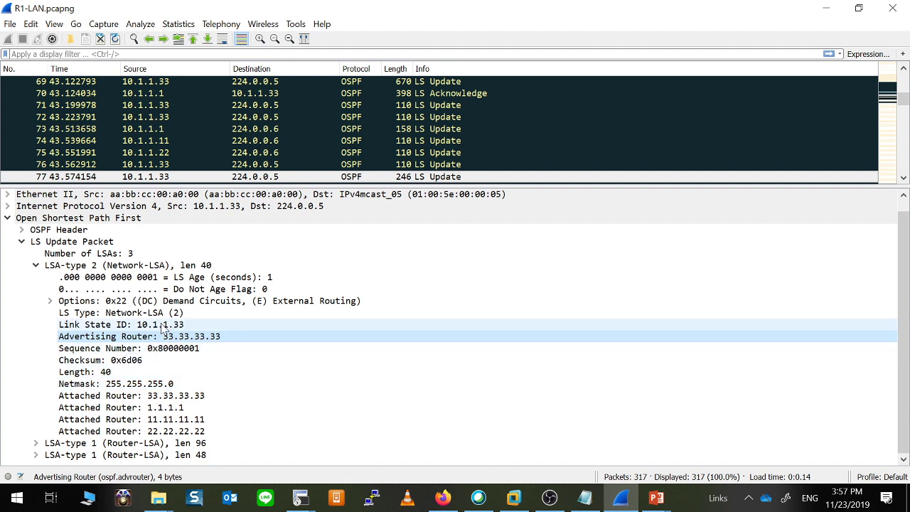
pyautogui.click(110, 375)
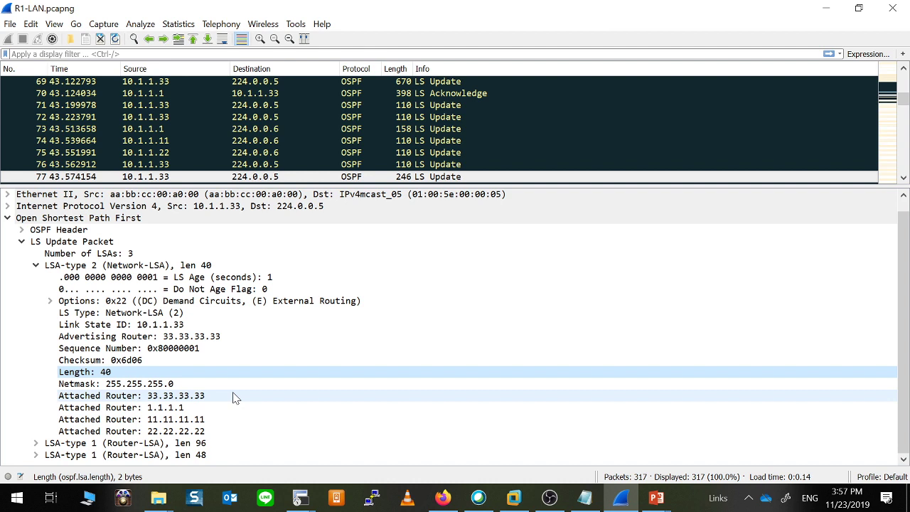
pyautogui.click(139, 325)
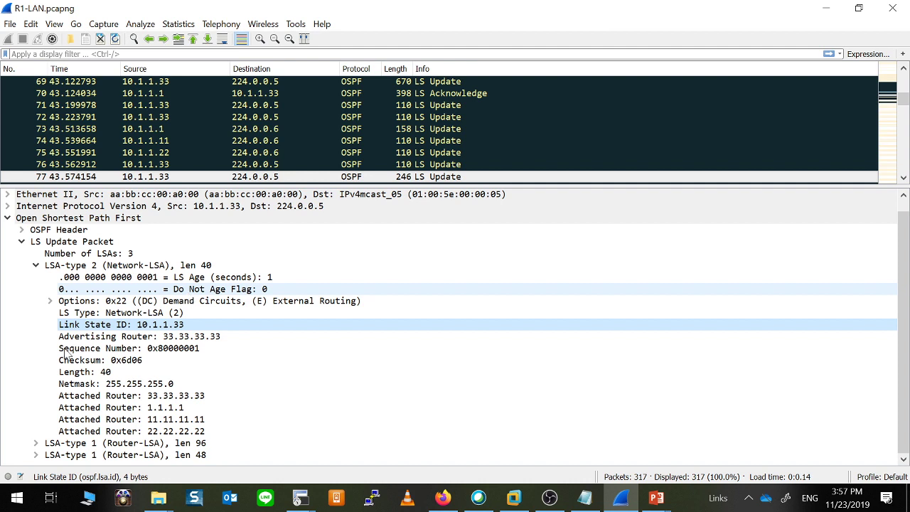
pyautogui.click(170, 339)
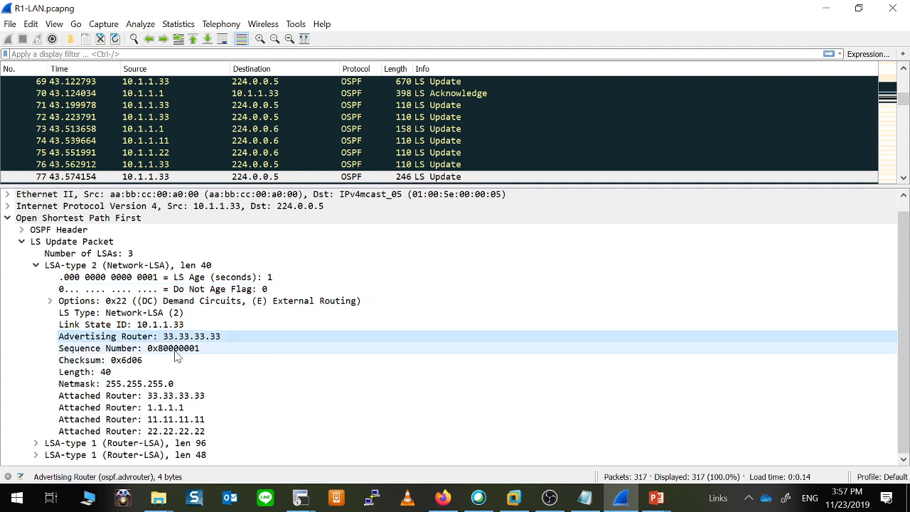
pyautogui.click(177, 325)
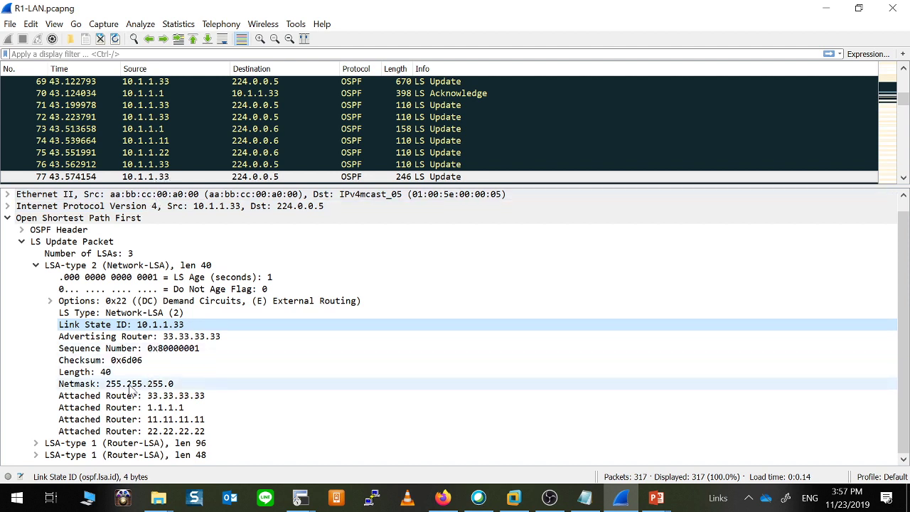
pyautogui.click(78, 389)
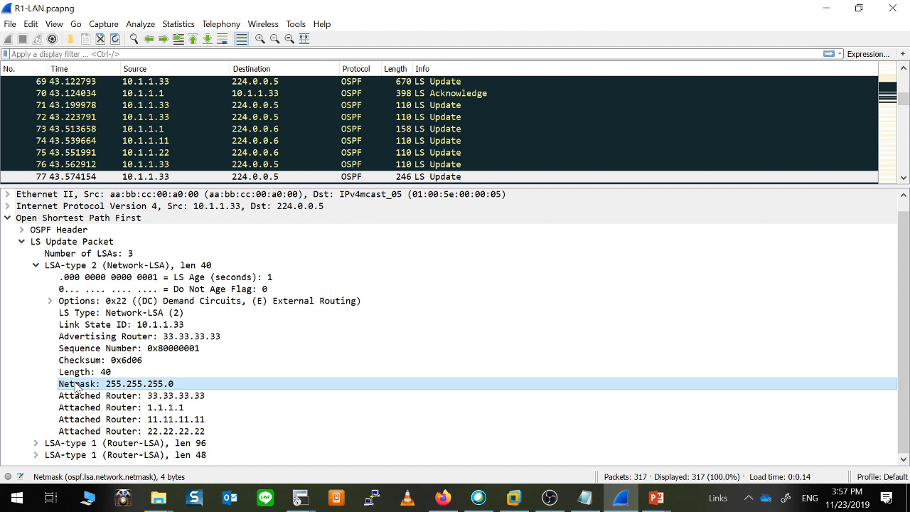
pyautogui.click(139, 396)
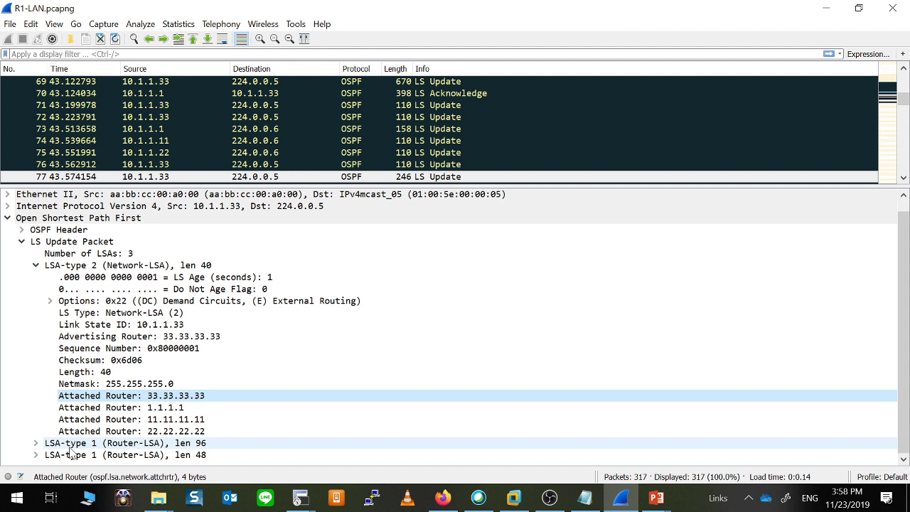
pyautogui.click(155, 336)
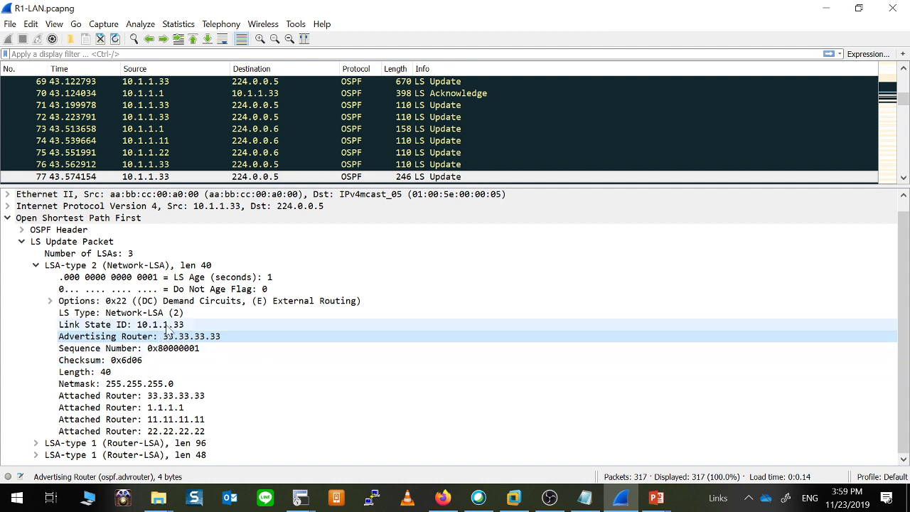
pyautogui.click(151, 326)
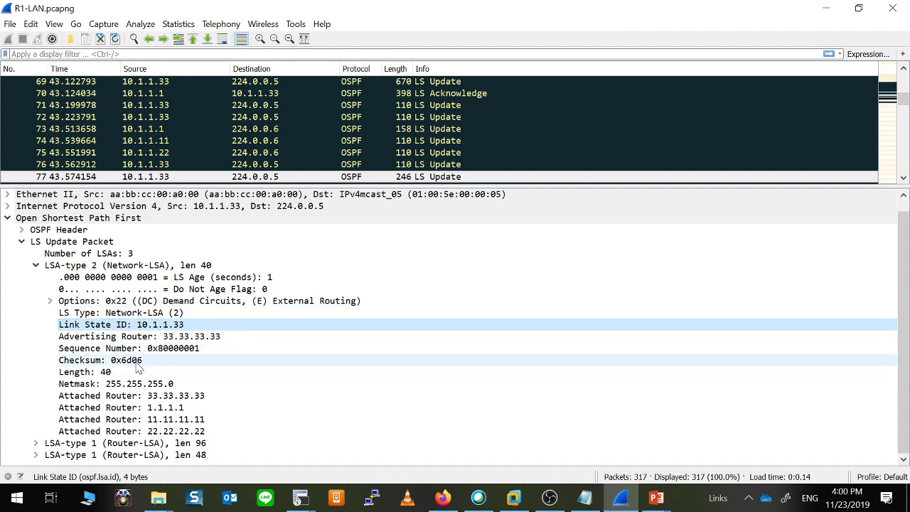
pyautogui.click(153, 384)
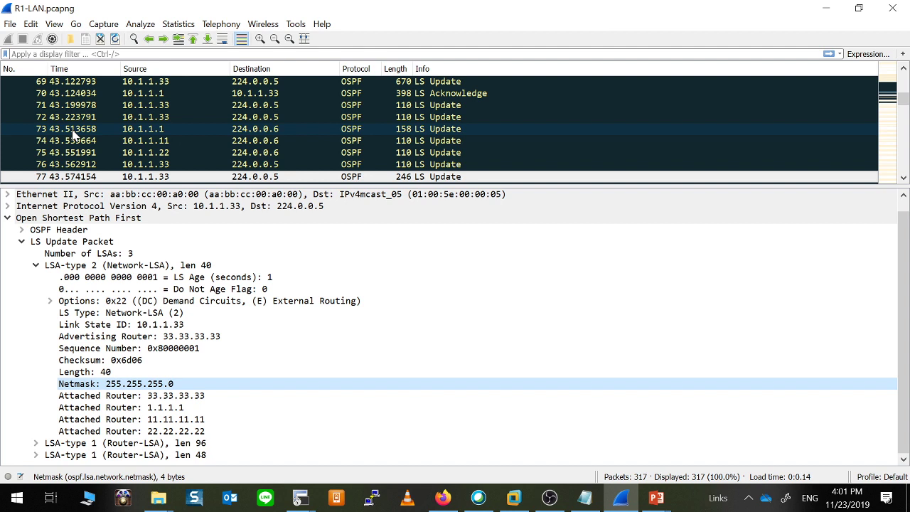
# Open packet 66's LS Update and compare the 144.1.44.0 and 10.1.1.0 stub links in router 1.1.1.1's Router-LSA.
pyautogui.click(903, 68)
pyautogui.click(903, 68)
pyautogui.click(902, 69)
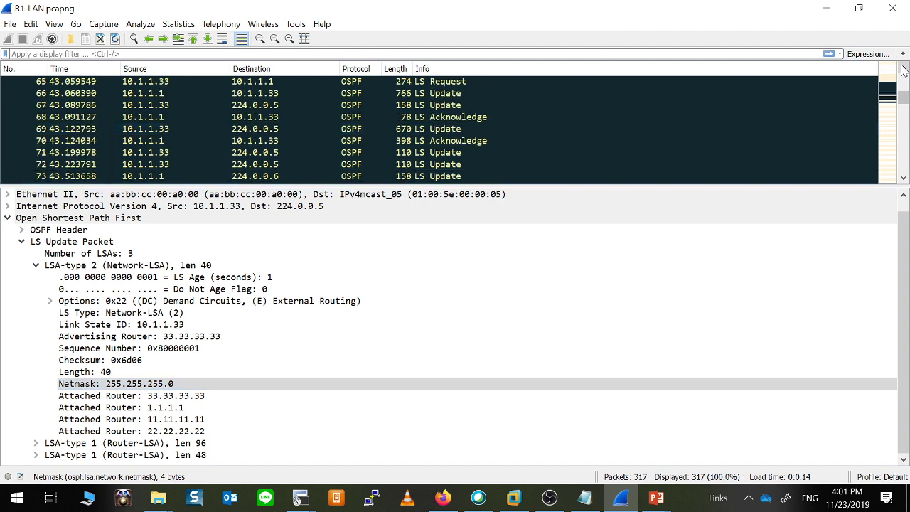
pyautogui.click(253, 93)
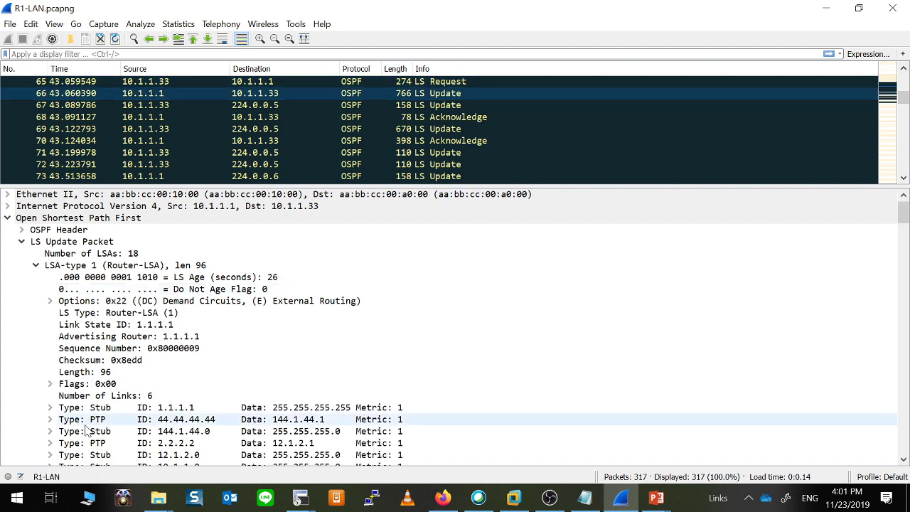
pyautogui.scroll(-1, 103, 444)
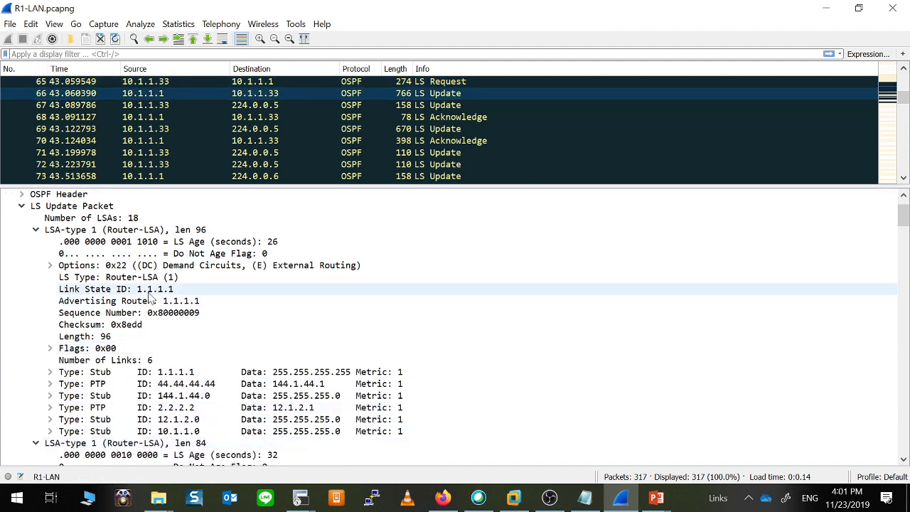
pyautogui.click(116, 435)
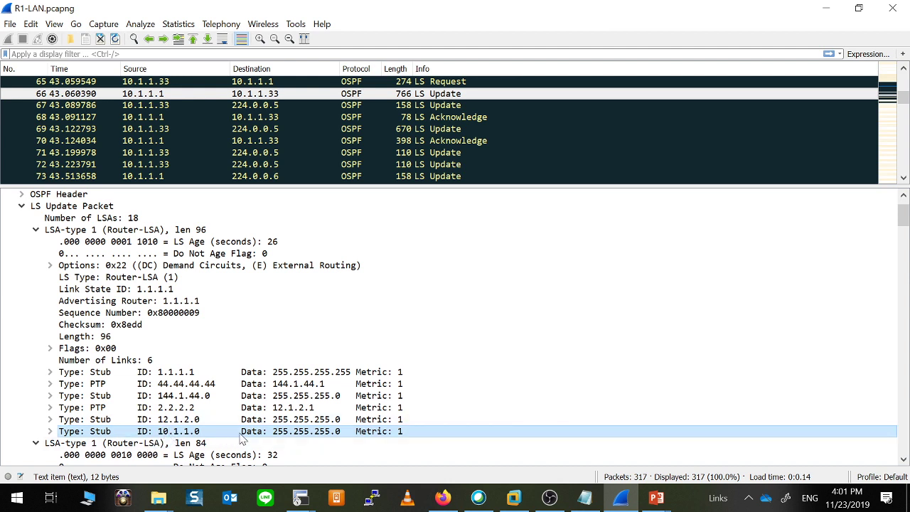
pyautogui.click(179, 397)
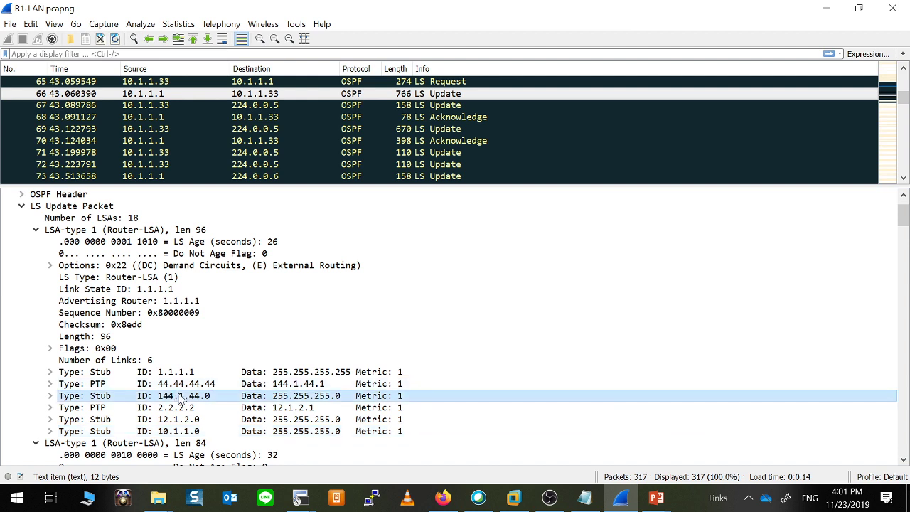
pyautogui.click(178, 432)
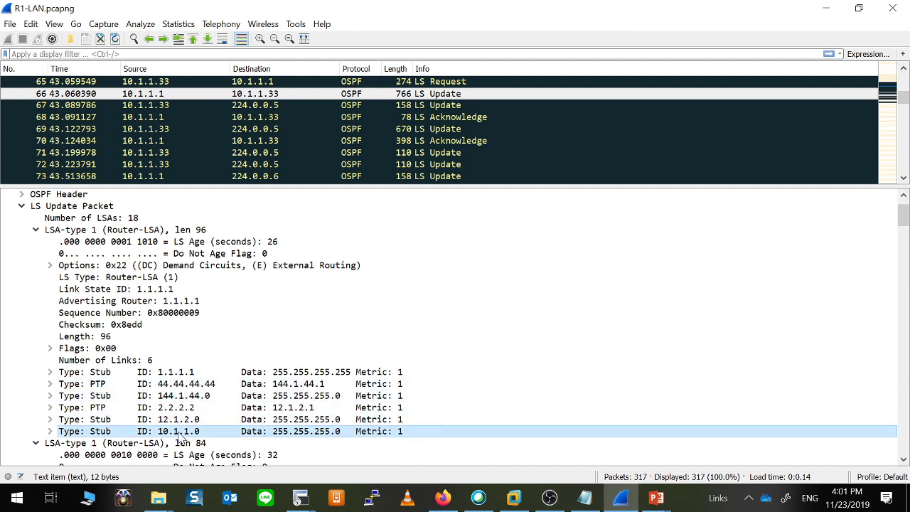
pyautogui.click(182, 397)
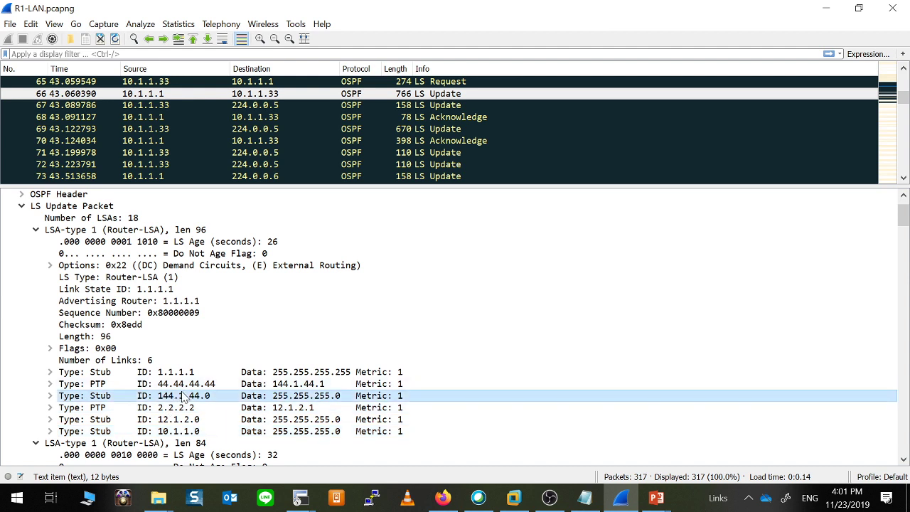
pyautogui.click(192, 432)
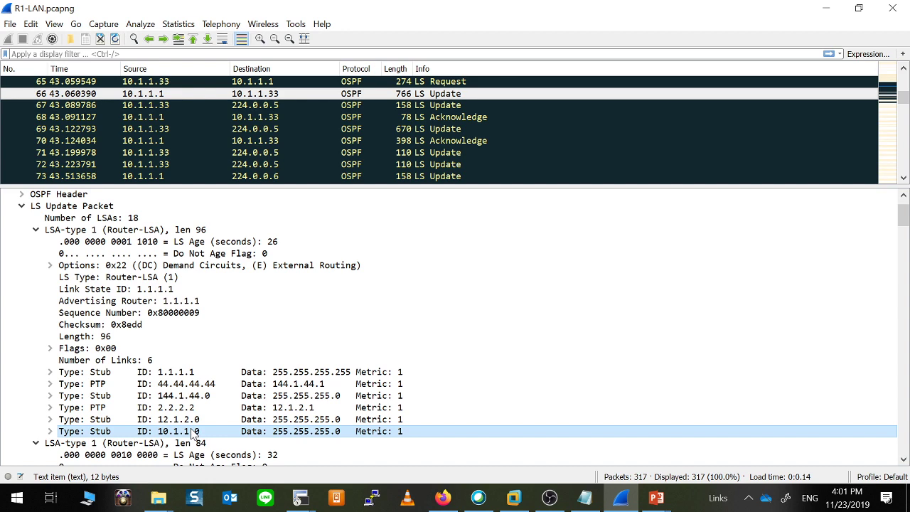
# Compare the Router-LSAs and their link entries in the LS Updates of packets 72, 75 and 76.
pyautogui.scroll(-2, 145, 169)
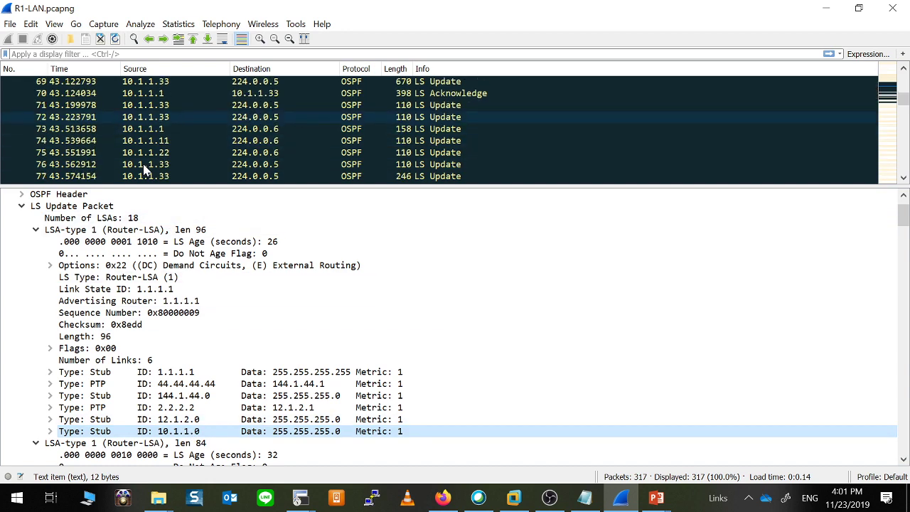
pyautogui.click(182, 117)
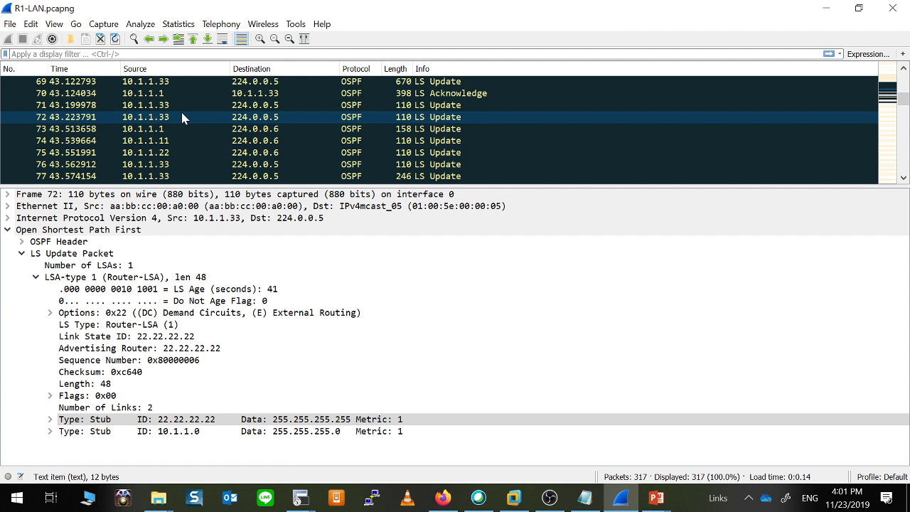
pyautogui.click(170, 153)
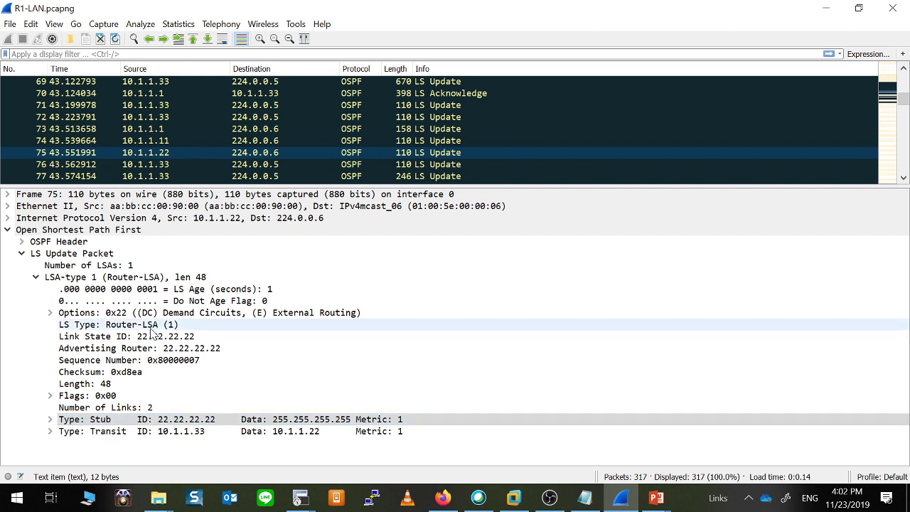
pyautogui.click(36, 278)
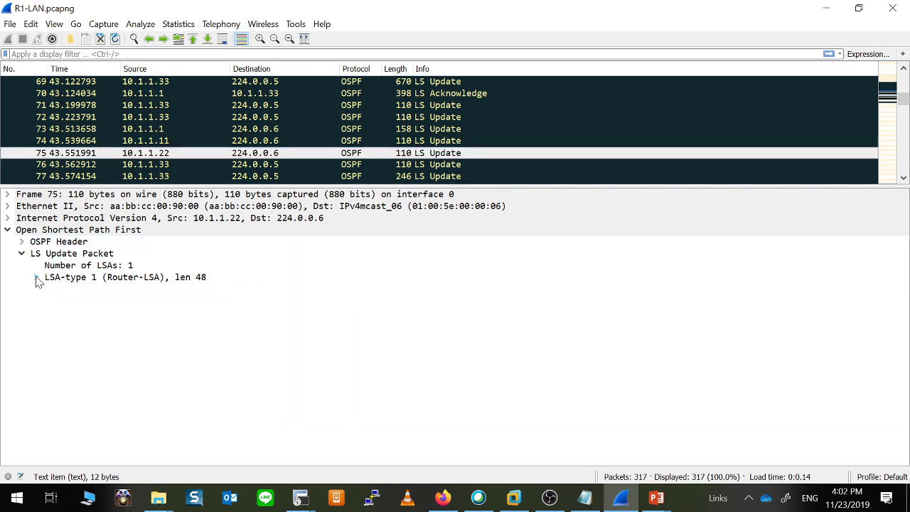
pyautogui.click(151, 165)
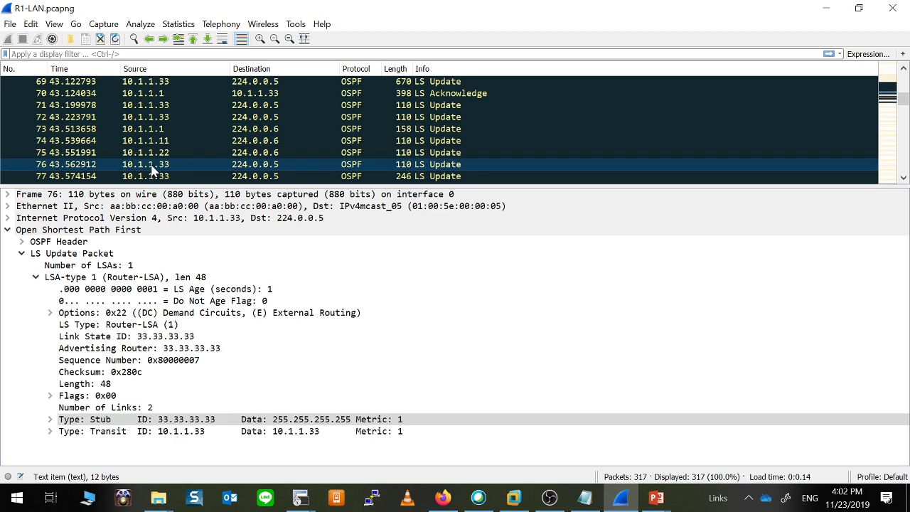
# Return to packet 77 and review the Link State ID and Netmask of its Network-LSA.
pyautogui.press('Down')
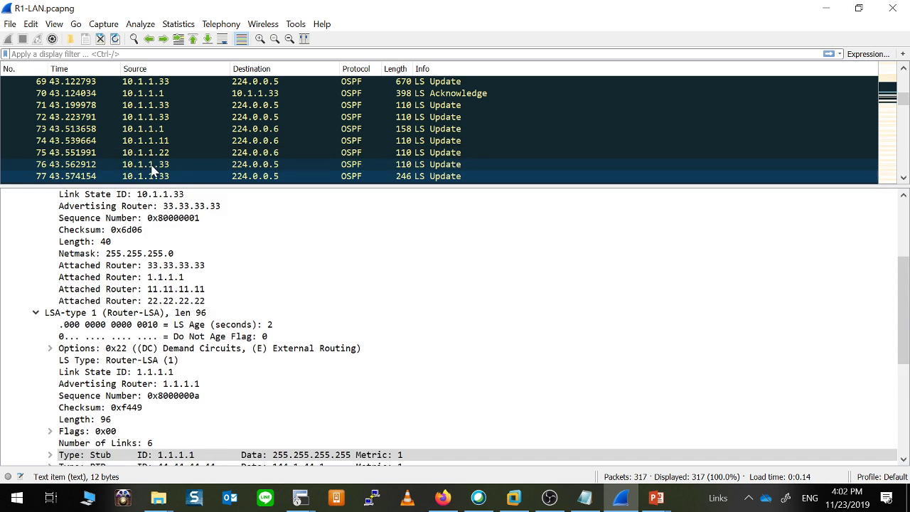
pyautogui.scroll(3, 213, 294)
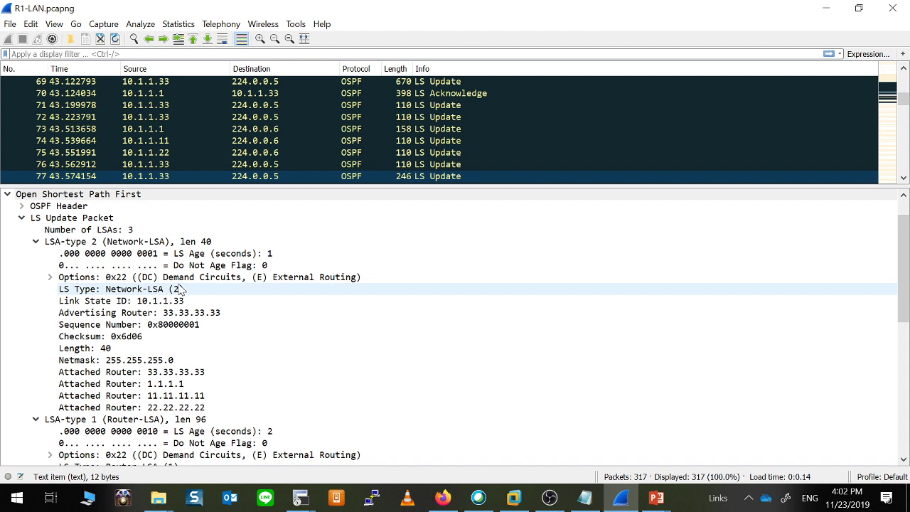
pyautogui.click(151, 242)
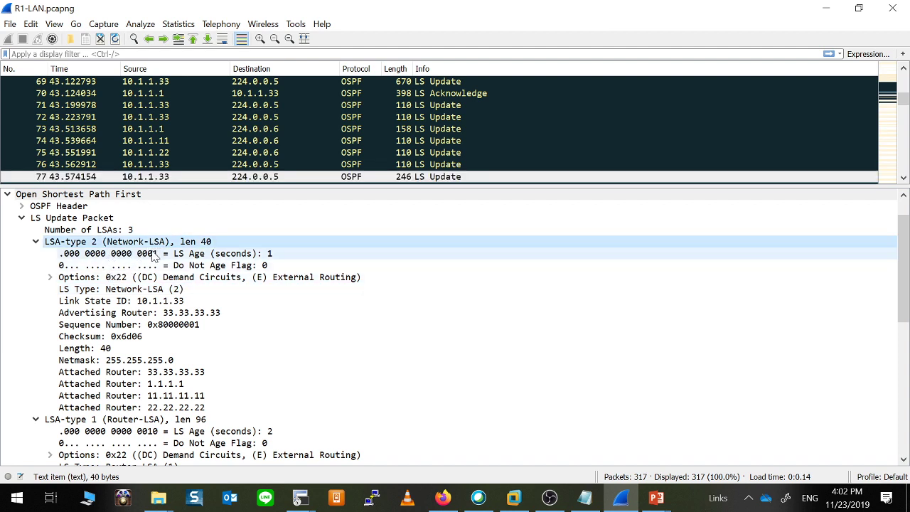
pyautogui.click(146, 301)
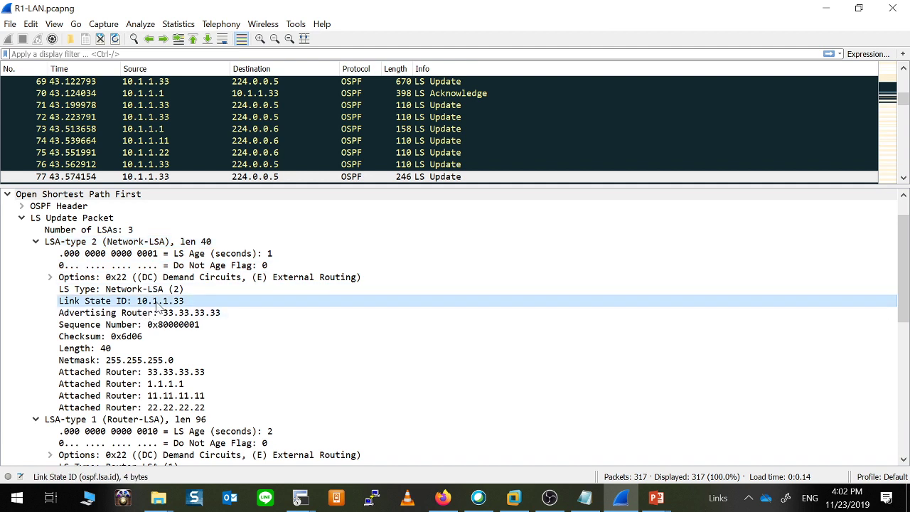
pyautogui.click(153, 361)
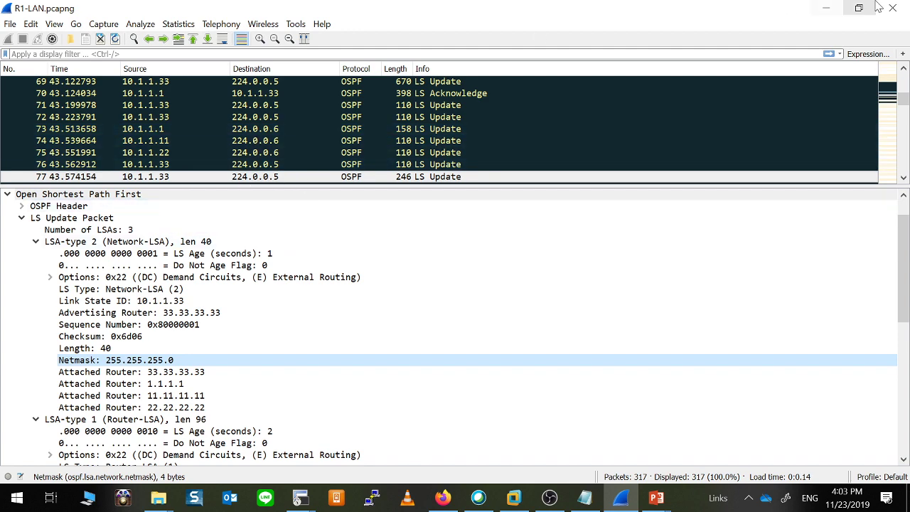
# Switch to the EVE topology in Firefox to view R2 and the Area 1 routers around the LAN.
pyautogui.click(826, 9)
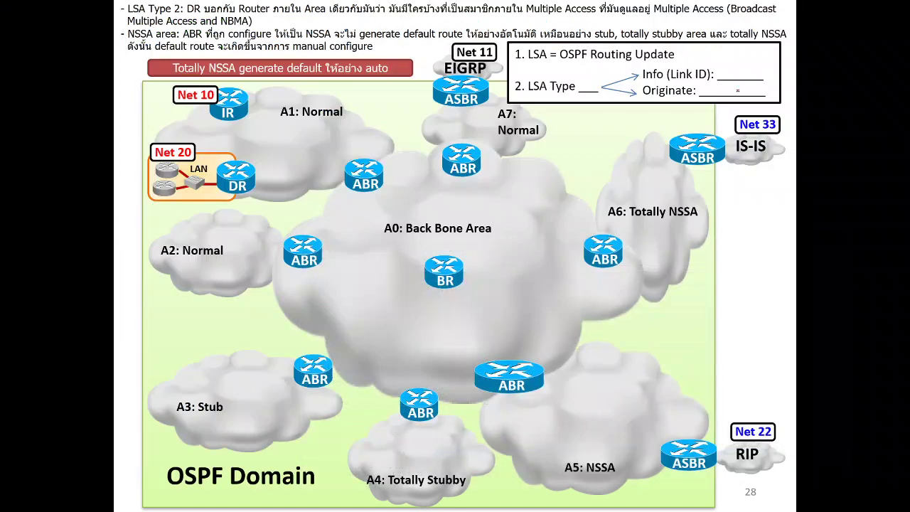
pyautogui.press('super')
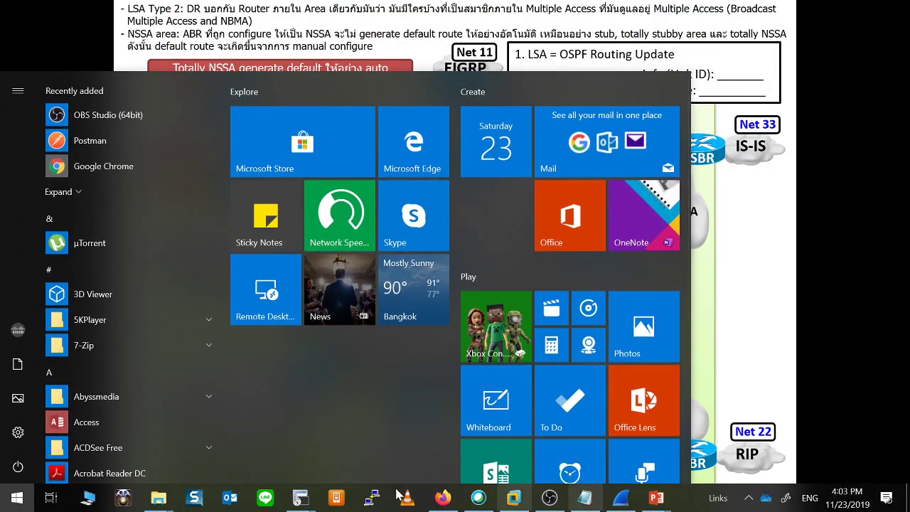
pyautogui.click(442, 496)
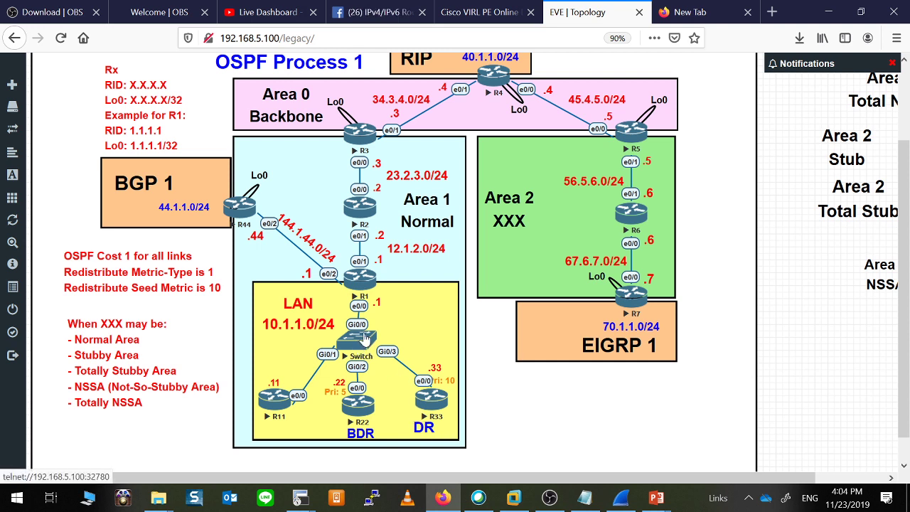
pyautogui.click(369, 207)
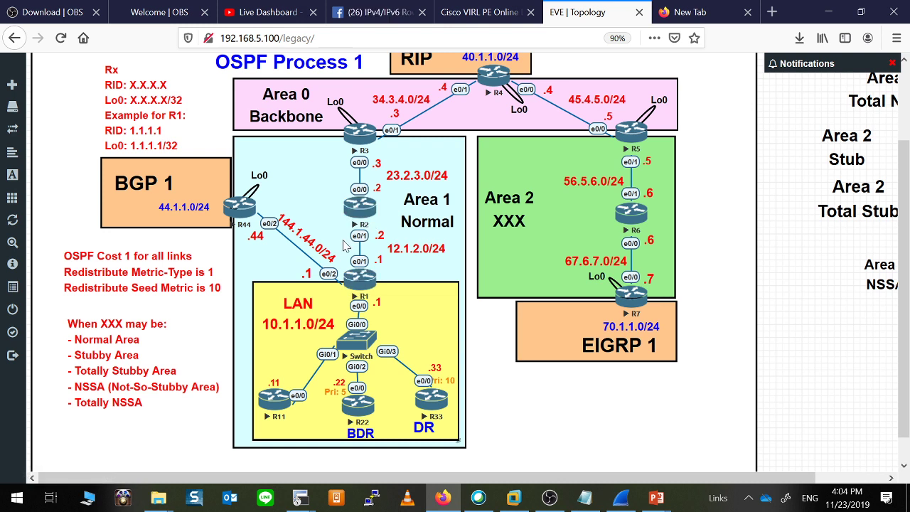
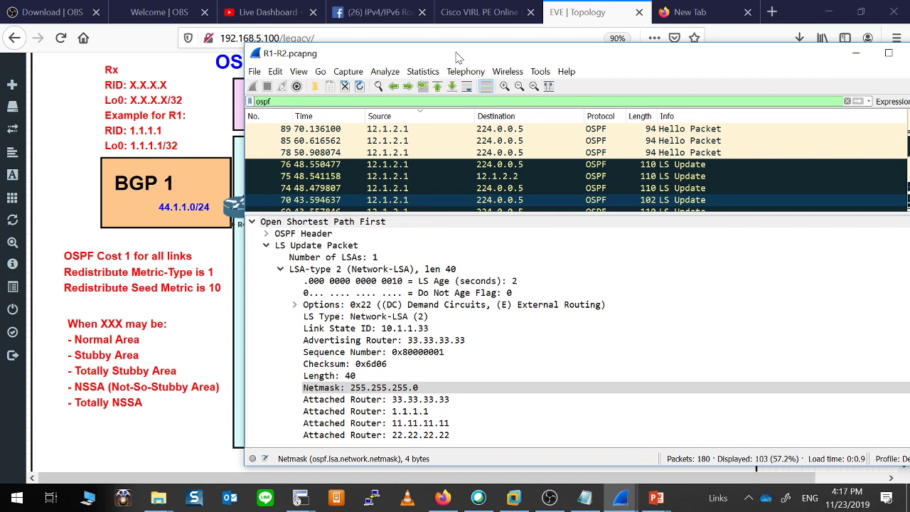
# Move the R1-R2 capture window higher and inspect the Router-LSA in packet 76's LS Update, leaving it collapsed.
pyautogui.moveTo(482, 44); pyautogui.dragTo(509, 28)
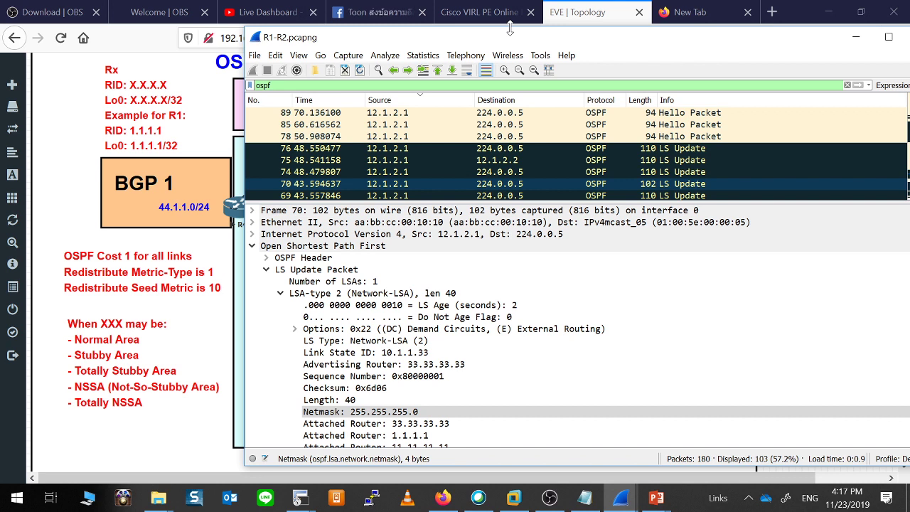
pyautogui.click(460, 157)
pyautogui.click(479, 149)
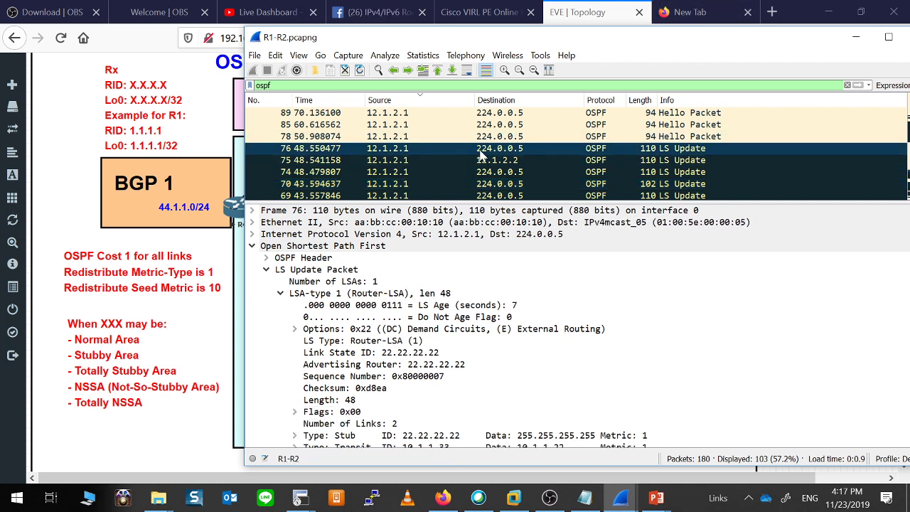
pyautogui.doubleClick(357, 294)
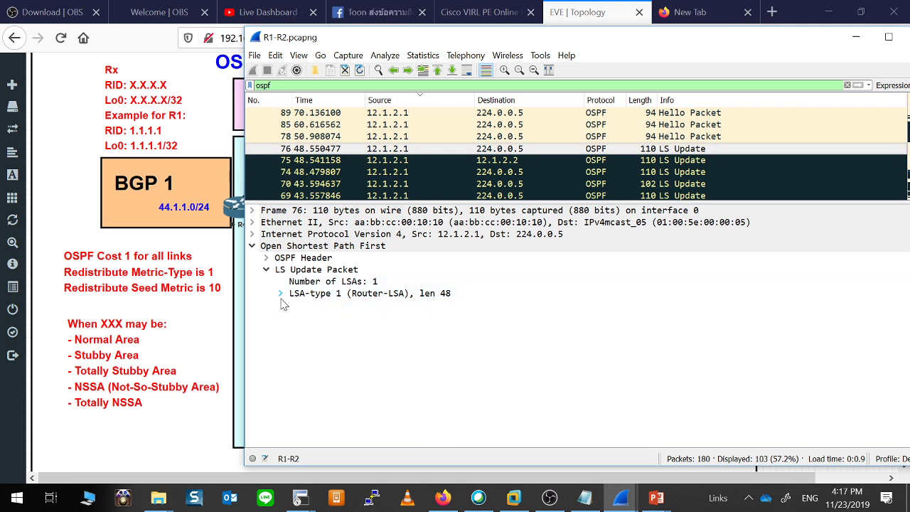
pyautogui.click(280, 294)
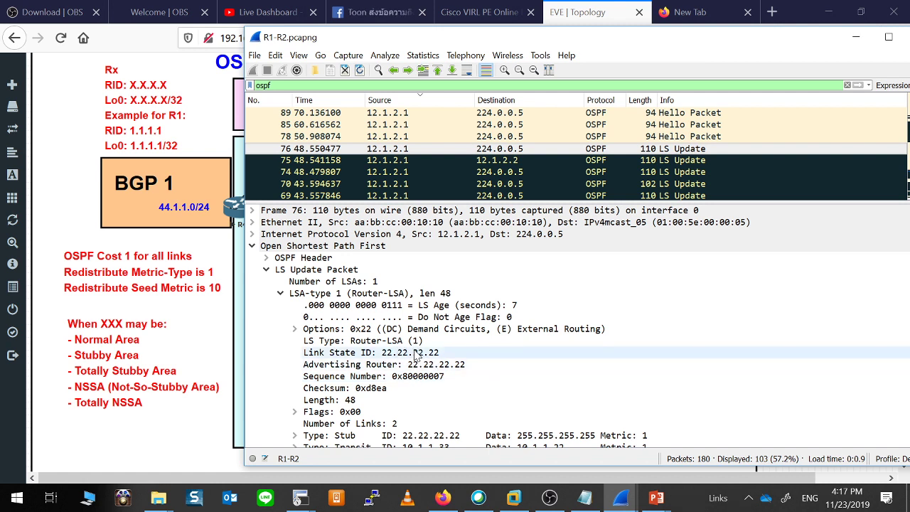
pyautogui.click(280, 293)
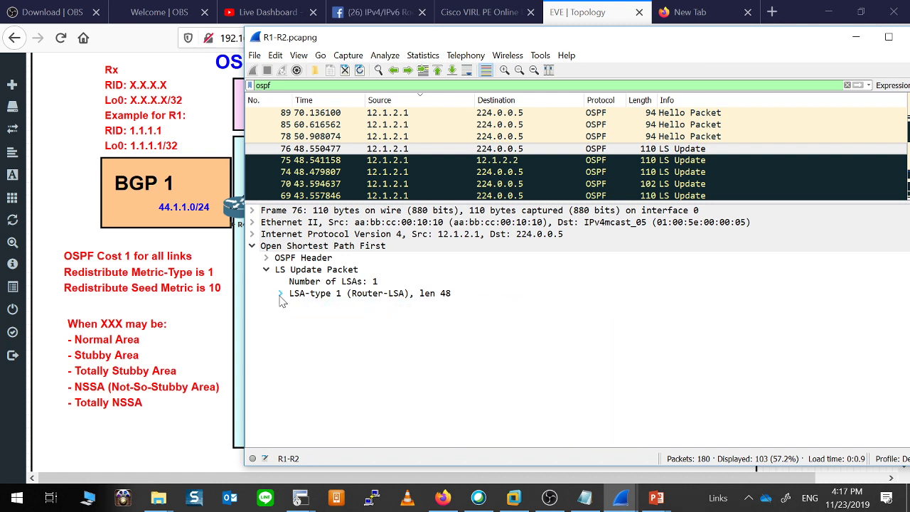
pyautogui.click(398, 294)
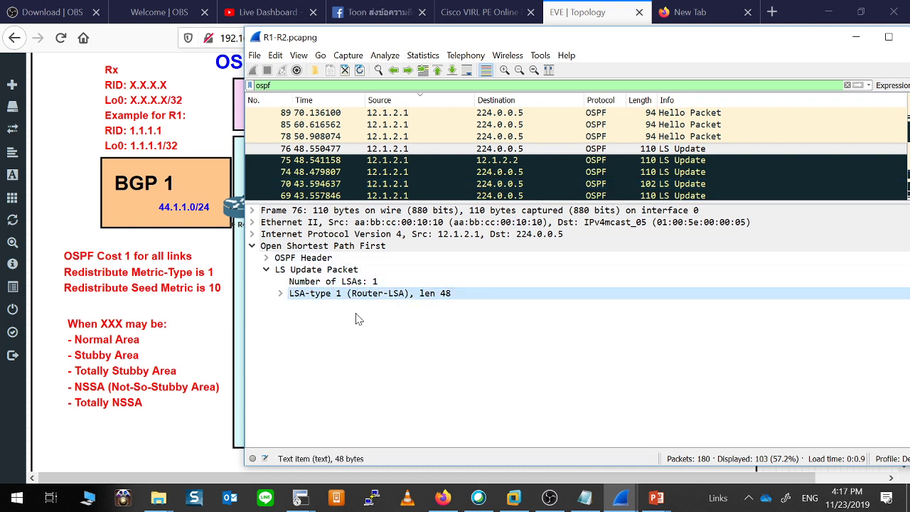
# Inspect the Router-LSAs of packets 75 and 74, including packet 75's Advertising Router and packet 74's Options flags.
pyautogui.click(666, 163)
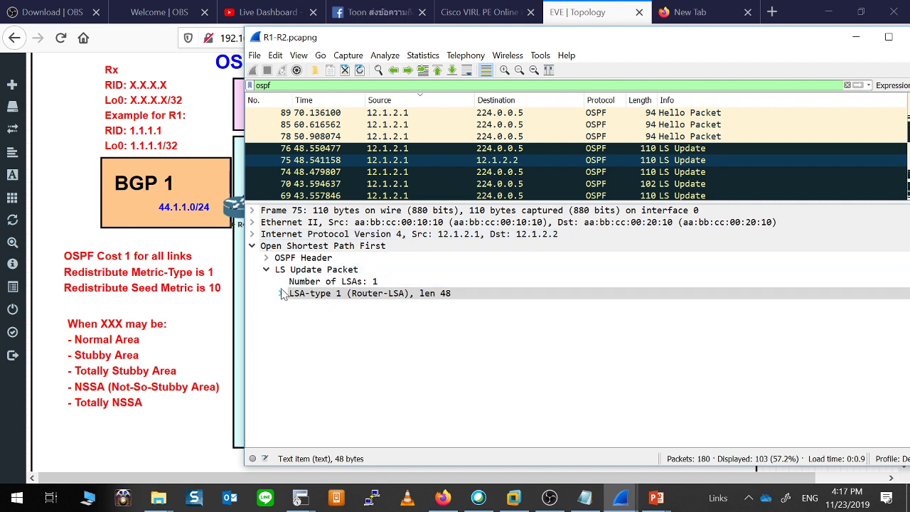
pyautogui.click(281, 294)
pyautogui.click(435, 366)
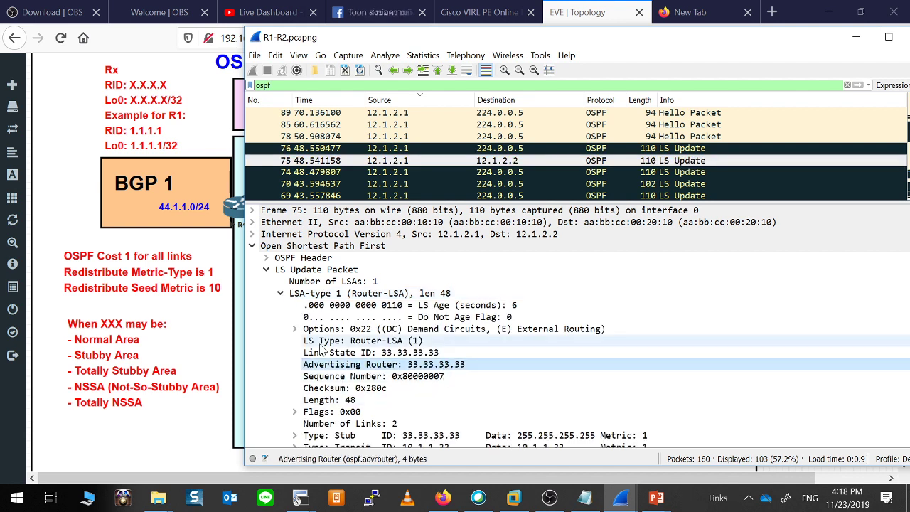
pyautogui.click(280, 294)
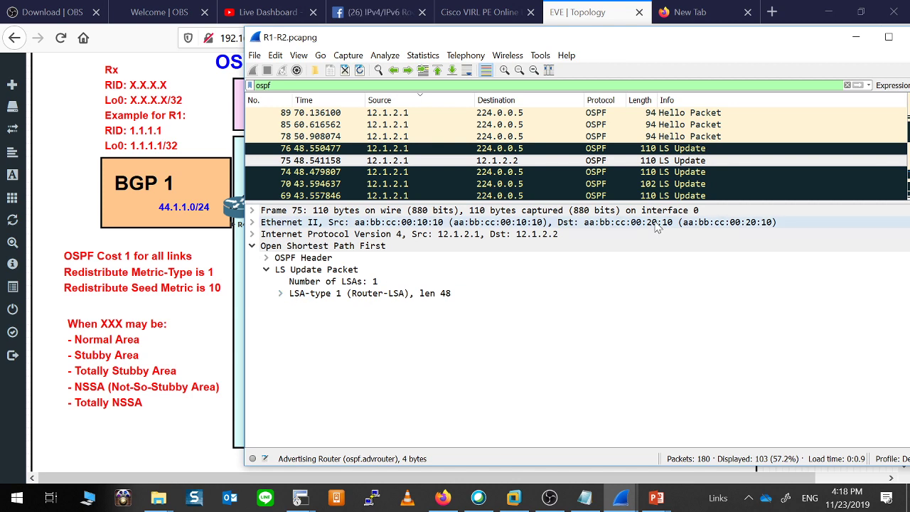
pyautogui.click(668, 172)
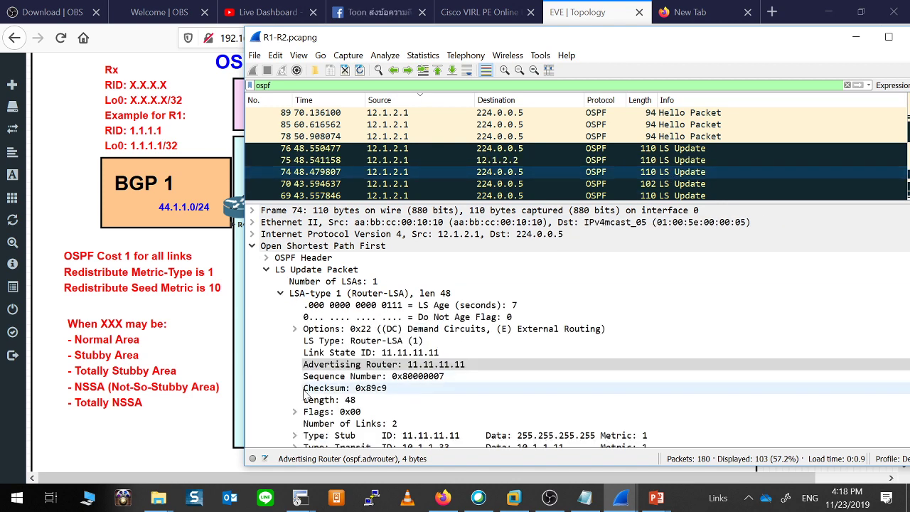
pyautogui.click(295, 330)
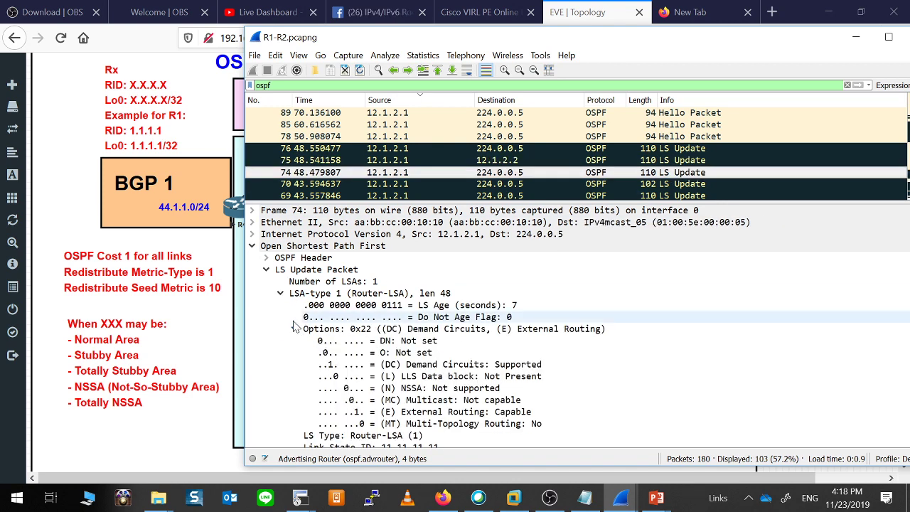
pyautogui.click(280, 294)
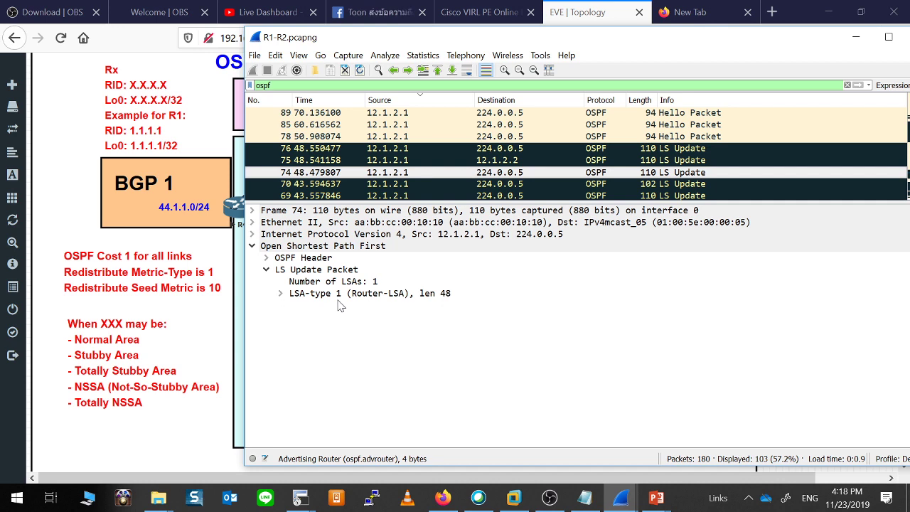
# Open packet 70's LS Update and collapse its Network-LSA to show only the LSA type.
pyautogui.click(673, 183)
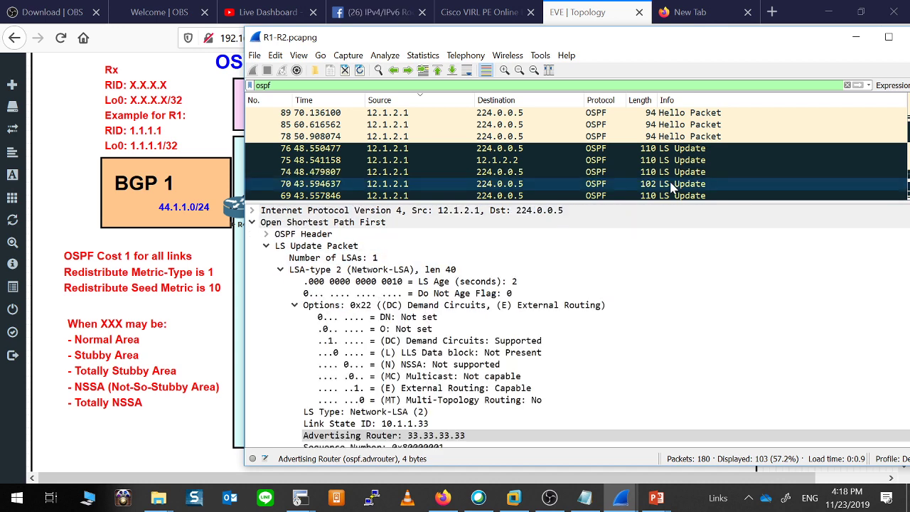
pyautogui.click(281, 283)
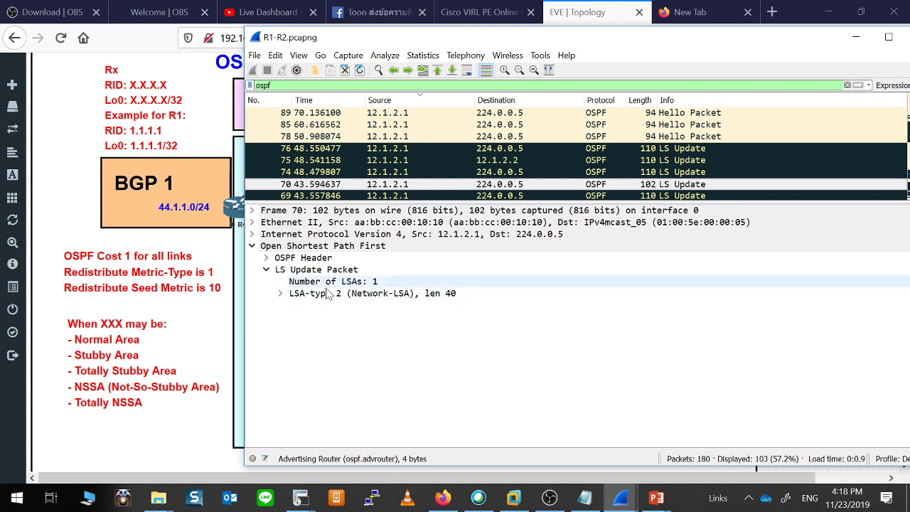
pyautogui.click(305, 297)
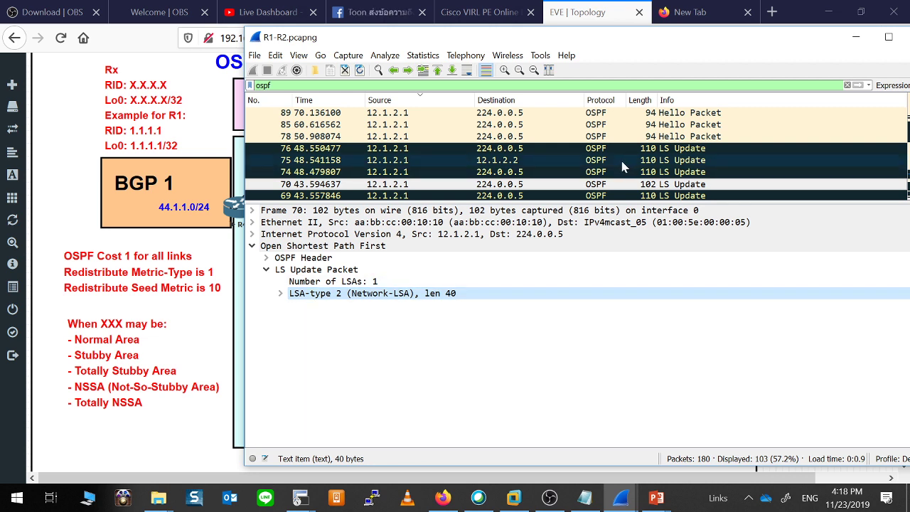
# Examine the Router-LSA in packet 69 with its Options collapsed, and close the LS Update Packet section.
pyautogui.scroll(-2, 628, 167)
pyautogui.click(708, 136)
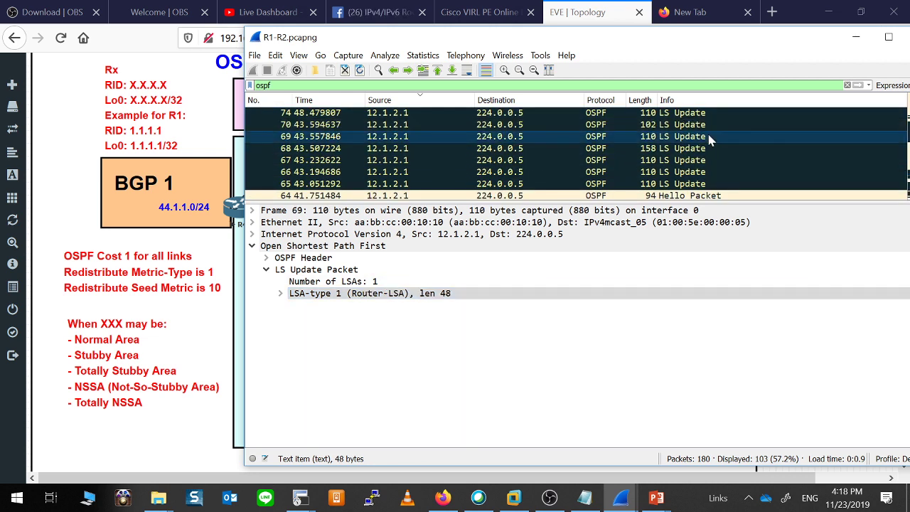
pyautogui.click(282, 293)
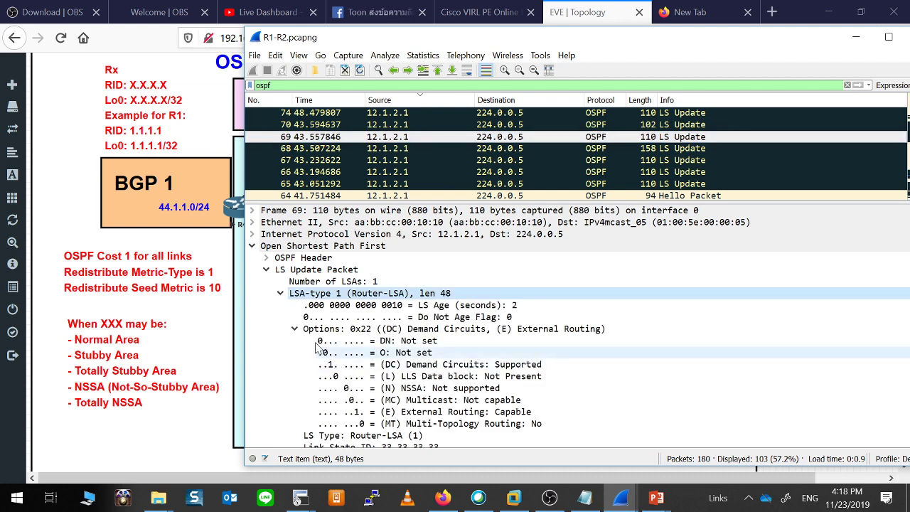
pyautogui.click(294, 328)
pyautogui.click(280, 293)
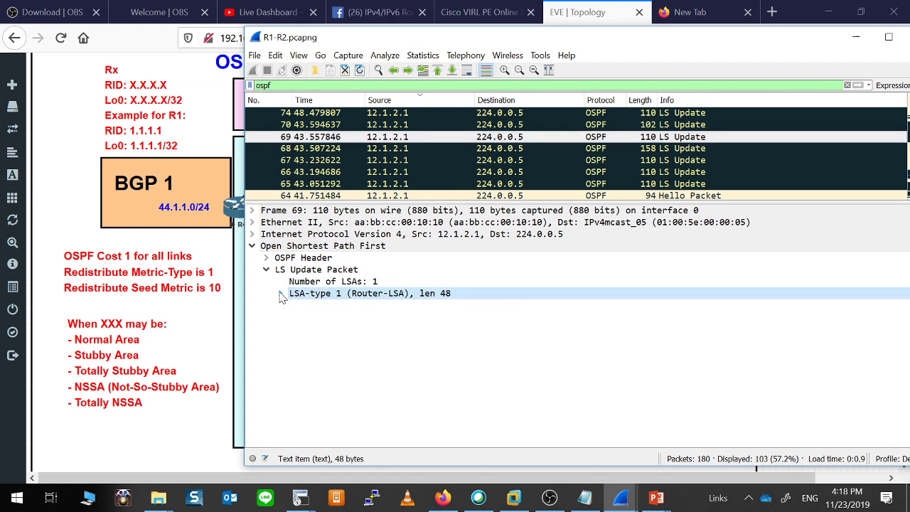
pyautogui.doubleClick(373, 297)
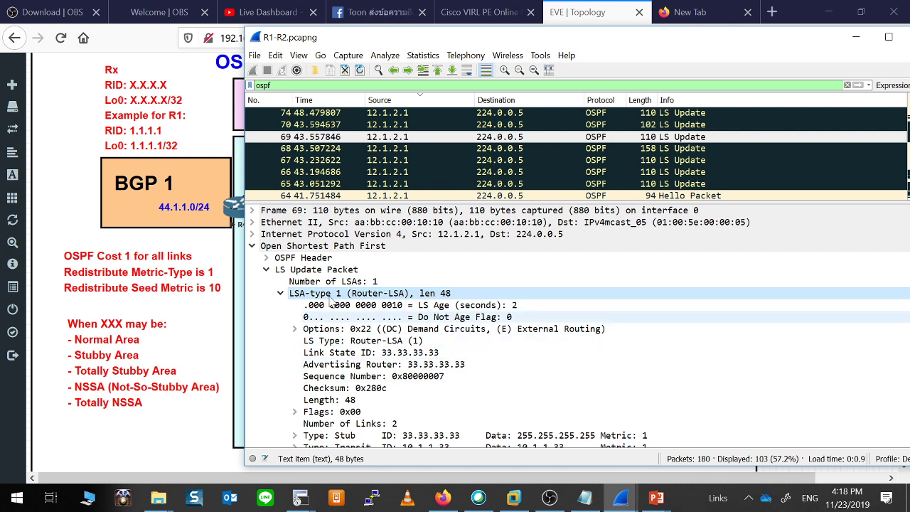
pyautogui.click(265, 270)
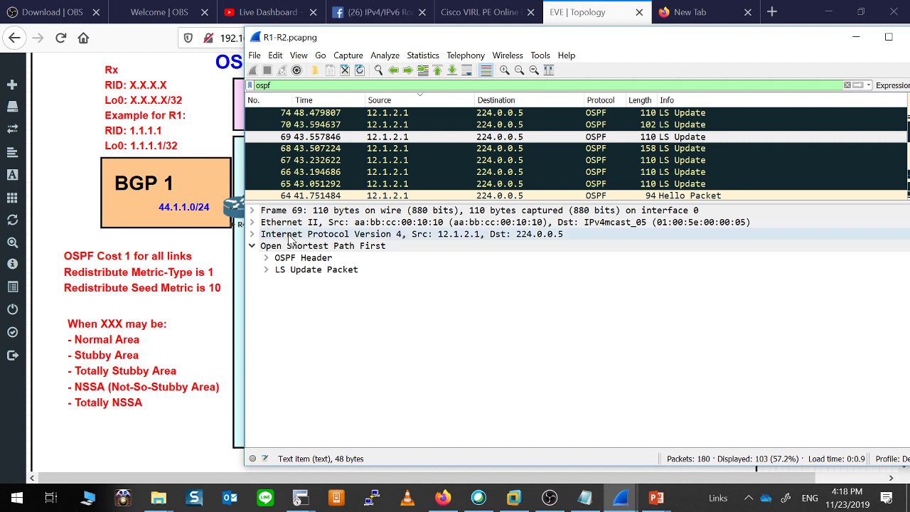
# Examine the Router-LSA in packet 68's LS Update, from its Advertising Router down to the list of links.
pyautogui.click(412, 149)
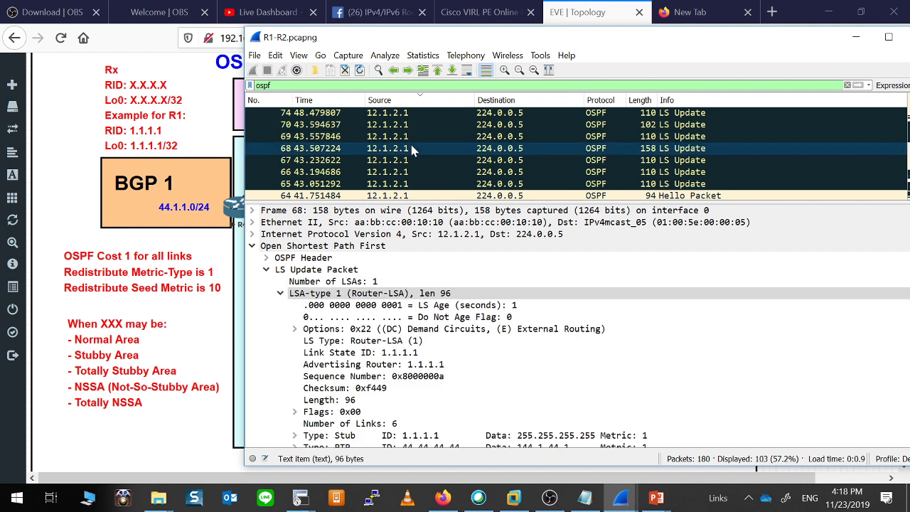
pyautogui.click(277, 295)
pyautogui.click(278, 296)
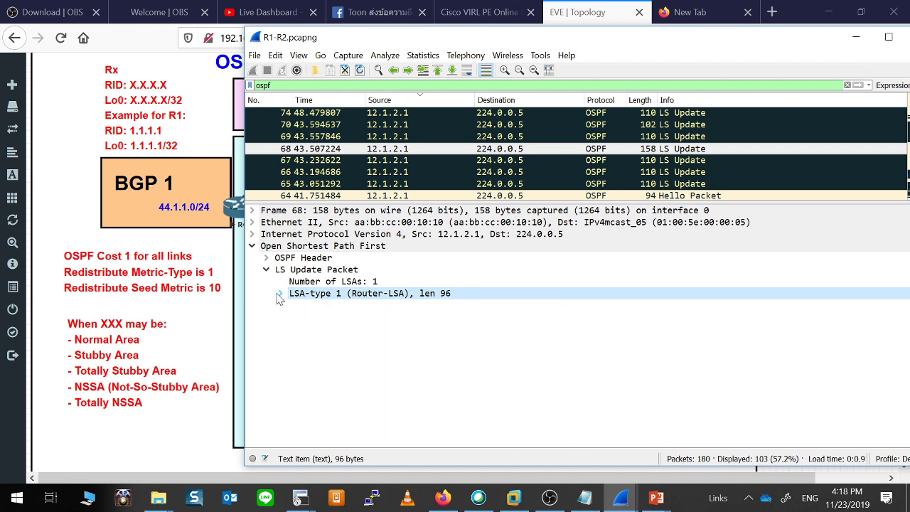
pyautogui.doubleClick(343, 300)
pyautogui.click(413, 368)
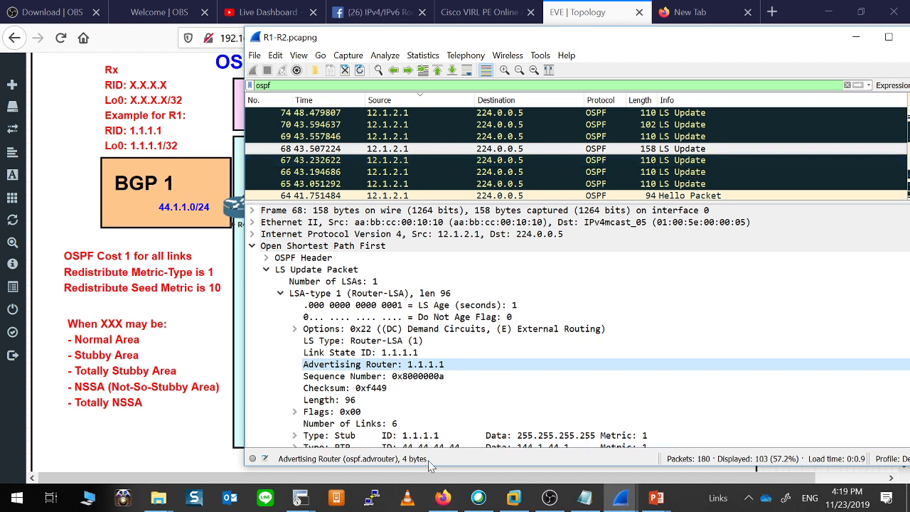
pyautogui.scroll(-2, 441, 425)
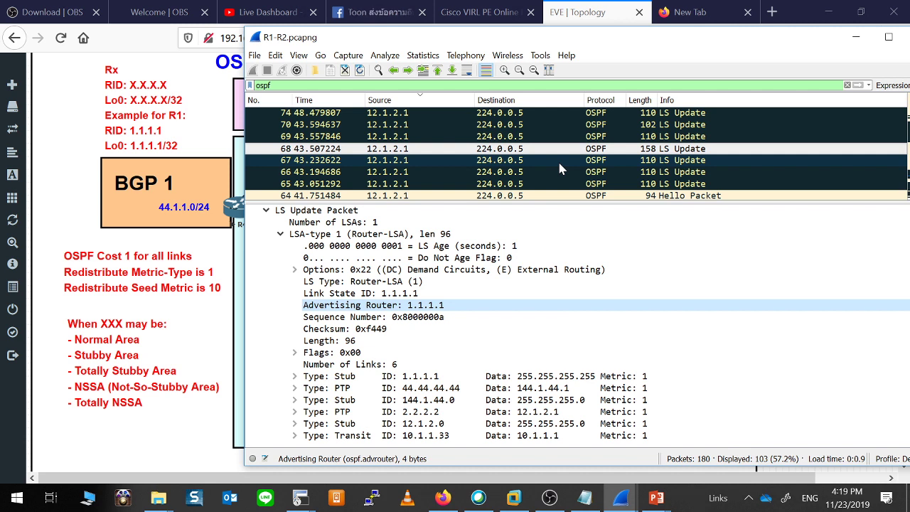
# Inspect the Router-LSAs of packets 67, 66 and 65, including packet 67's Sequence Number and the stub links.
pyautogui.click(661, 160)
pyautogui.click(280, 282)
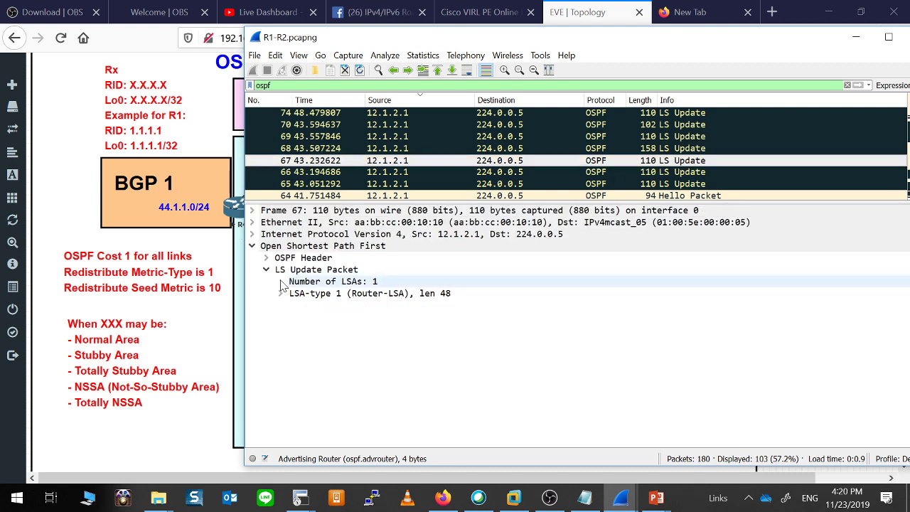
pyautogui.click(281, 293)
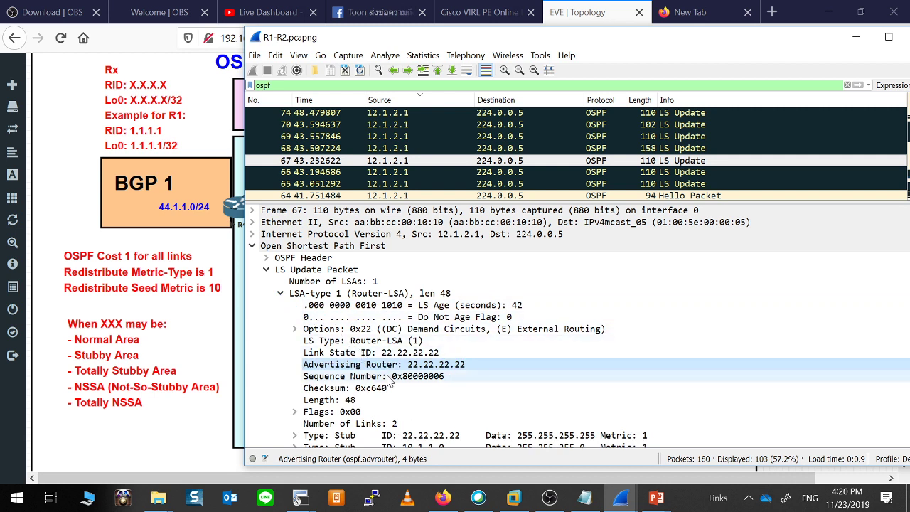
pyautogui.click(423, 376)
pyautogui.scroll(-1, 457, 426)
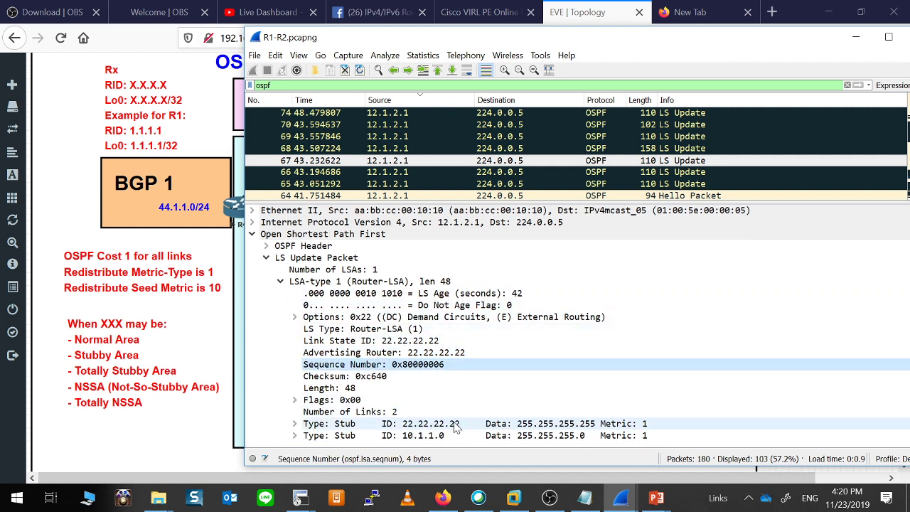
pyautogui.click(676, 174)
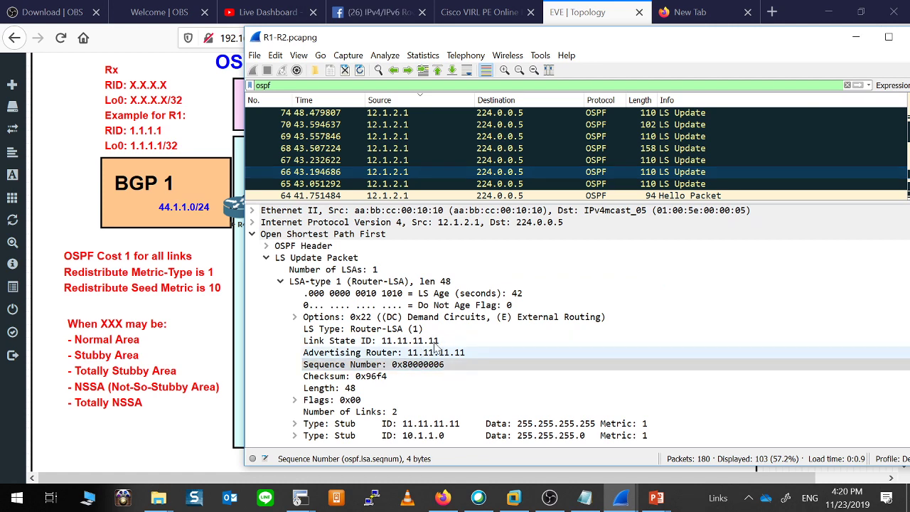
pyautogui.click(696, 183)
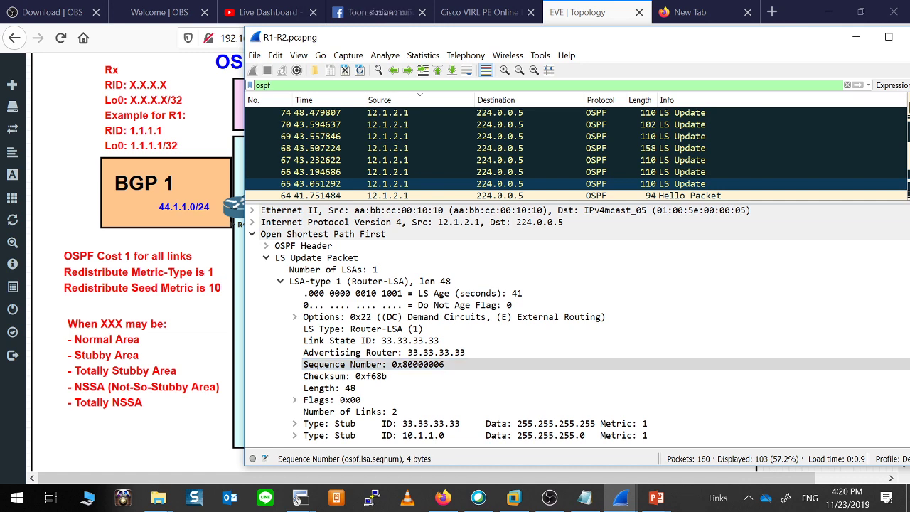
# Switch to Firefox and show the full EVE topology in front of the capture windows.
pyautogui.click(827, 12)
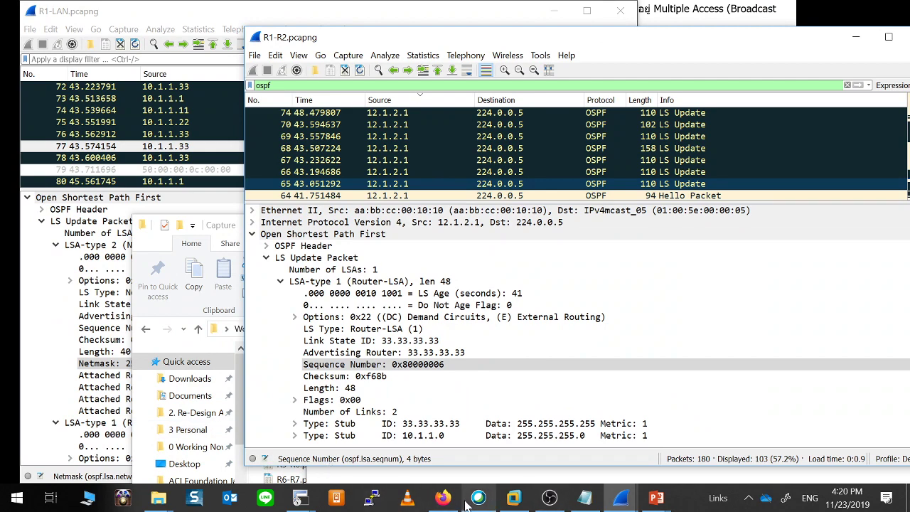
pyautogui.click(442, 498)
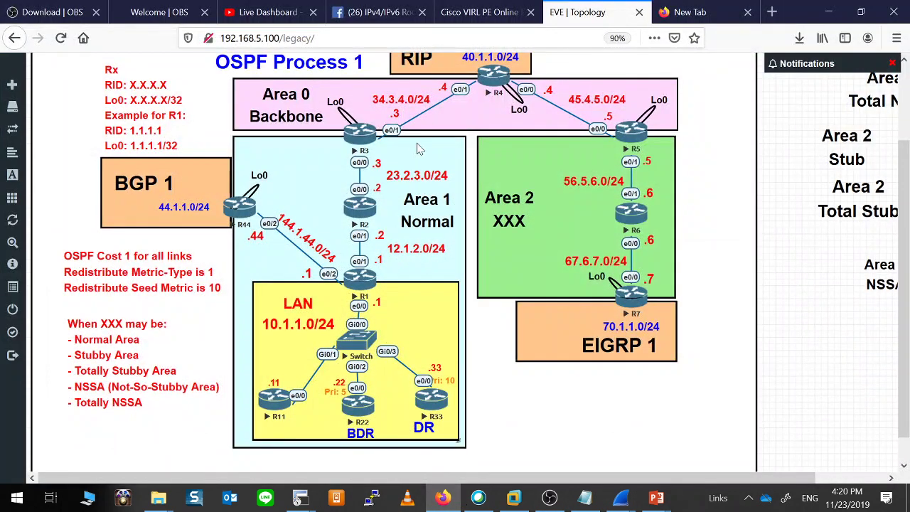
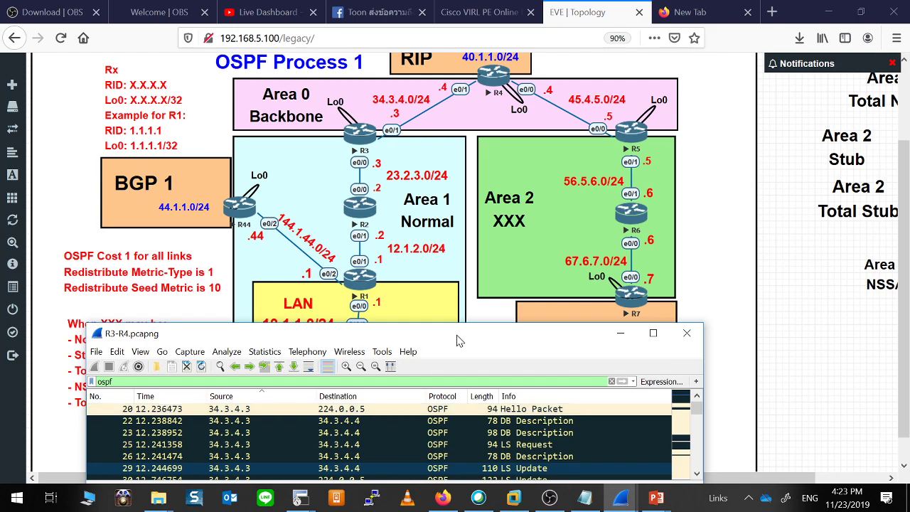
# Move the R3-R4 capture window higher, expand packet 29's Router-LSA to check its Advertising Router, and maximize the window.
pyautogui.moveTo(458, 341); pyautogui.dragTo(654, 86)
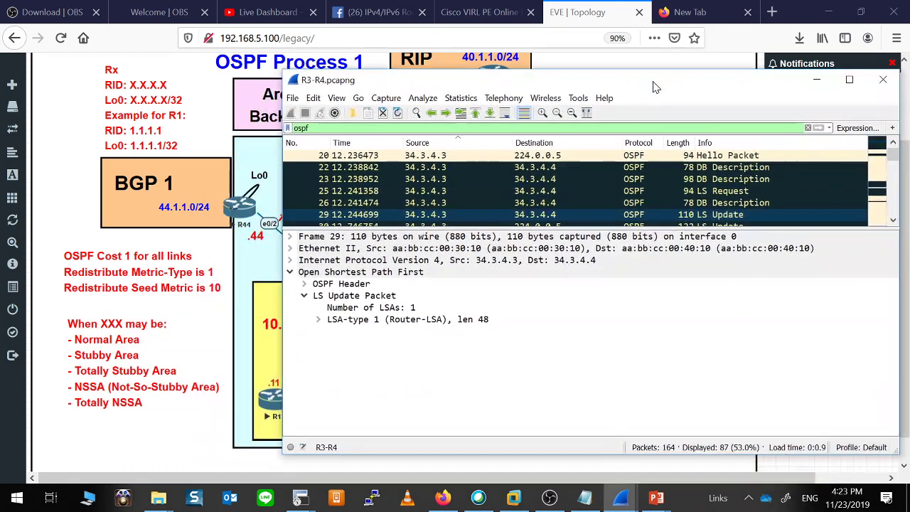
pyautogui.click(319, 320)
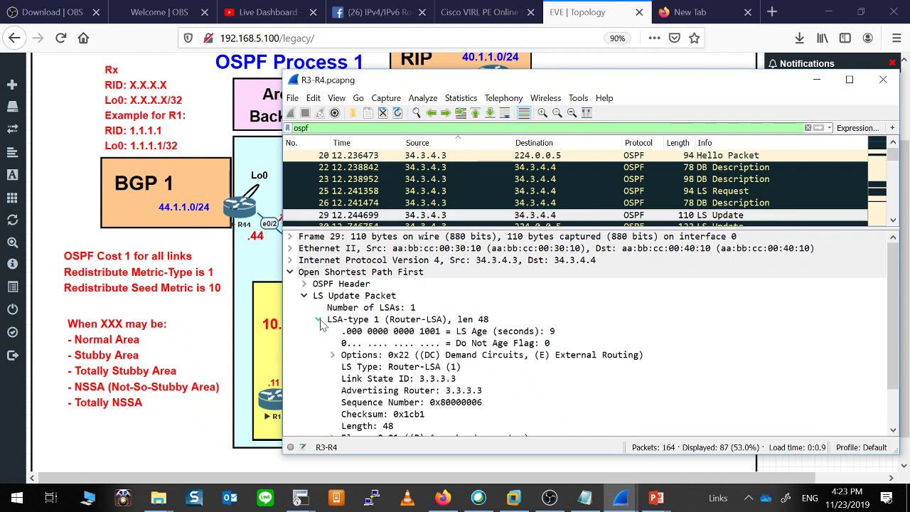
pyautogui.click(454, 392)
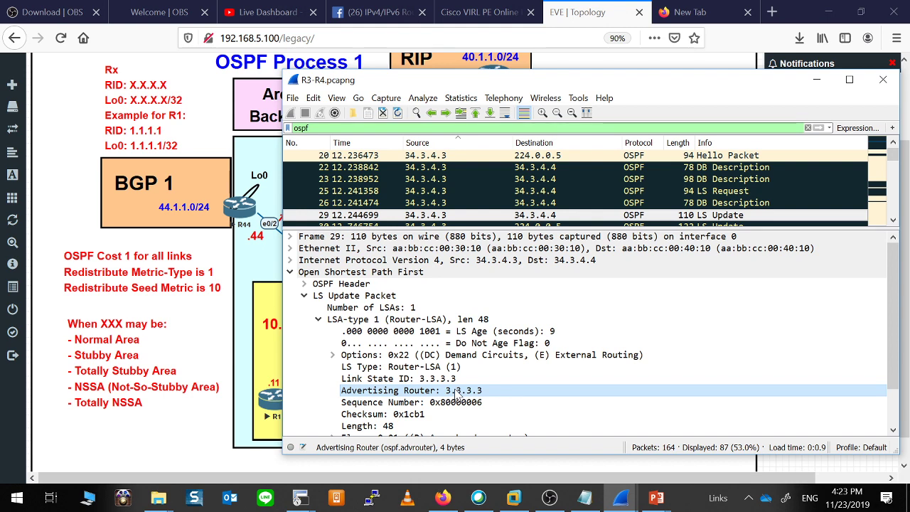
pyautogui.doubleClick(643, 80)
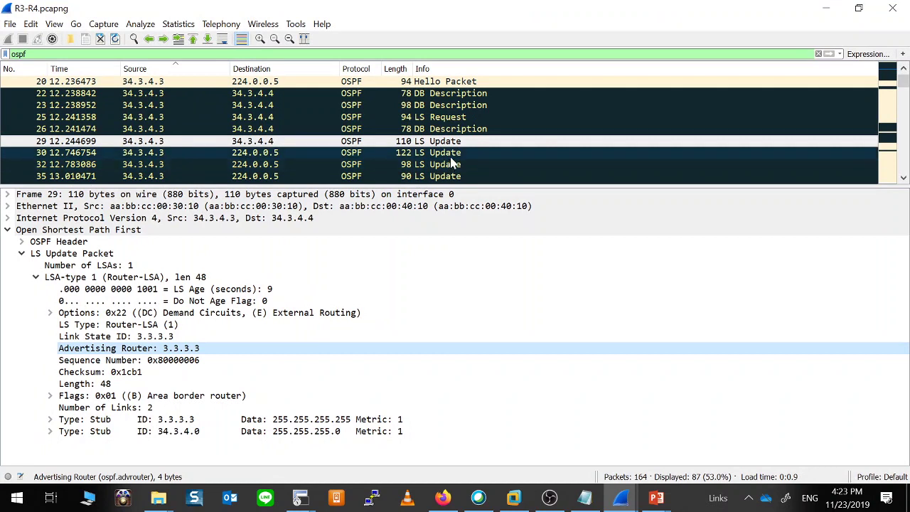
# Compare the Router-LSAs of packets 29 and 30 for differences in sequence number and number of links.
pyautogui.click(455, 154)
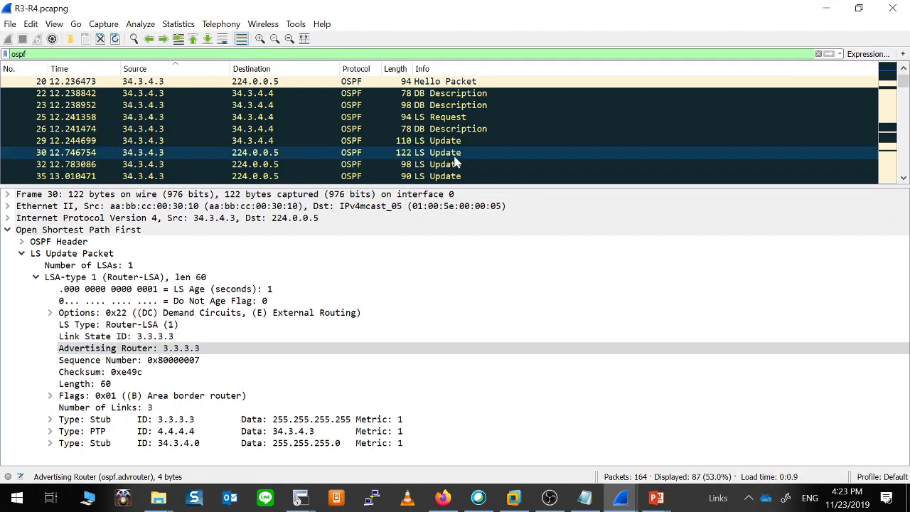
pyautogui.click(35, 278)
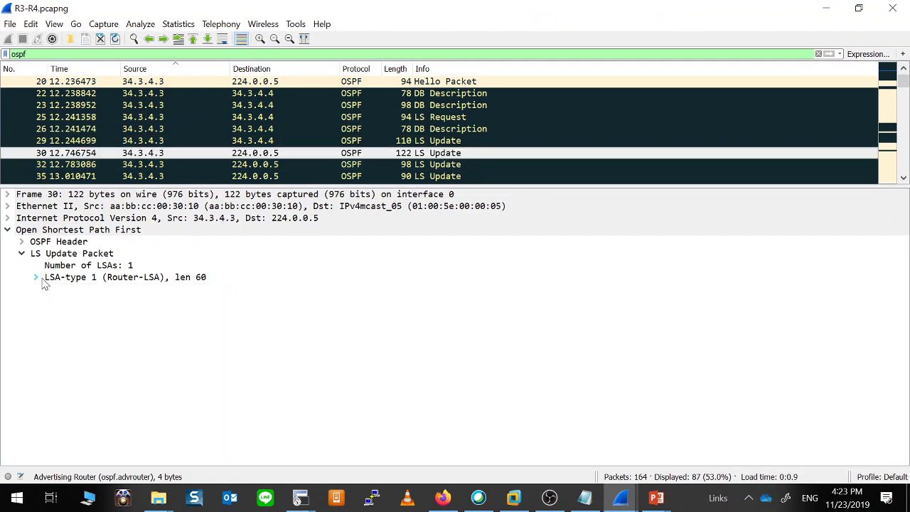
pyautogui.click(430, 150)
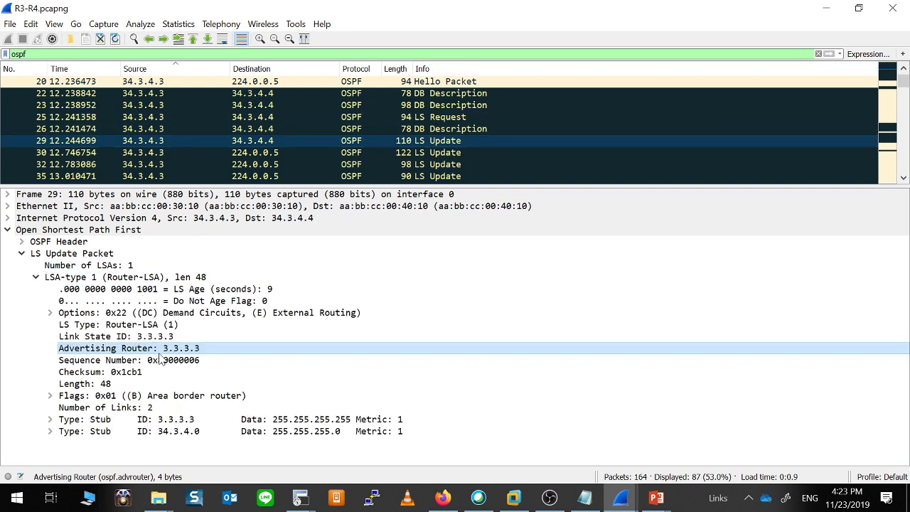
pyautogui.click(416, 152)
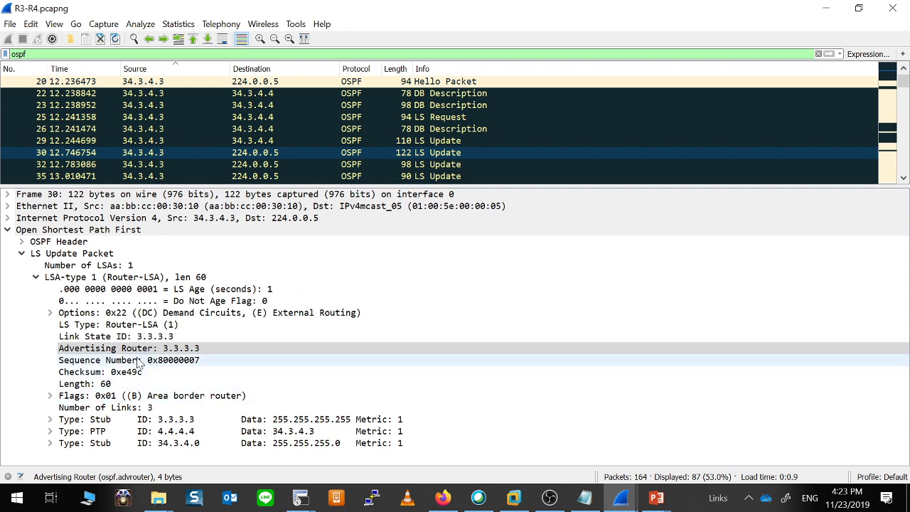
pyautogui.click(435, 142)
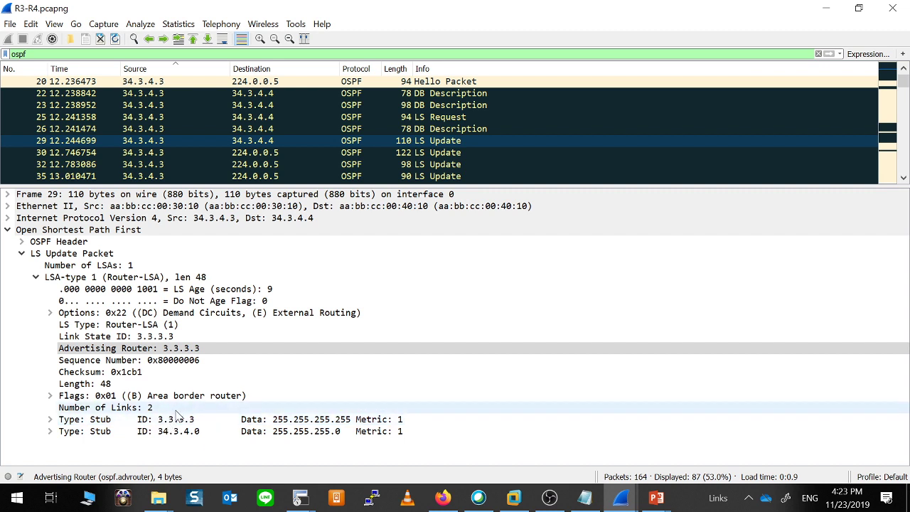
pyautogui.click(446, 153)
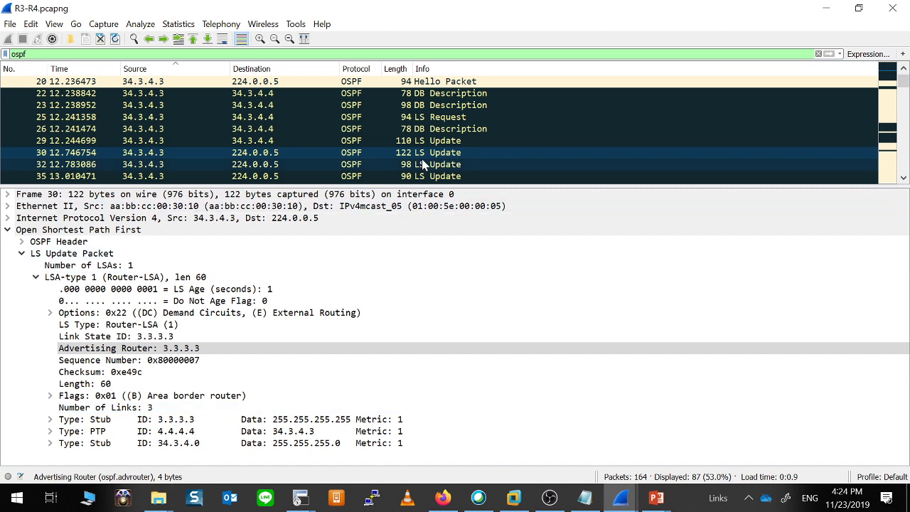
pyautogui.click(445, 142)
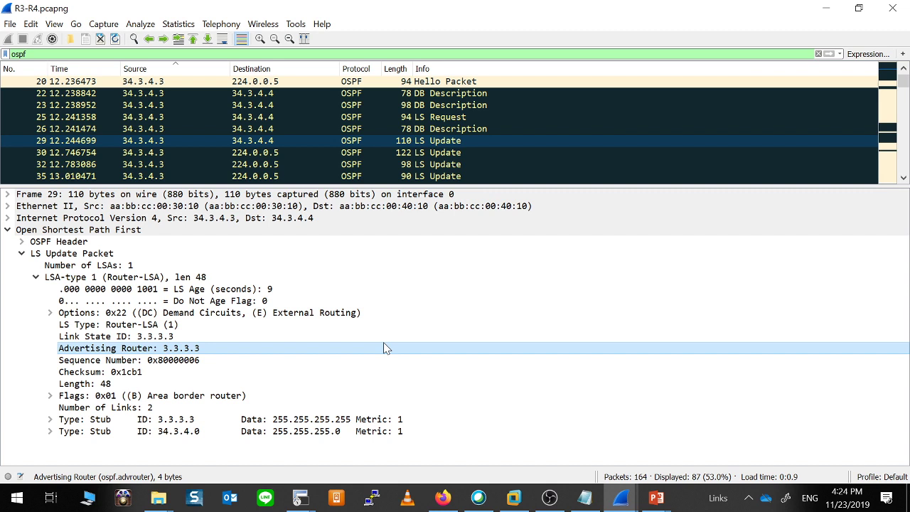
pyautogui.click(488, 153)
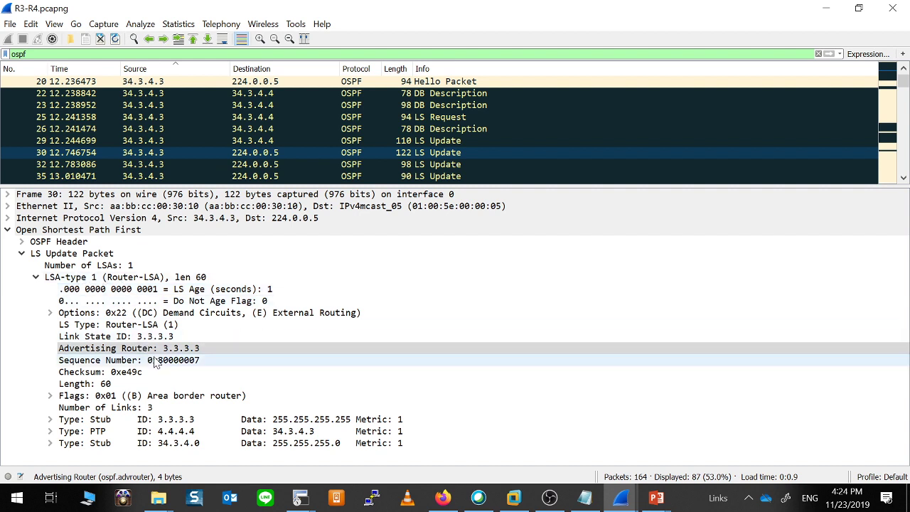
# Examine the AS-External-LSA in packet 32 and the Summary-LSA in packet 35, collapsing each to its LSA type.
pyautogui.click(445, 165)
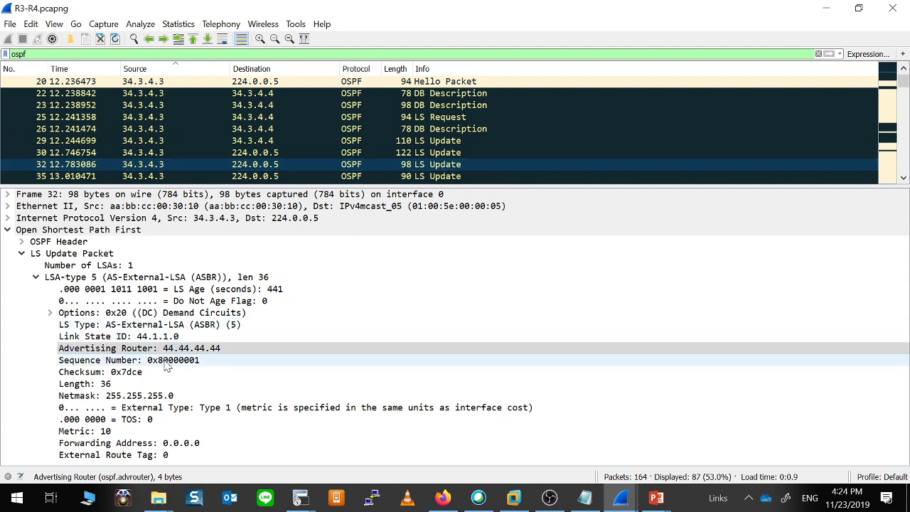
pyautogui.click(37, 278)
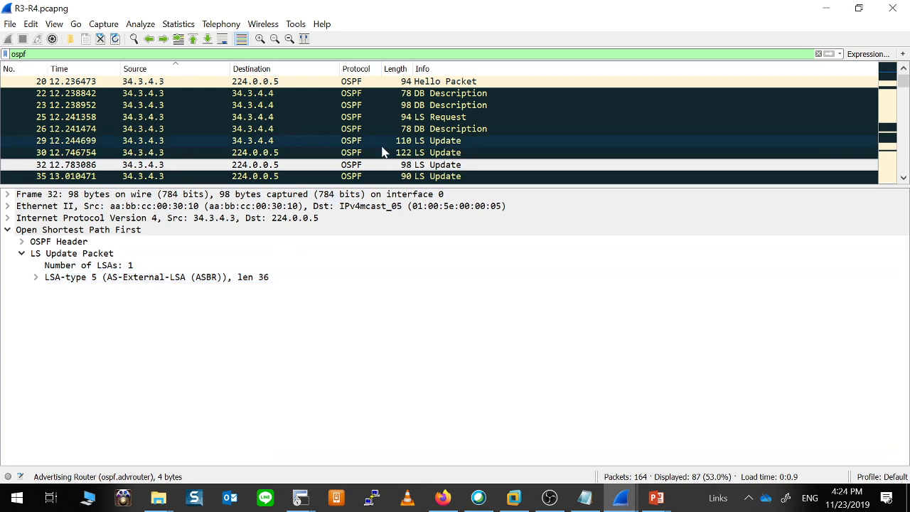
pyautogui.scroll(-1, 382, 151)
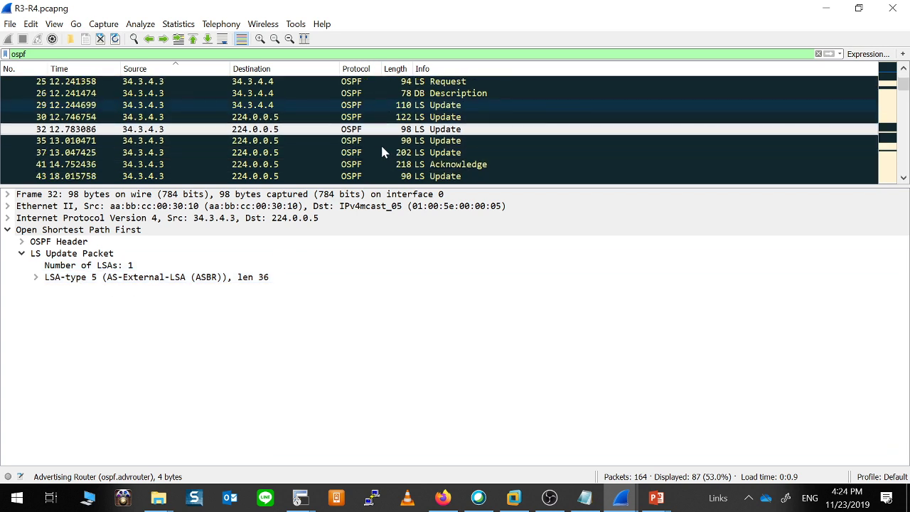
pyautogui.click(462, 141)
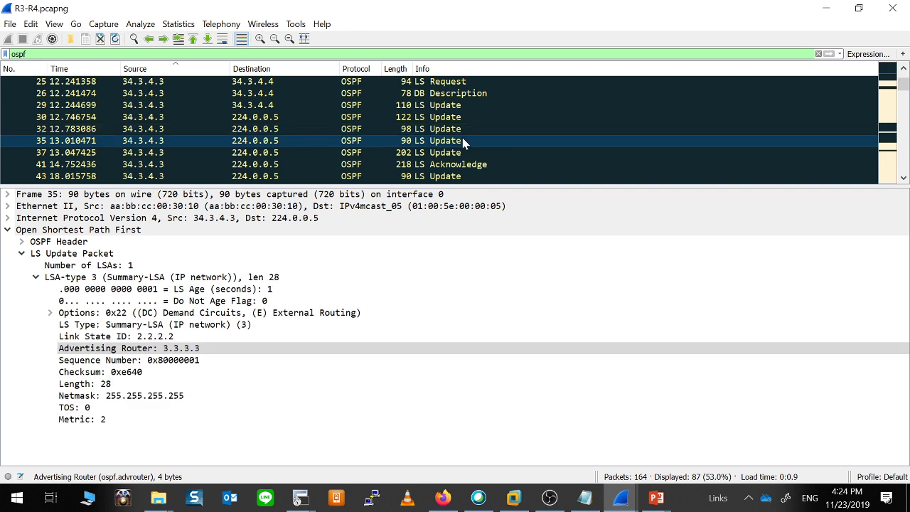
pyautogui.click(38, 279)
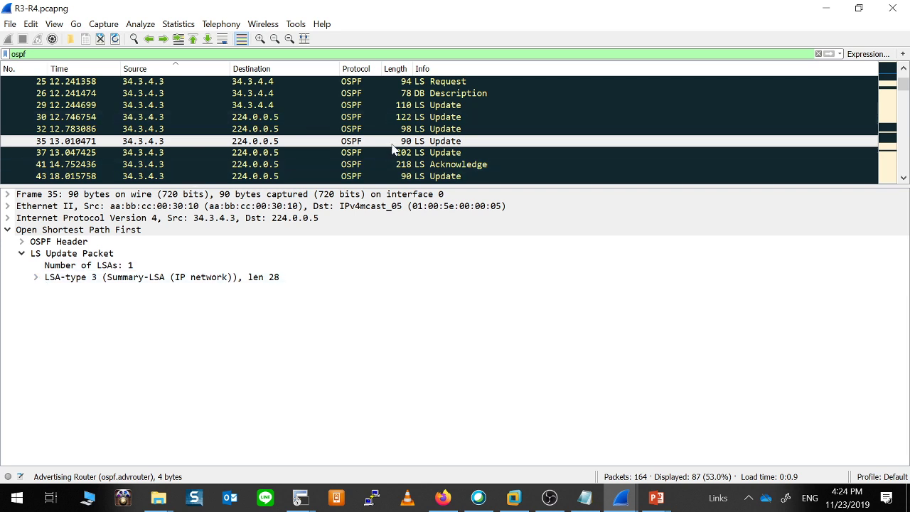
# Inspect the Summary-LSAs in packets 37 and 43, collapsing each expanded entry, and open the ASBR Summary-LSA in packet 45.
pyautogui.click(432, 155)
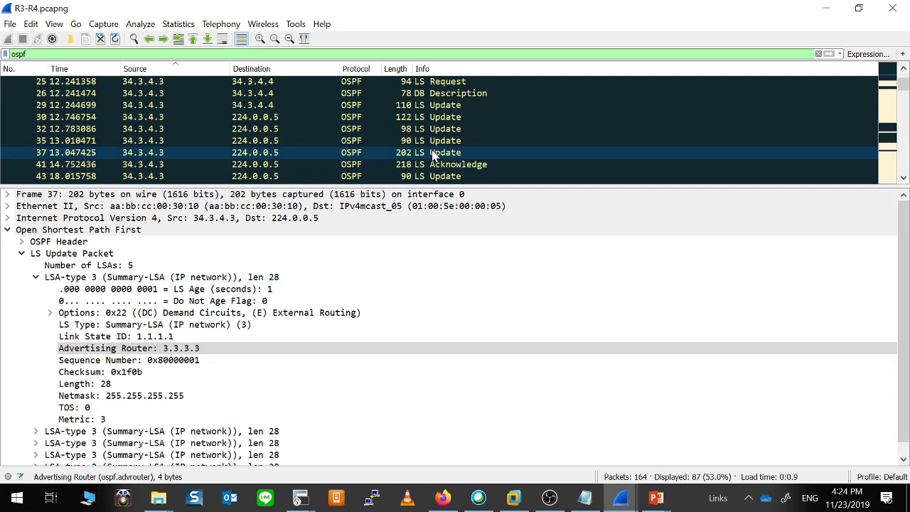
pyautogui.click(35, 278)
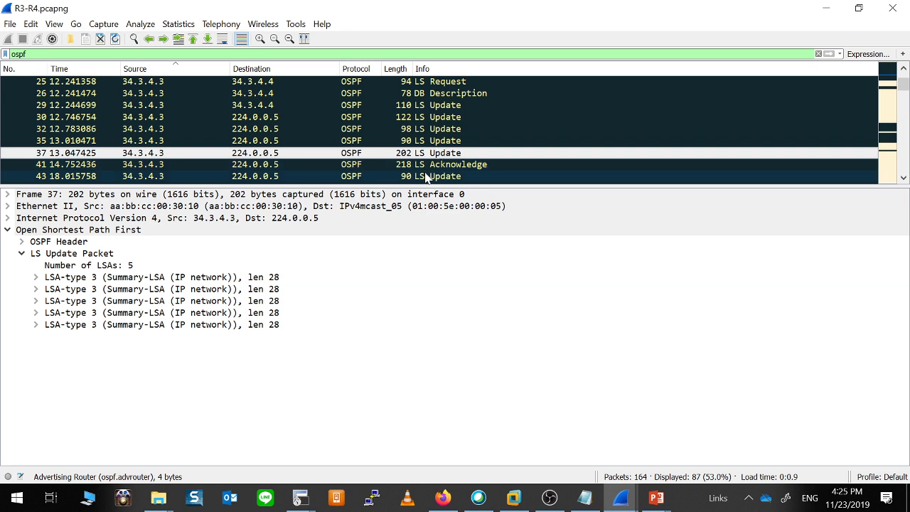
pyautogui.scroll(-2, 442, 142)
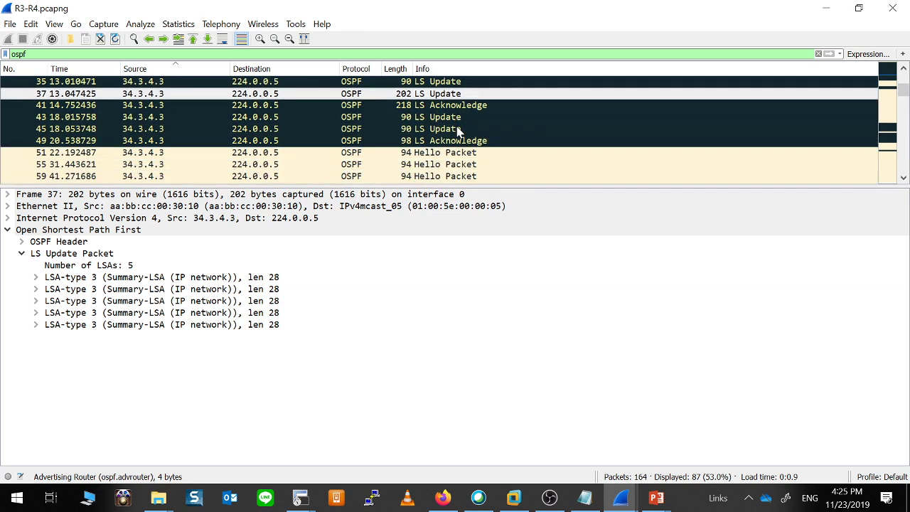
pyautogui.click(442, 117)
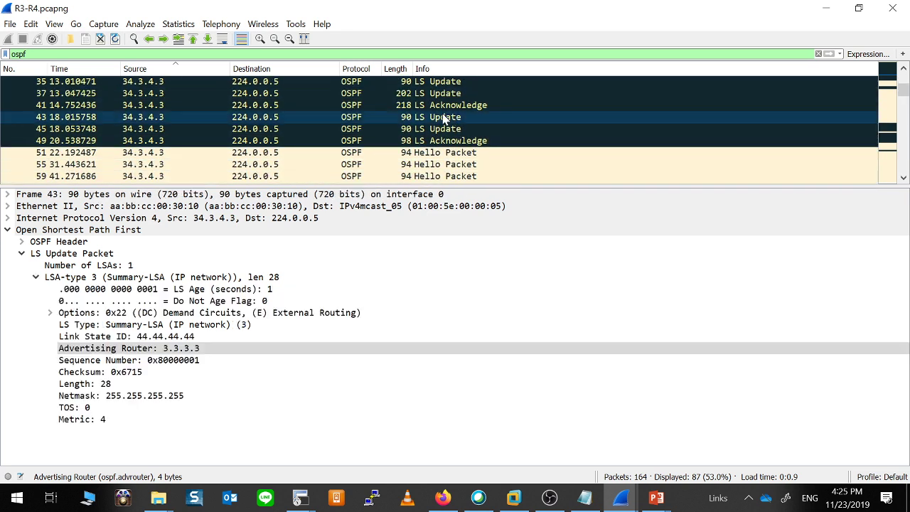
pyautogui.click(36, 277)
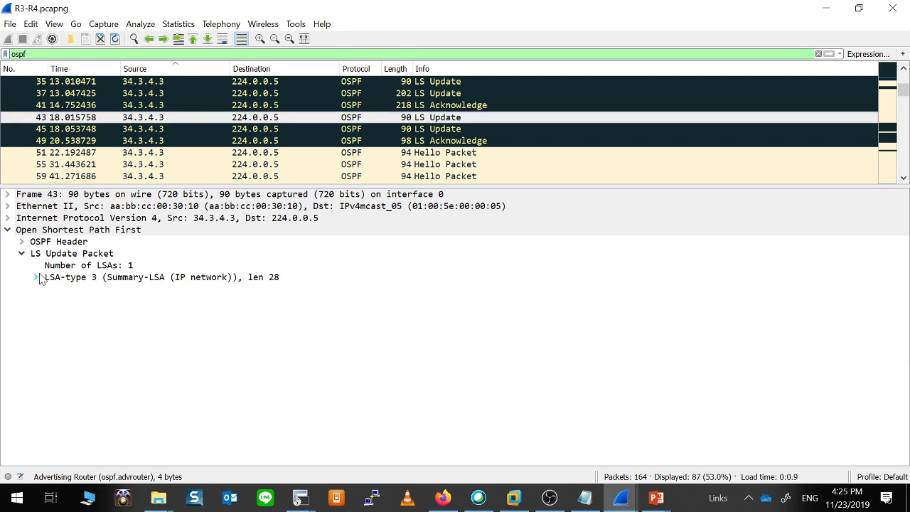
pyautogui.click(411, 129)
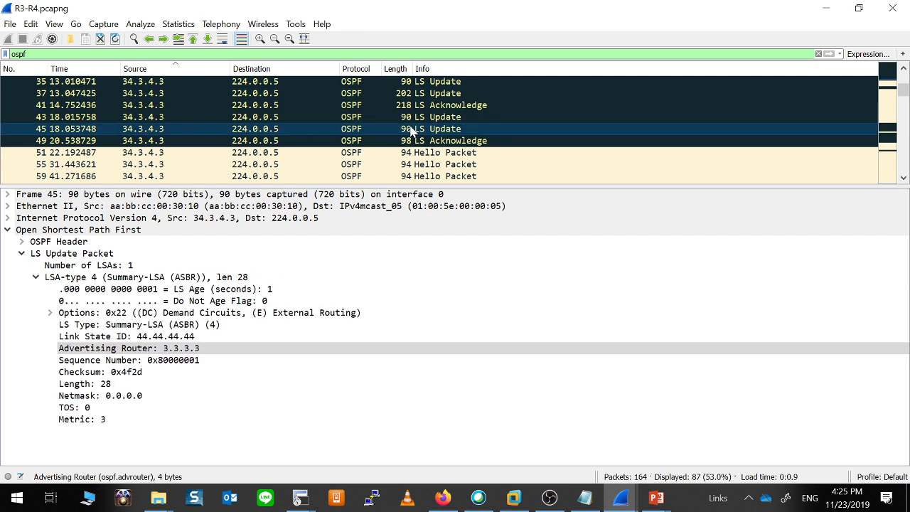
# Collapse the ASBR Summary-LSA in packet 45 and switch to the EVE topology in Firefox.
pyautogui.click(37, 277)
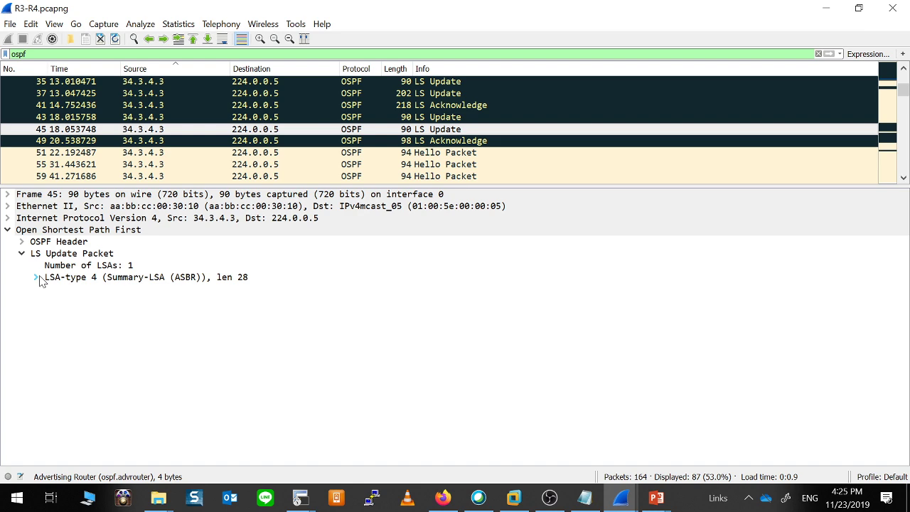
pyautogui.click(443, 497)
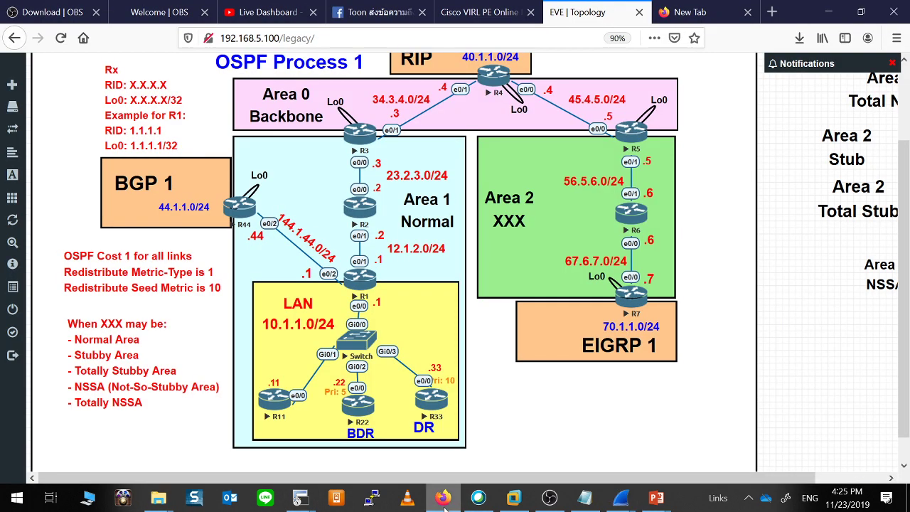
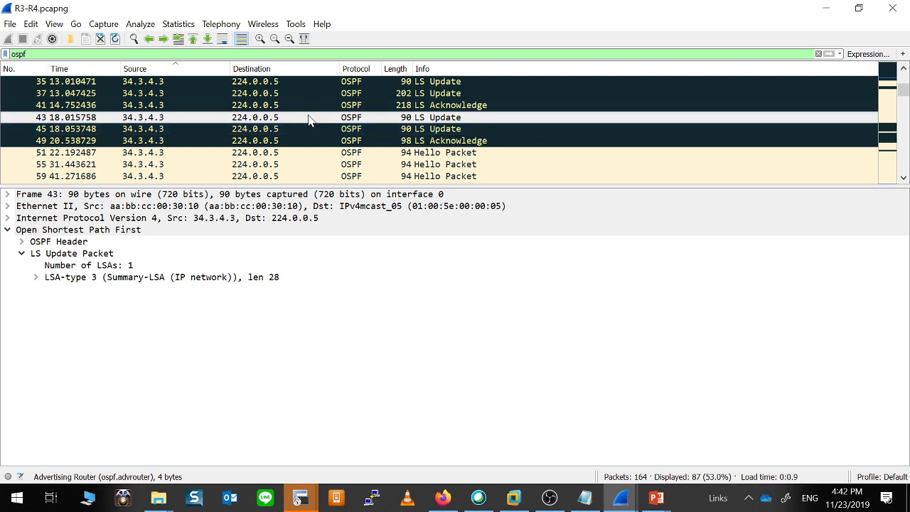
# In the R3-R4 capture, select packet 43 and highlight its Summary-LSA (IP network) entry.
pyautogui.click(308, 118)
pyautogui.click(94, 289)
pyautogui.click(119, 279)
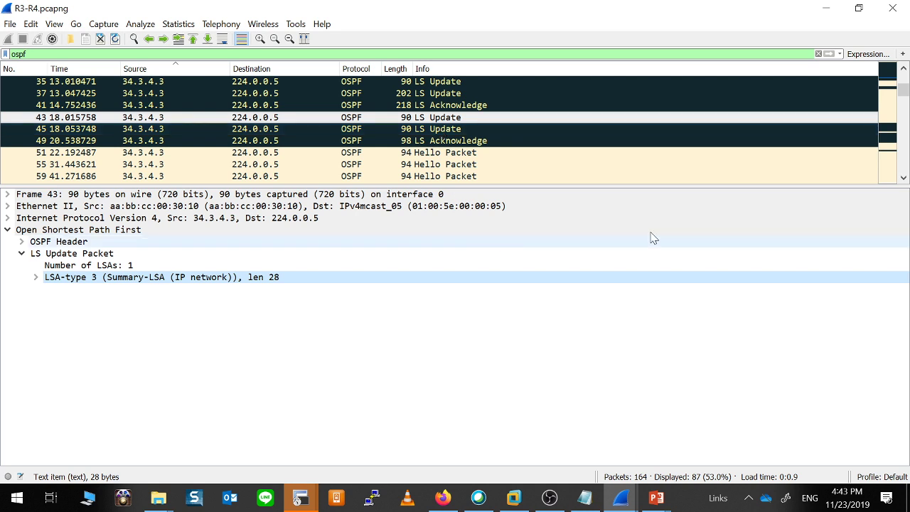
# Switch to the running PowerPoint slide show and turn its screen into a blank white drawing surface.
pyautogui.click(656, 498)
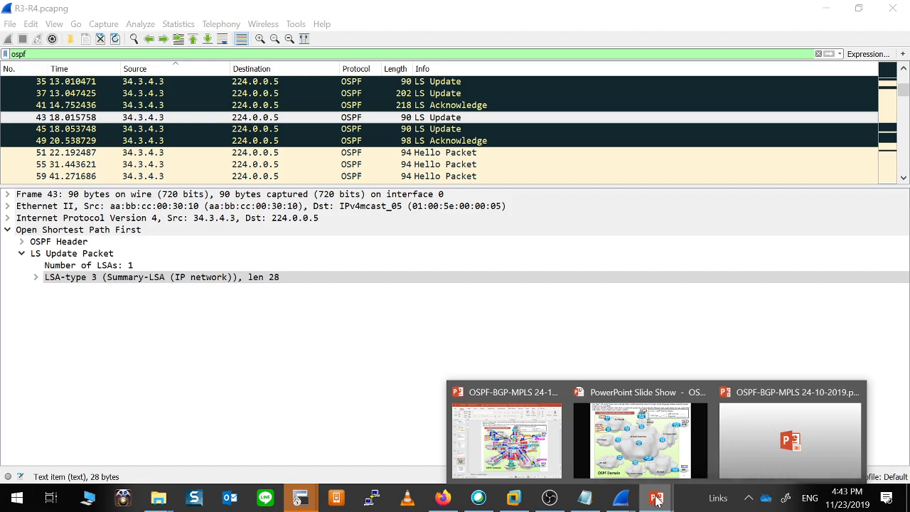
pyautogui.click(783, 418)
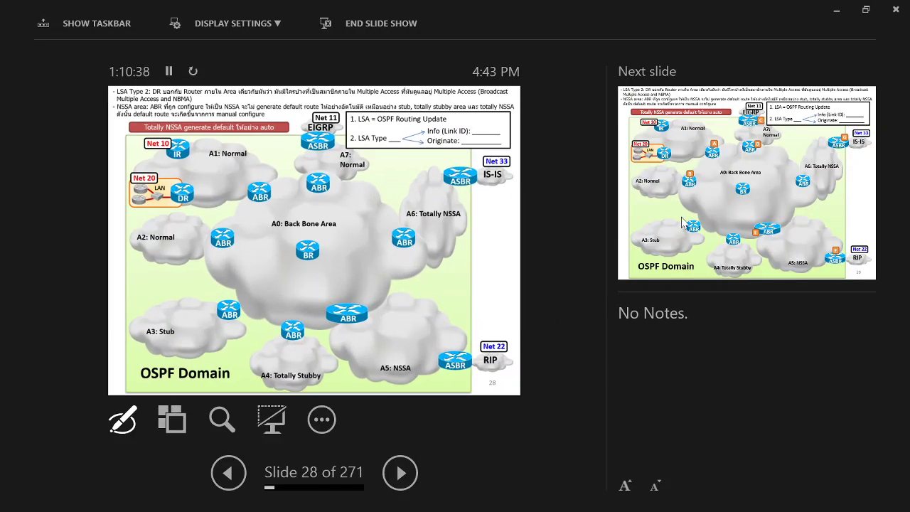
pyautogui.click(836, 10)
pyautogui.press('w')
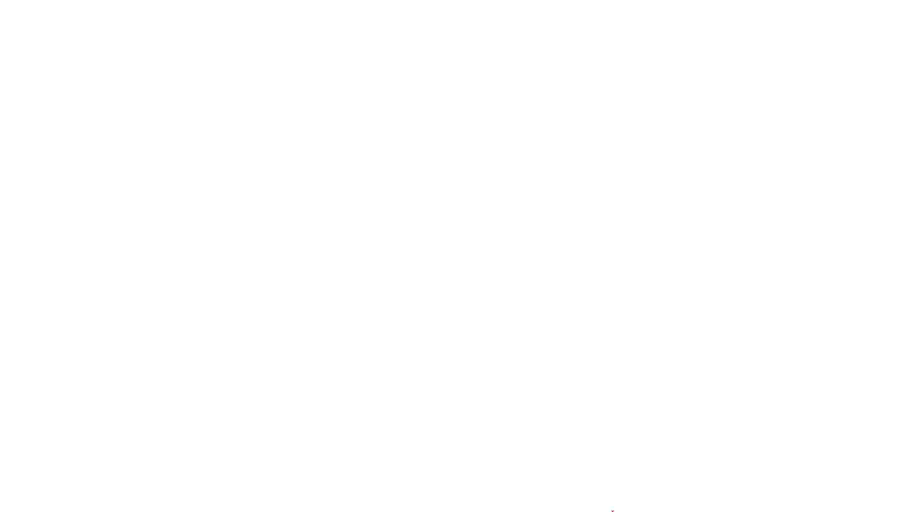
pyautogui.press('super')
pyautogui.moveTo(661, 506)
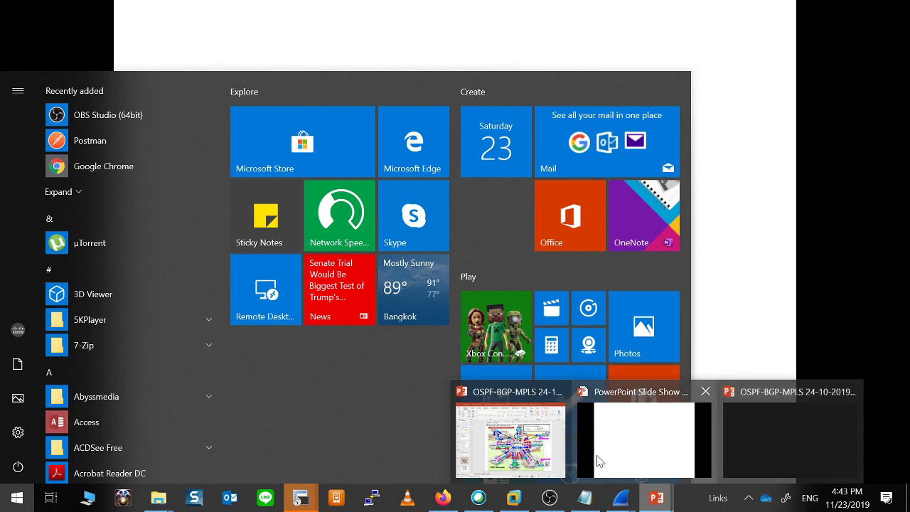
pyautogui.click(599, 460)
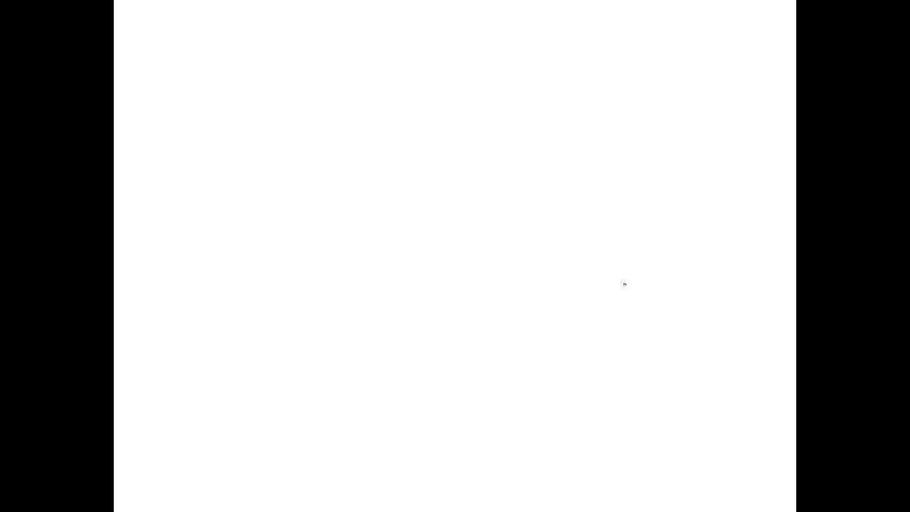
# Draw a router symbol in red and handwrite the network 10.1.1.0/24 beneath it.
pyautogui.moveTo(353, 234)
pyautogui.mouseDown()
pyautogui.moveTo(368, 249)
pyautogui.moveTo(329, 252)
pyautogui.moveTo(361, 245)
pyautogui.moveTo(246, 372)
pyautogui.moveTo(354, 268)
pyautogui.mouseUp()
pyautogui.moveTo(237, 283)
pyautogui.mouseDown()
pyautogui.moveTo(236, 298)
pyautogui.moveTo(244, 285)
pyautogui.mouseUp()
pyautogui.moveTo(256, 294); pyautogui.dragTo(269, 299)
pyautogui.moveTo(279, 295); pyautogui.dragTo(289, 299)
pyautogui.moveTo(298, 299); pyautogui.dragTo(312, 298)
pyautogui.moveTo(331, 285)
pyautogui.mouseDown()
pyautogui.moveTo(321, 300)
pyautogui.moveTo(349, 301)
pyautogui.mouseUp()
pyautogui.moveTo(358, 286); pyautogui.dragTo(361, 309)
# Handwrite the network 10.2.2.0/24 under 10.1.1.0/24.
pyautogui.moveTo(232, 313); pyautogui.dragTo(230, 325)
pyautogui.moveTo(243, 321)
pyautogui.mouseDown()
pyautogui.moveTo(258, 319)
pyautogui.moveTo(248, 320)
pyautogui.mouseUp()
pyautogui.click(265, 323)
pyautogui.moveTo(277, 308)
pyautogui.mouseDown()
pyautogui.moveTo(279, 332)
pyautogui.moveTo(313, 331)
pyautogui.moveTo(334, 318)
pyautogui.mouseUp()
pyautogui.click(317, 328)
pyautogui.moveTo(353, 314); pyautogui.dragTo(342, 331)
pyautogui.moveTo(358, 320)
pyautogui.mouseDown()
pyautogui.moveTo(373, 332)
pyautogui.moveTo(389, 324)
pyautogui.mouseUp()
pyautogui.moveTo(386, 315); pyautogui.dragTo(385, 331)
# Handwrite 10.3.3.0/24 as the third network, underline it, and circle the three networks as a group.
pyautogui.moveTo(224, 337); pyautogui.dragTo(223, 359)
pyautogui.moveTo(243, 339)
pyautogui.mouseDown()
pyautogui.moveTo(317, 356)
pyautogui.moveTo(307, 360)
pyautogui.mouseUp()
pyautogui.click(266, 348)
pyautogui.moveTo(338, 344)
pyautogui.mouseDown()
pyautogui.moveTo(331, 351)
pyautogui.moveTo(352, 360)
pyautogui.mouseUp()
pyautogui.moveTo(372, 349); pyautogui.dragTo(387, 361)
pyautogui.moveTo(280, 358); pyautogui.dragTo(410, 355)
pyautogui.moveTo(405, 341); pyautogui.dragTo(402, 368)
# Draw three upward arrows above the router, crossing the first two out with a line.
pyautogui.moveTo(320, 196); pyautogui.dragTo(336, 90)
pyautogui.moveTo(322, 112); pyautogui.dragTo(342, 128)
pyautogui.moveTo(270, 118); pyautogui.dragTo(381, 114)
pyautogui.moveTo(359, 182)
pyautogui.mouseDown()
pyautogui.moveTo(380, 91)
pyautogui.moveTo(382, 128)
pyautogui.mouseUp()
pyautogui.moveTo(401, 192)
pyautogui.mouseDown()
pyautogui.moveTo(433, 91)
pyautogui.moveTo(422, 142)
pyautogui.mouseUp()
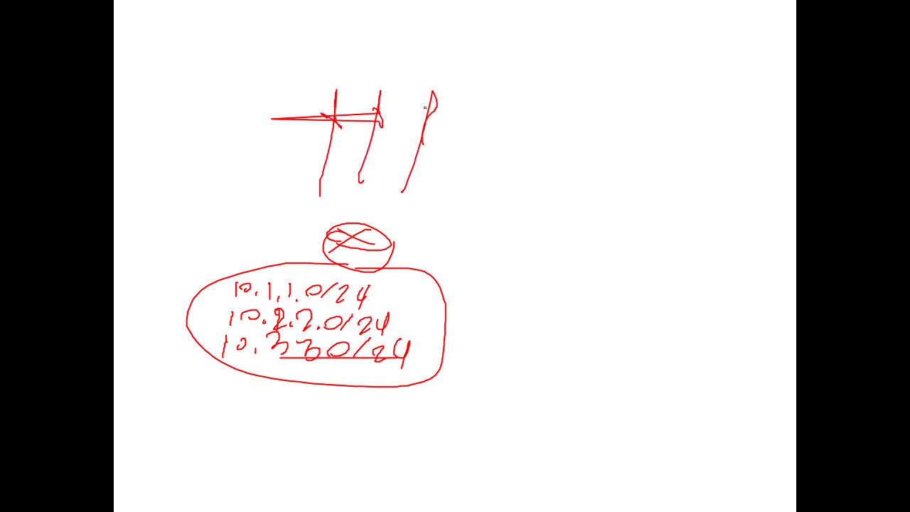
pyautogui.moveTo(438, 93); pyautogui.dragTo(435, 107)
# Label the three arrows 10.1, 10.2 and 10.3 at their lower ends.
pyautogui.moveTo(282, 176); pyautogui.dragTo(277, 203)
pyautogui.moveTo(290, 182); pyautogui.dragTo(303, 202)
pyautogui.moveTo(320, 181)
pyautogui.mouseDown()
pyautogui.moveTo(313, 204)
pyautogui.moveTo(343, 209)
pyautogui.moveTo(354, 199)
pyautogui.moveTo(410, 219)
pyautogui.mouseUp()
pyautogui.moveTo(427, 209)
pyautogui.mouseDown()
pyautogui.moveTo(424, 218)
pyautogui.moveTo(424, 207)
pyautogui.mouseUp()
pyautogui.moveTo(448, 207)
pyautogui.mouseDown()
pyautogui.moveTo(456, 219)
pyautogui.moveTo(450, 230)
pyautogui.mouseUp()
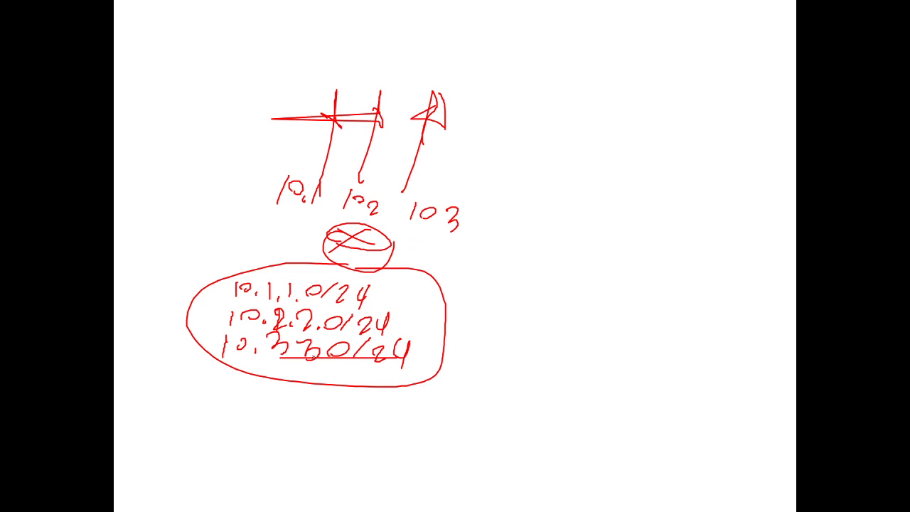
# Draw a curved line to each of the three circled networks from the area beside the arrow labels.
pyautogui.moveTo(286, 204)
pyautogui.mouseDown()
pyautogui.moveTo(224, 287)
pyautogui.moveTo(223, 321)
pyautogui.mouseUp()
pyautogui.moveTo(256, 188); pyautogui.dragTo(220, 317)
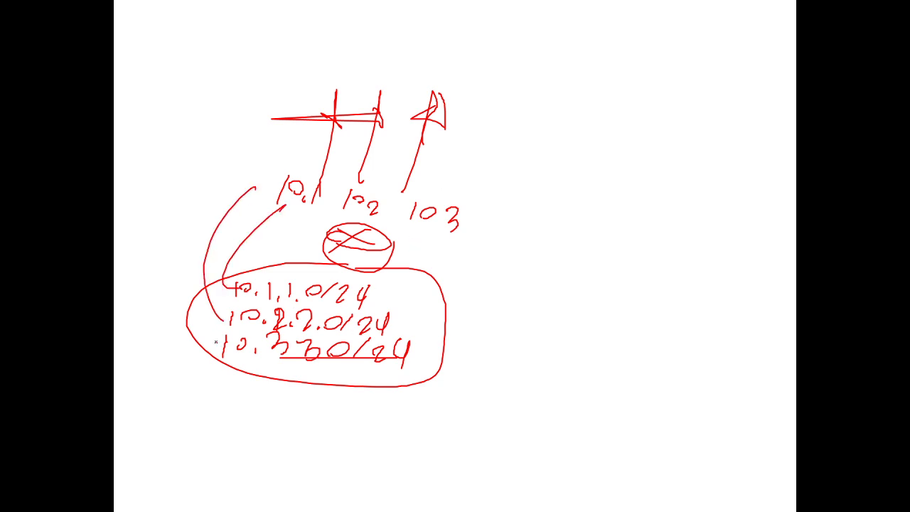
pyautogui.moveTo(230, 176); pyautogui.dragTo(213, 345)
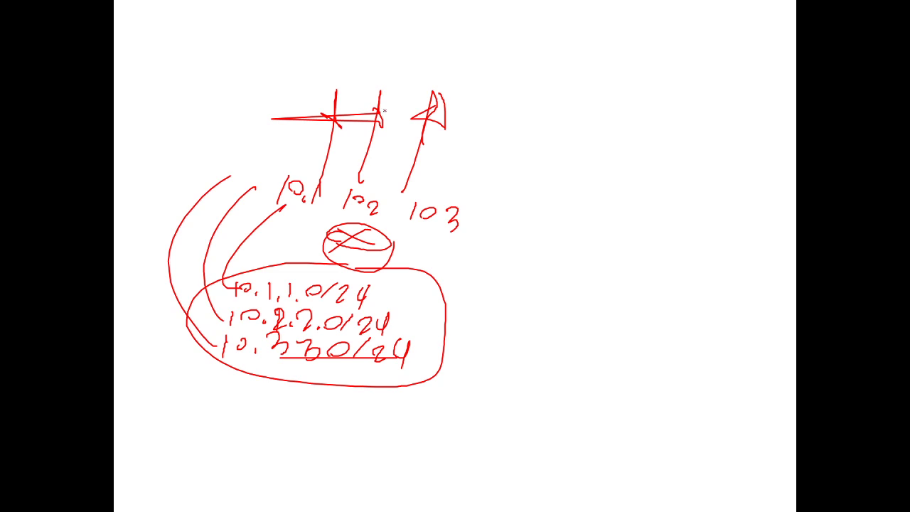
# Draw a second router above the arrows and handwrite "All 10.0.0.0" beneath the circled networks.
pyautogui.moveTo(399, 52)
pyautogui.mouseDown()
pyautogui.moveTo(395, 30)
pyautogui.moveTo(431, 52)
pyautogui.mouseUp()
pyautogui.moveTo(213, 378)
pyautogui.mouseDown()
pyautogui.moveTo(210, 409)
pyautogui.moveTo(236, 419)
pyautogui.mouseUp()
pyautogui.moveTo(214, 403)
pyautogui.mouseDown()
pyautogui.moveTo(234, 400)
pyautogui.moveTo(246, 412)
pyautogui.mouseUp()
pyautogui.moveTo(259, 377); pyautogui.dragTo(257, 417)
pyautogui.moveTo(304, 397); pyautogui.dragTo(301, 427)
pyautogui.moveTo(317, 406)
pyautogui.mouseDown()
pyautogui.moveTo(313, 419)
pyautogui.moveTo(331, 408)
pyautogui.moveTo(391, 422)
pyautogui.mouseUp()
pyautogui.click(330, 418)
pyautogui.moveTo(412, 410)
pyautogui.mouseDown()
pyautogui.moveTo(410, 418)
pyautogui.moveTo(479, 420)
pyautogui.mouseUp()
pyautogui.moveTo(509, 405); pyautogui.dragTo(476, 441)
# Handwrite the address 10.0.0.0 in the empty space beside the second router.
pyautogui.moveTo(602, 44)
pyautogui.mouseDown()
pyautogui.moveTo(599, 73)
pyautogui.moveTo(616, 61)
pyautogui.mouseUp()
pyautogui.moveTo(635, 76); pyautogui.dragTo(654, 73)
pyautogui.moveTo(672, 75); pyautogui.dragTo(693, 61)
pyautogui.moveTo(714, 78); pyautogui.dragTo(732, 64)
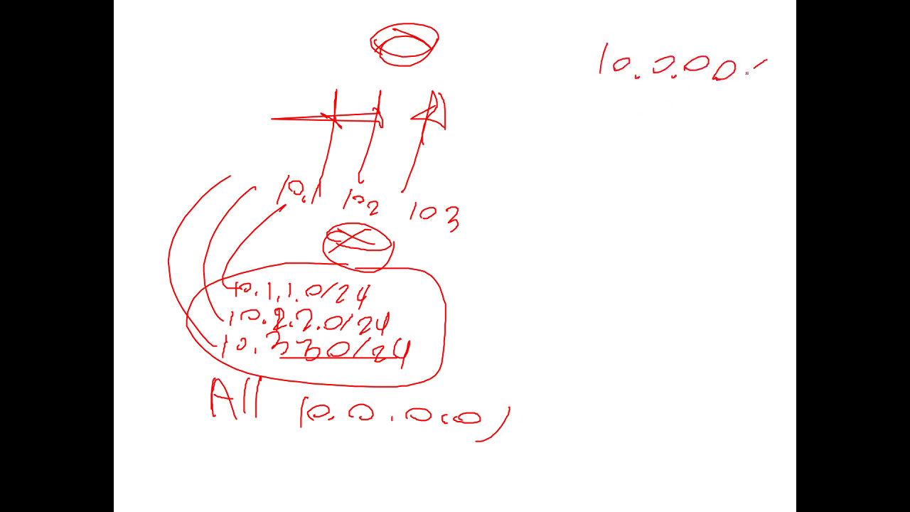